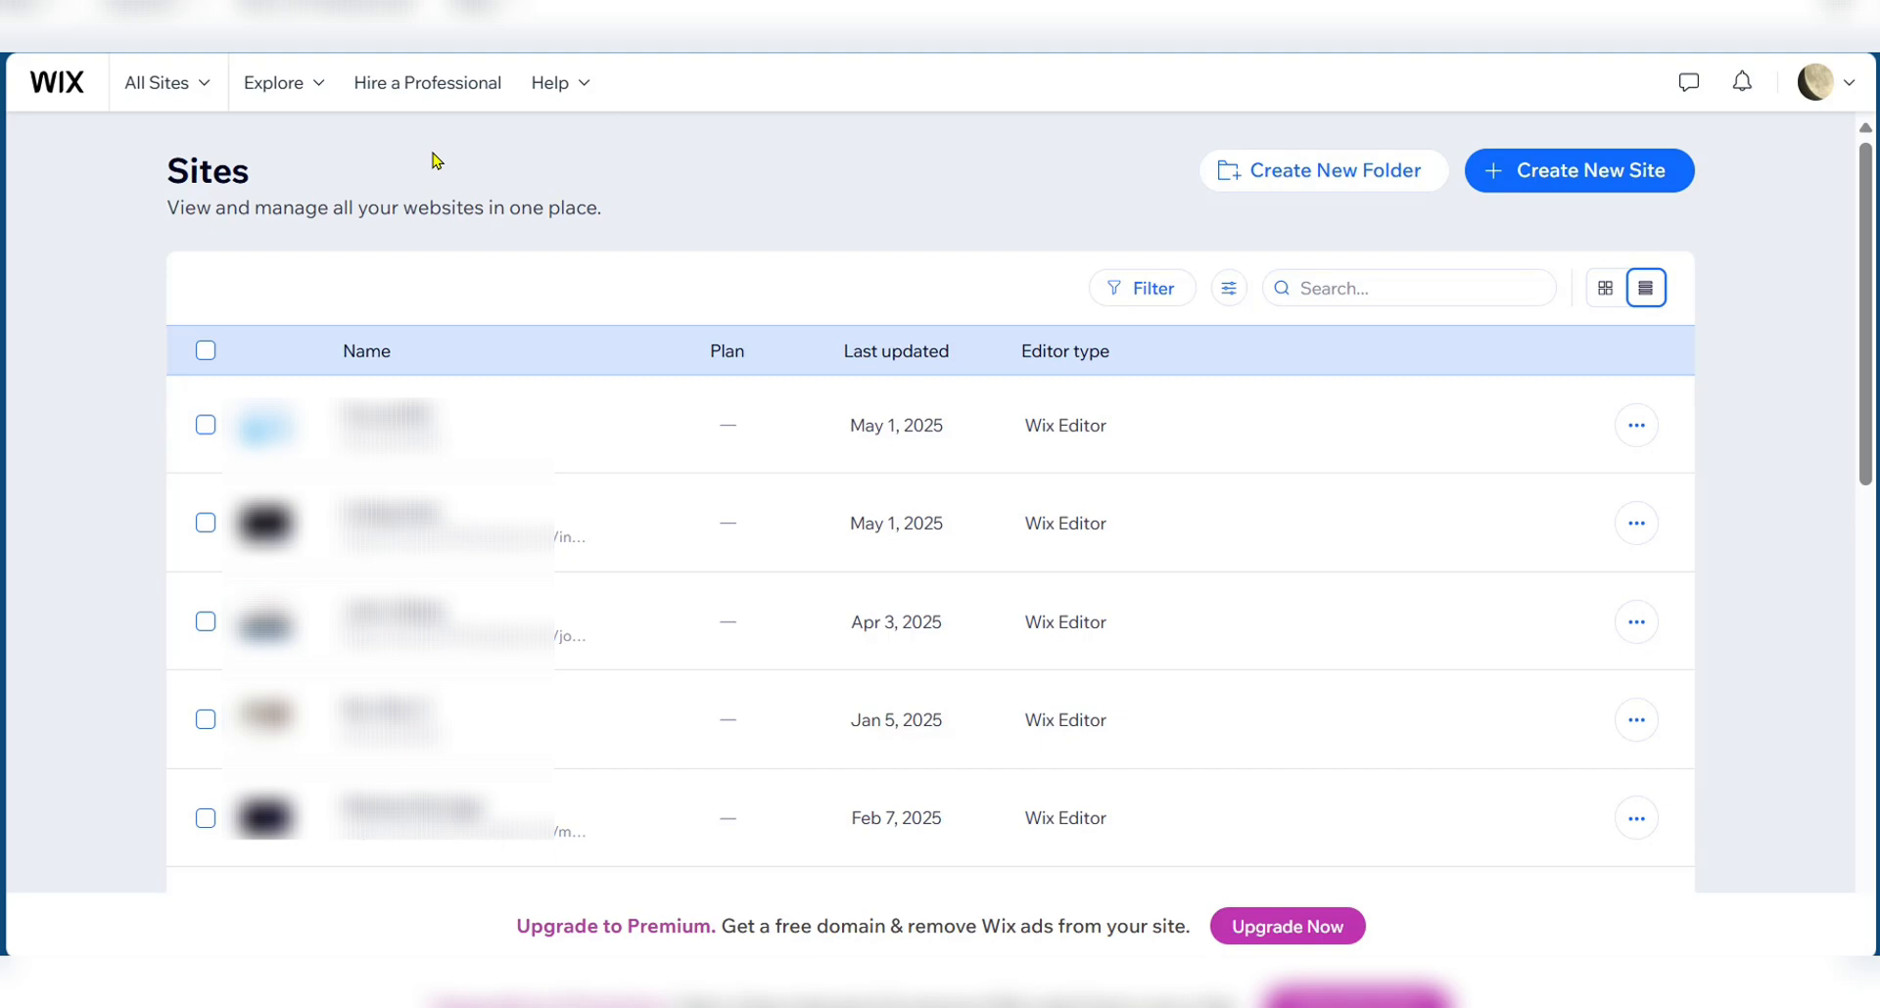
- Create a new site, set it up without the chat, and choose Photographer as the website type
{"action": "left_click", "coordinate": [1597, 177]}
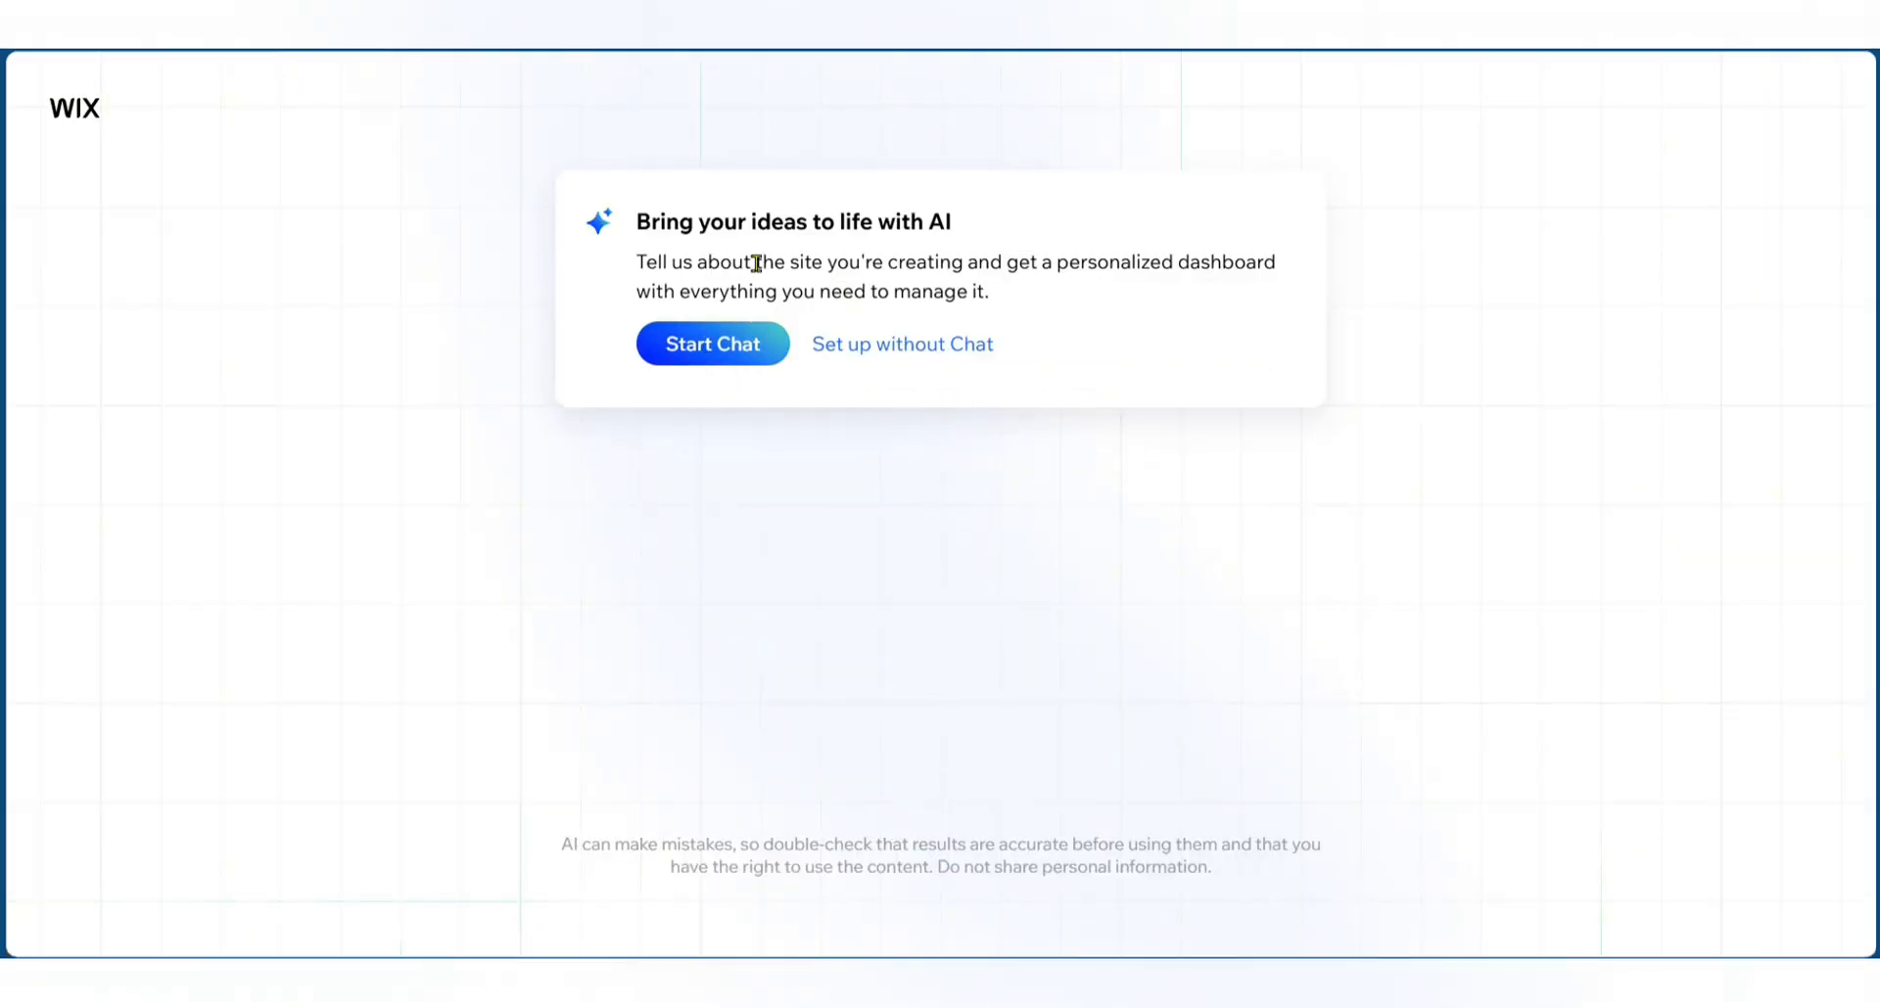
{"action": "left_click", "coordinate": [867, 347]}
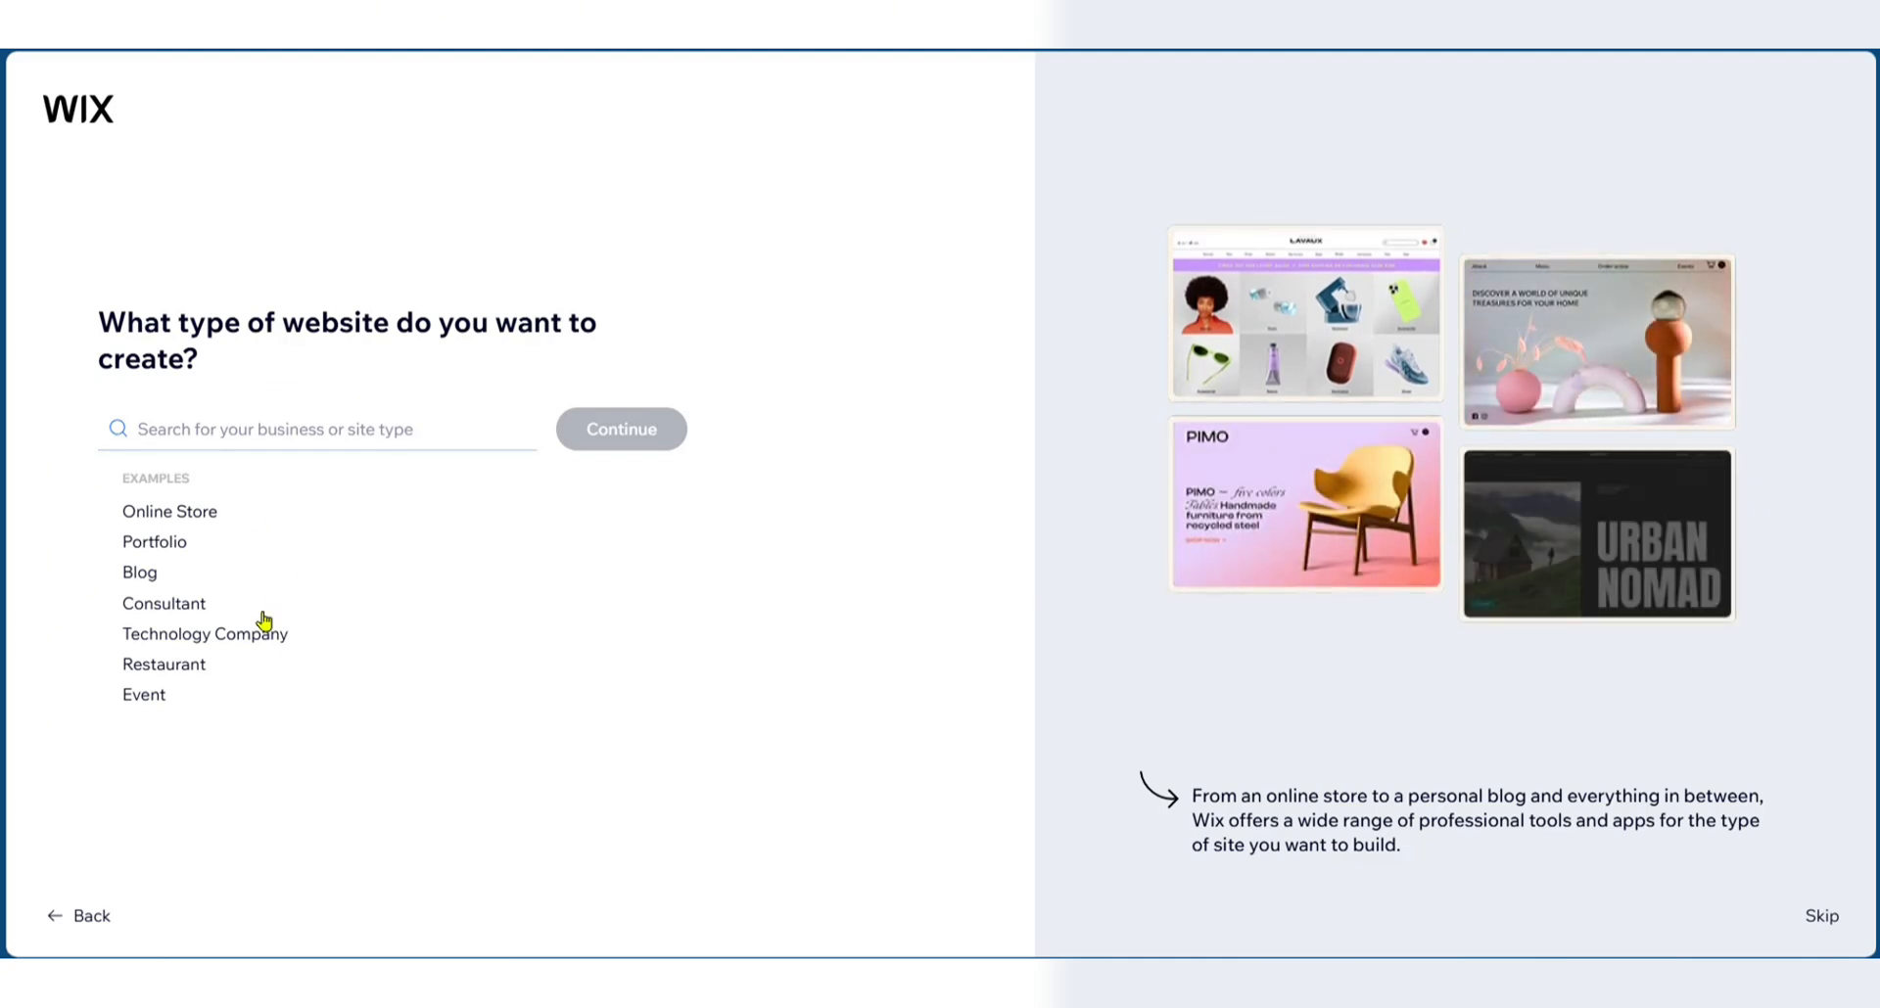
{"action": "left_click", "coordinate": [235, 429]}
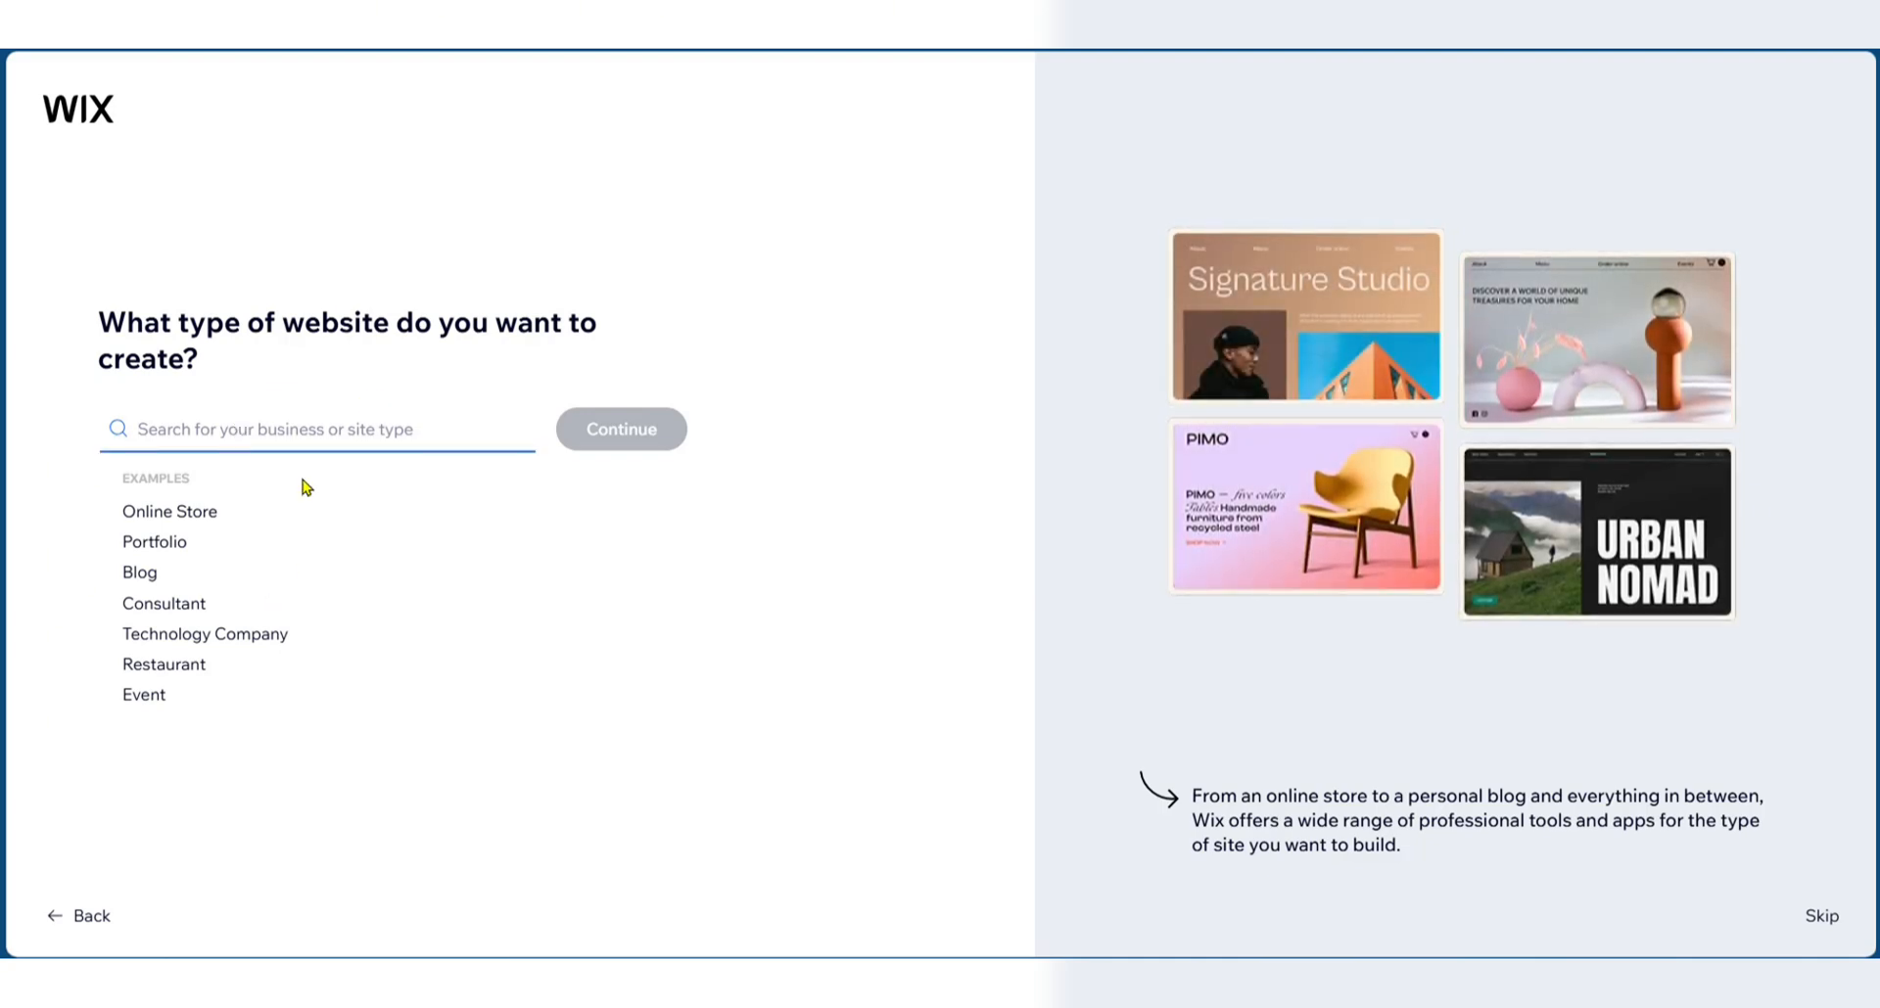
{"action": "type", "text": "photo"}
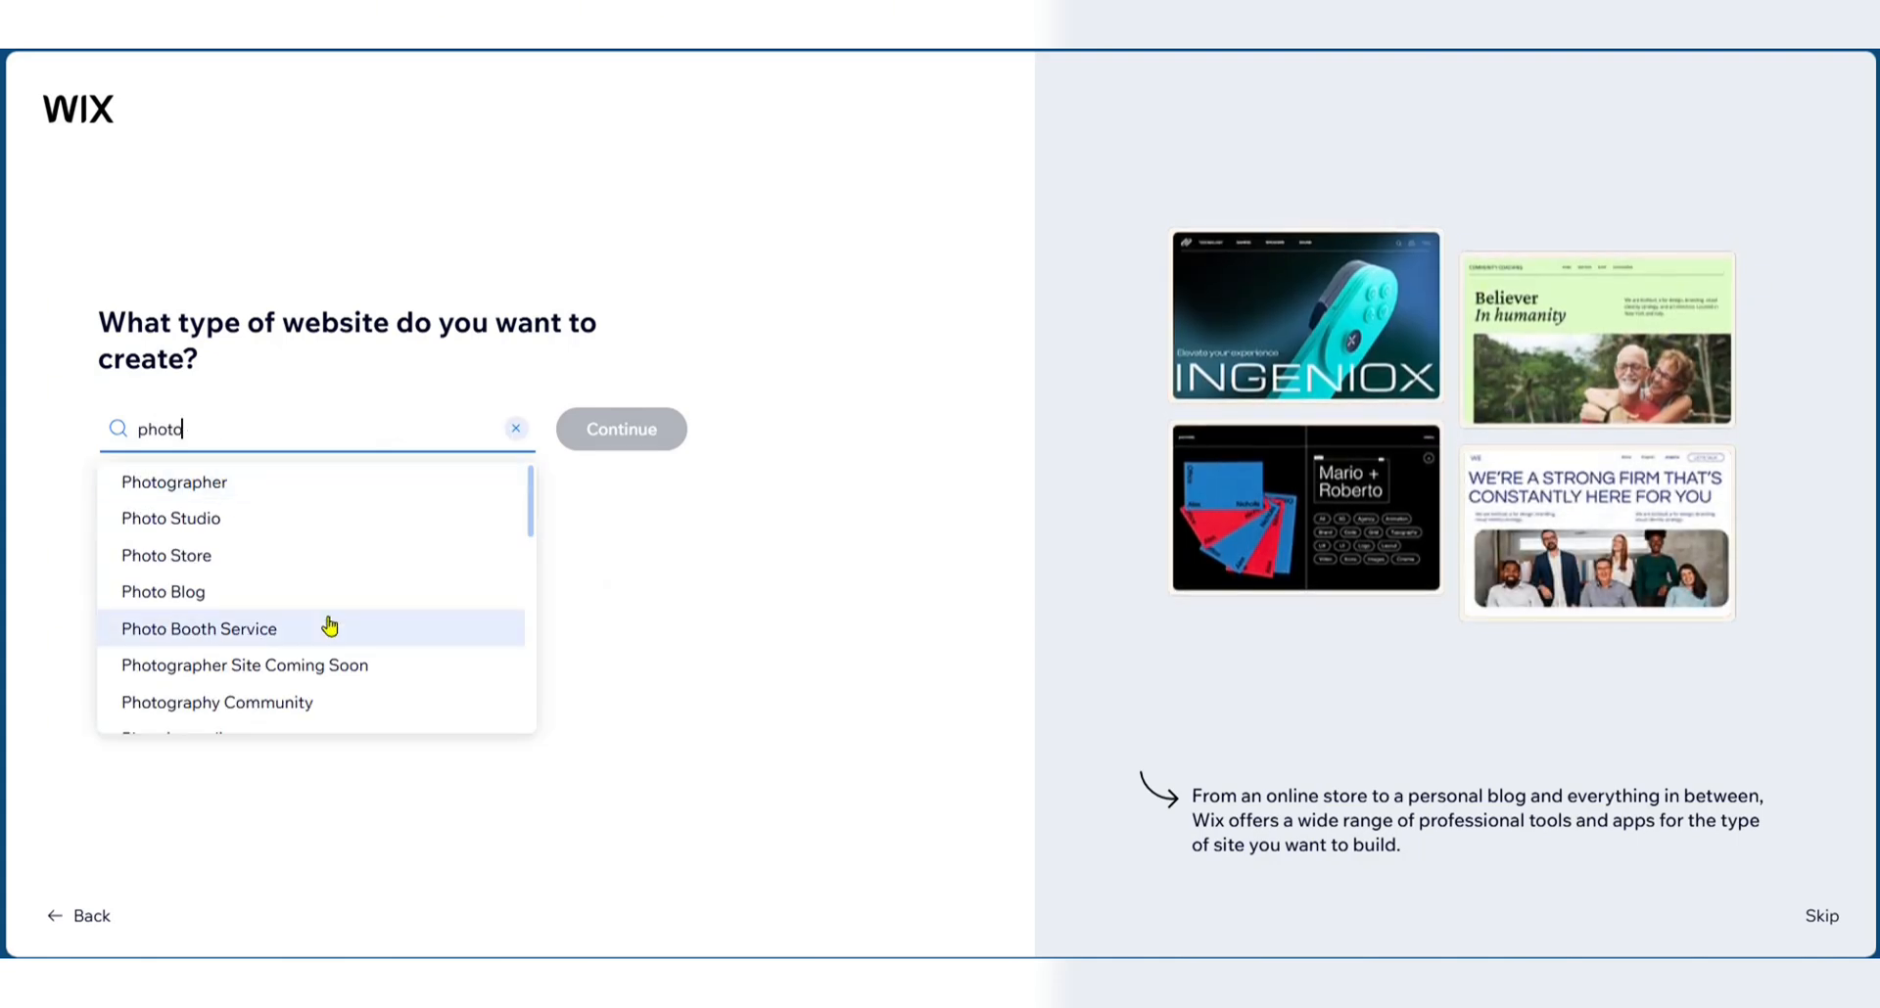
{"action": "scroll", "coordinate": [323, 631], "scroll_direction": "down", "scroll_amount": 3}
{"action": "scroll", "coordinate": [264, 676], "scroll_direction": "down", "scroll_amount": 2}
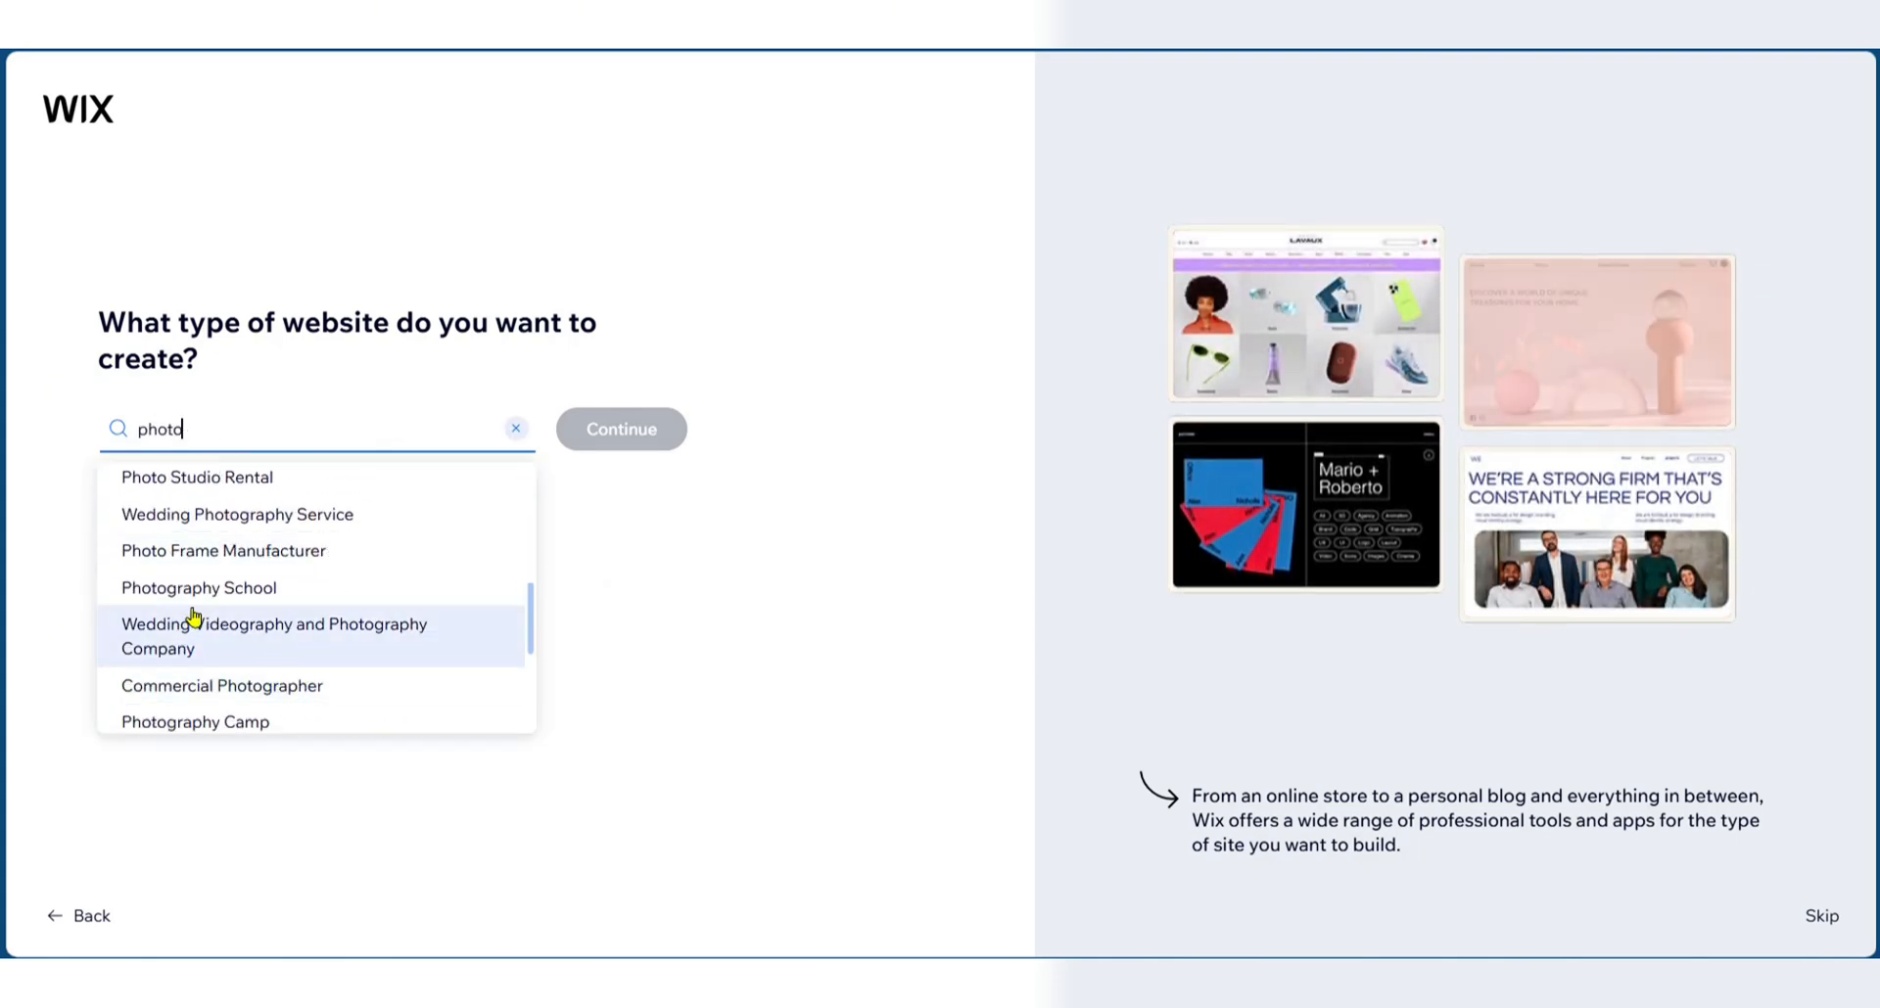
{"action": "scroll", "coordinate": [293, 684], "scroll_direction": "up", "scroll_amount": 5}
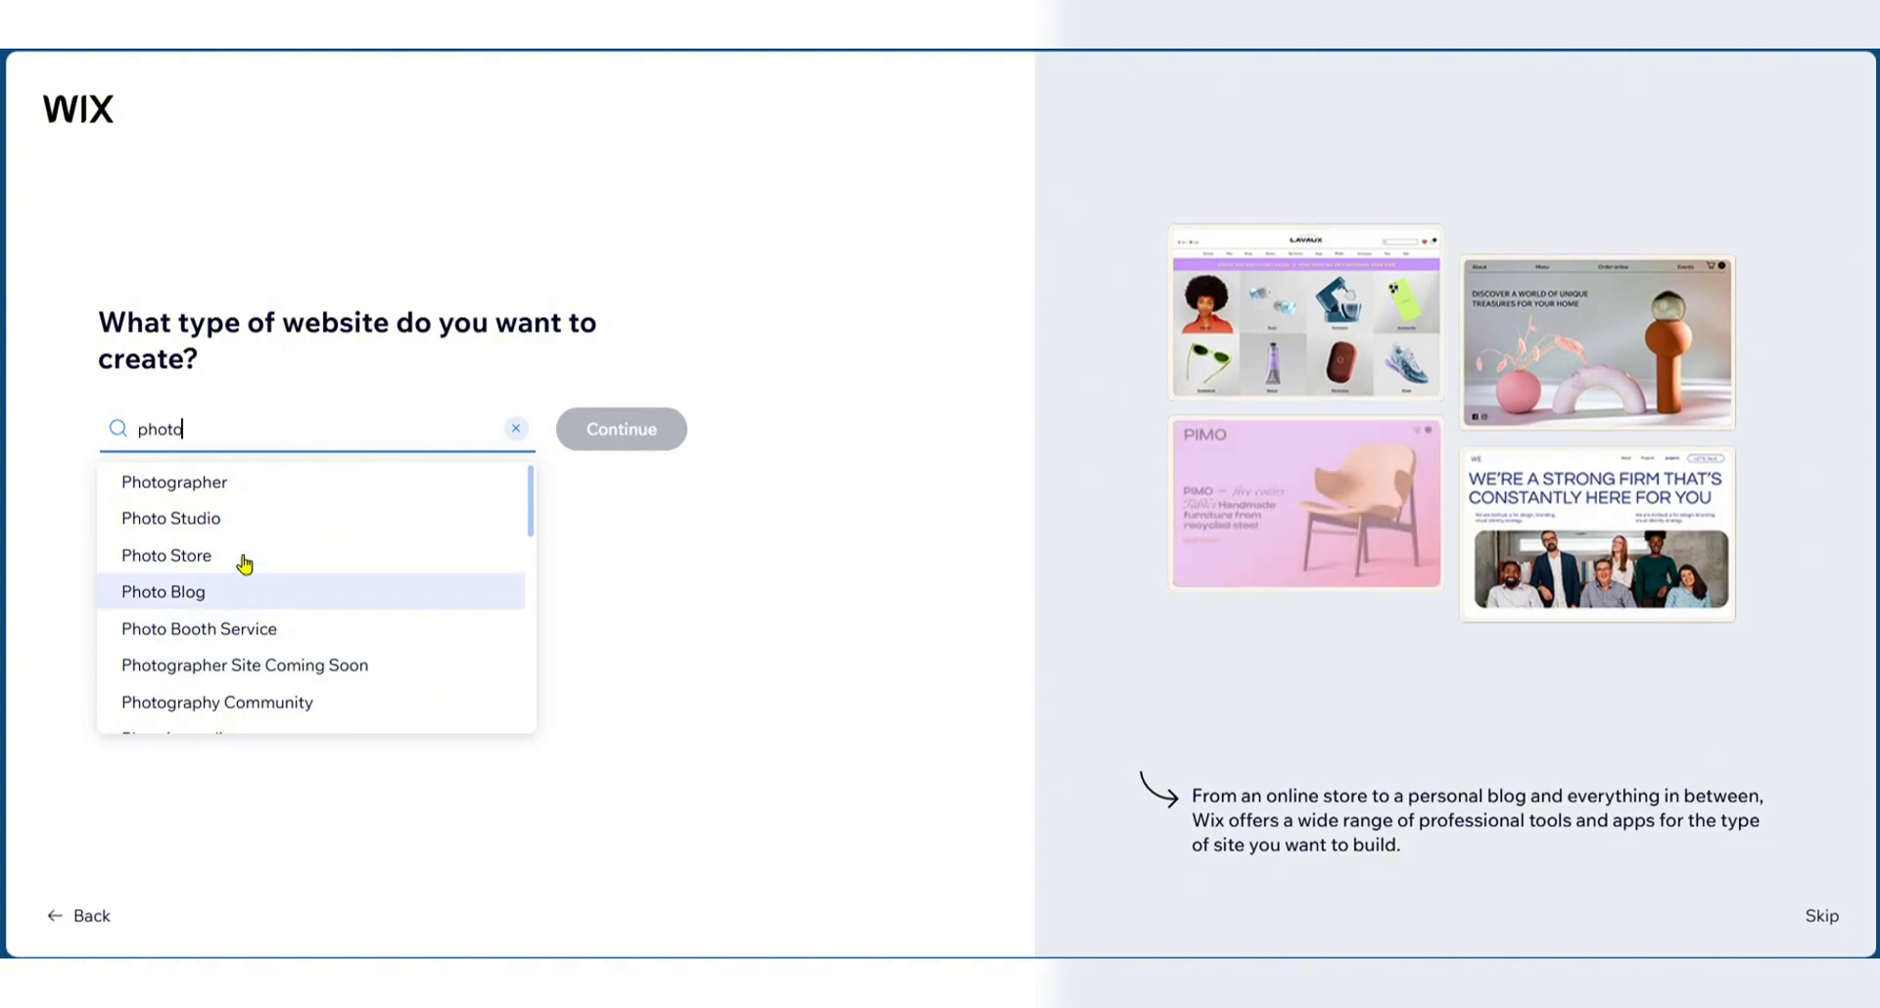
{"action": "left_click", "coordinate": [180, 489]}
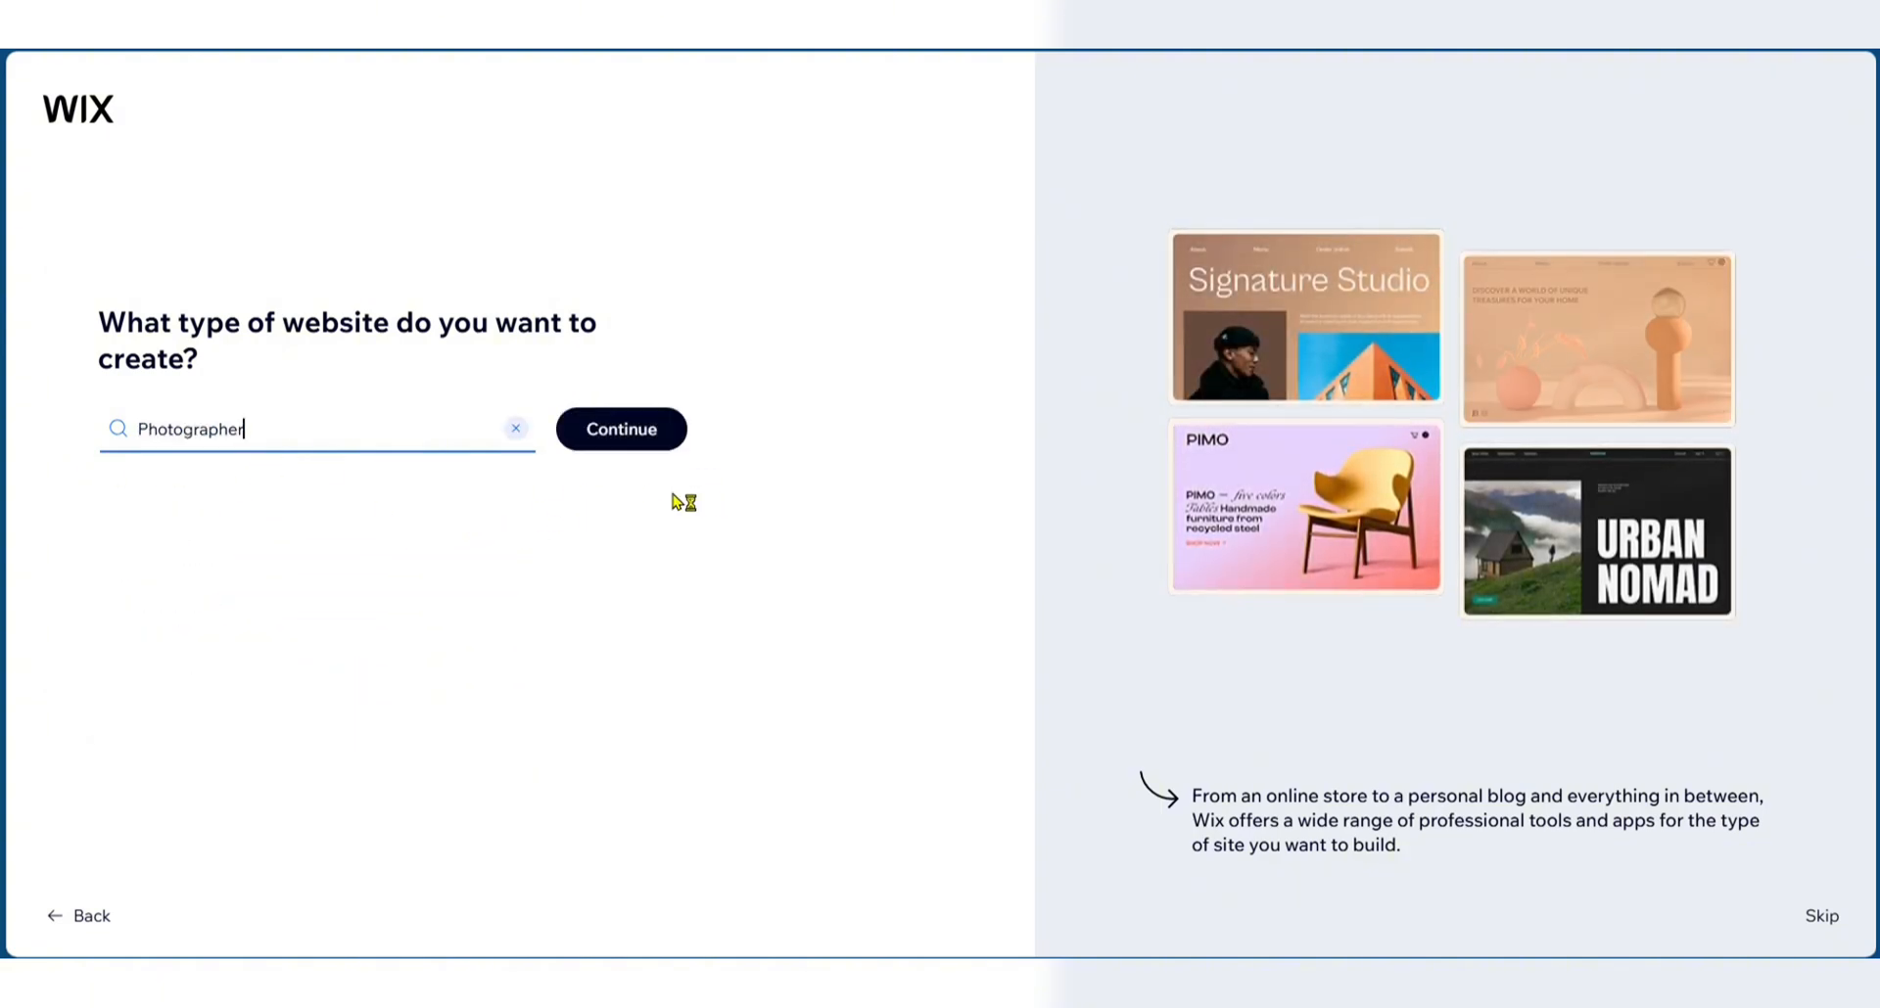
{"action": "left_click", "coordinate": [650, 428]}
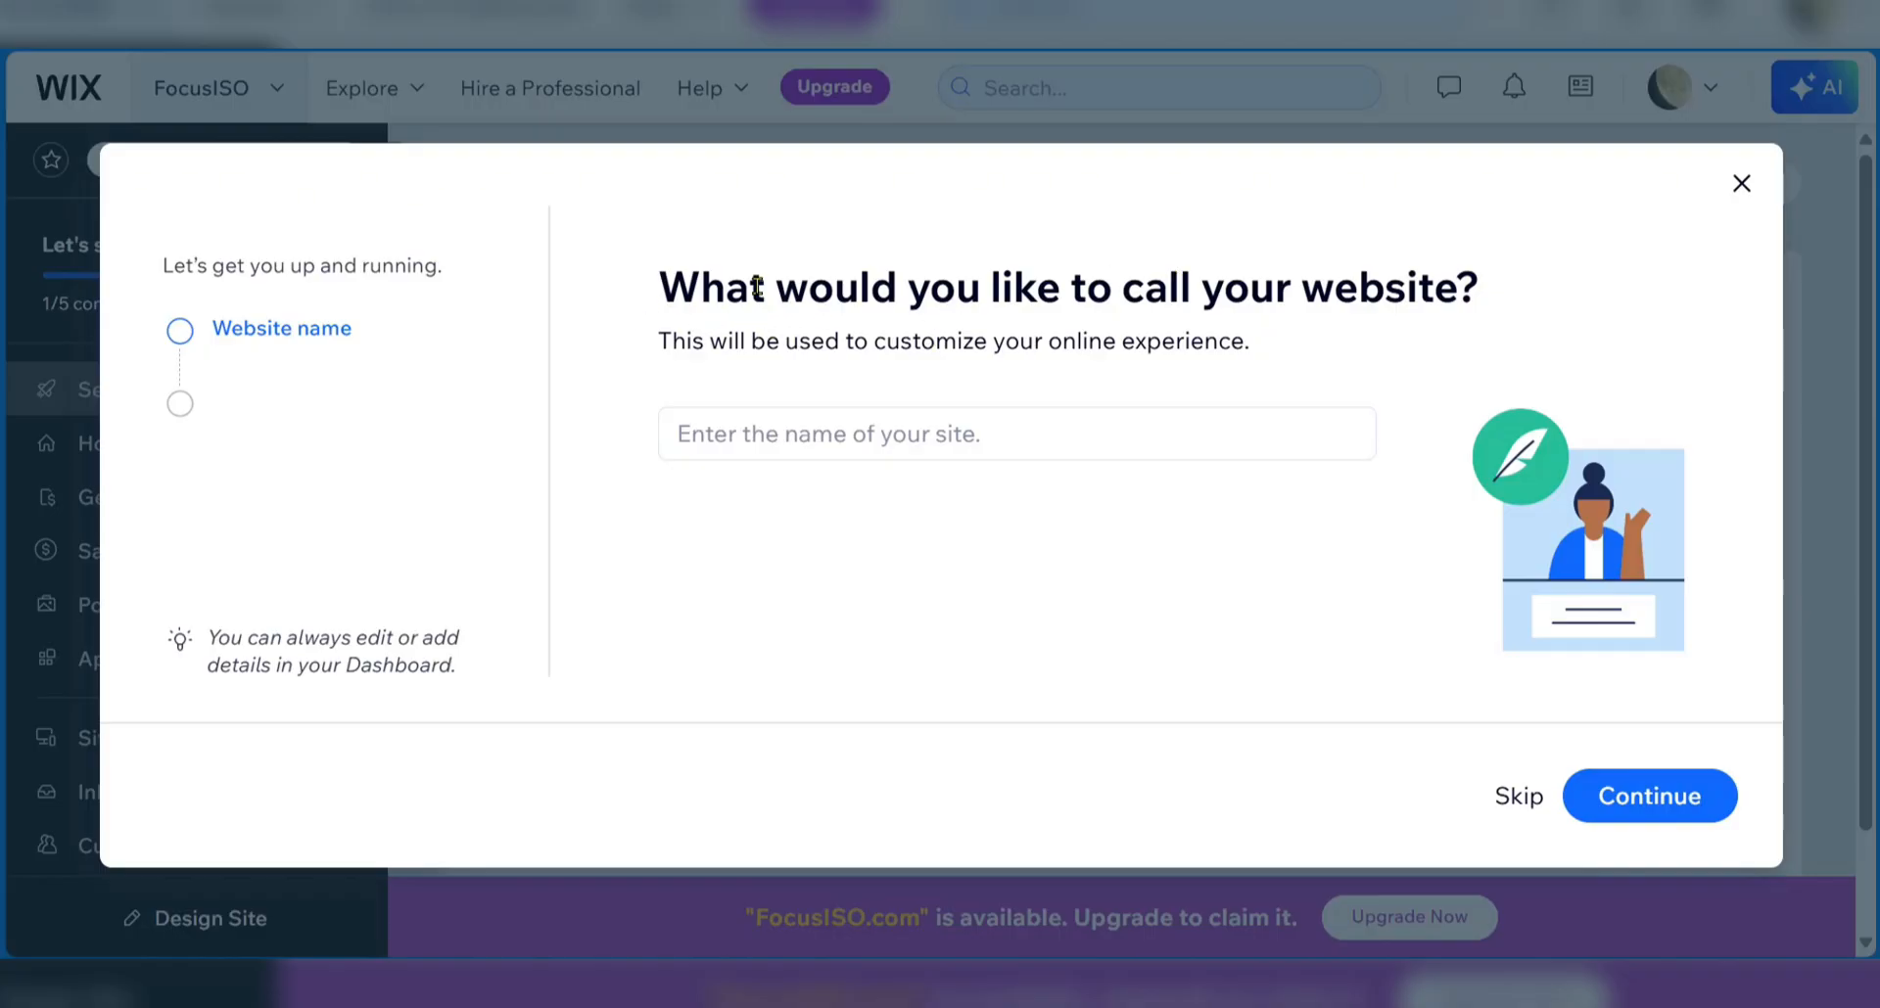
- Name the website CityScaper and continue the setup
{"action": "left_click", "coordinate": [835, 433]}
{"action": "type", "text": "CityScaper"}
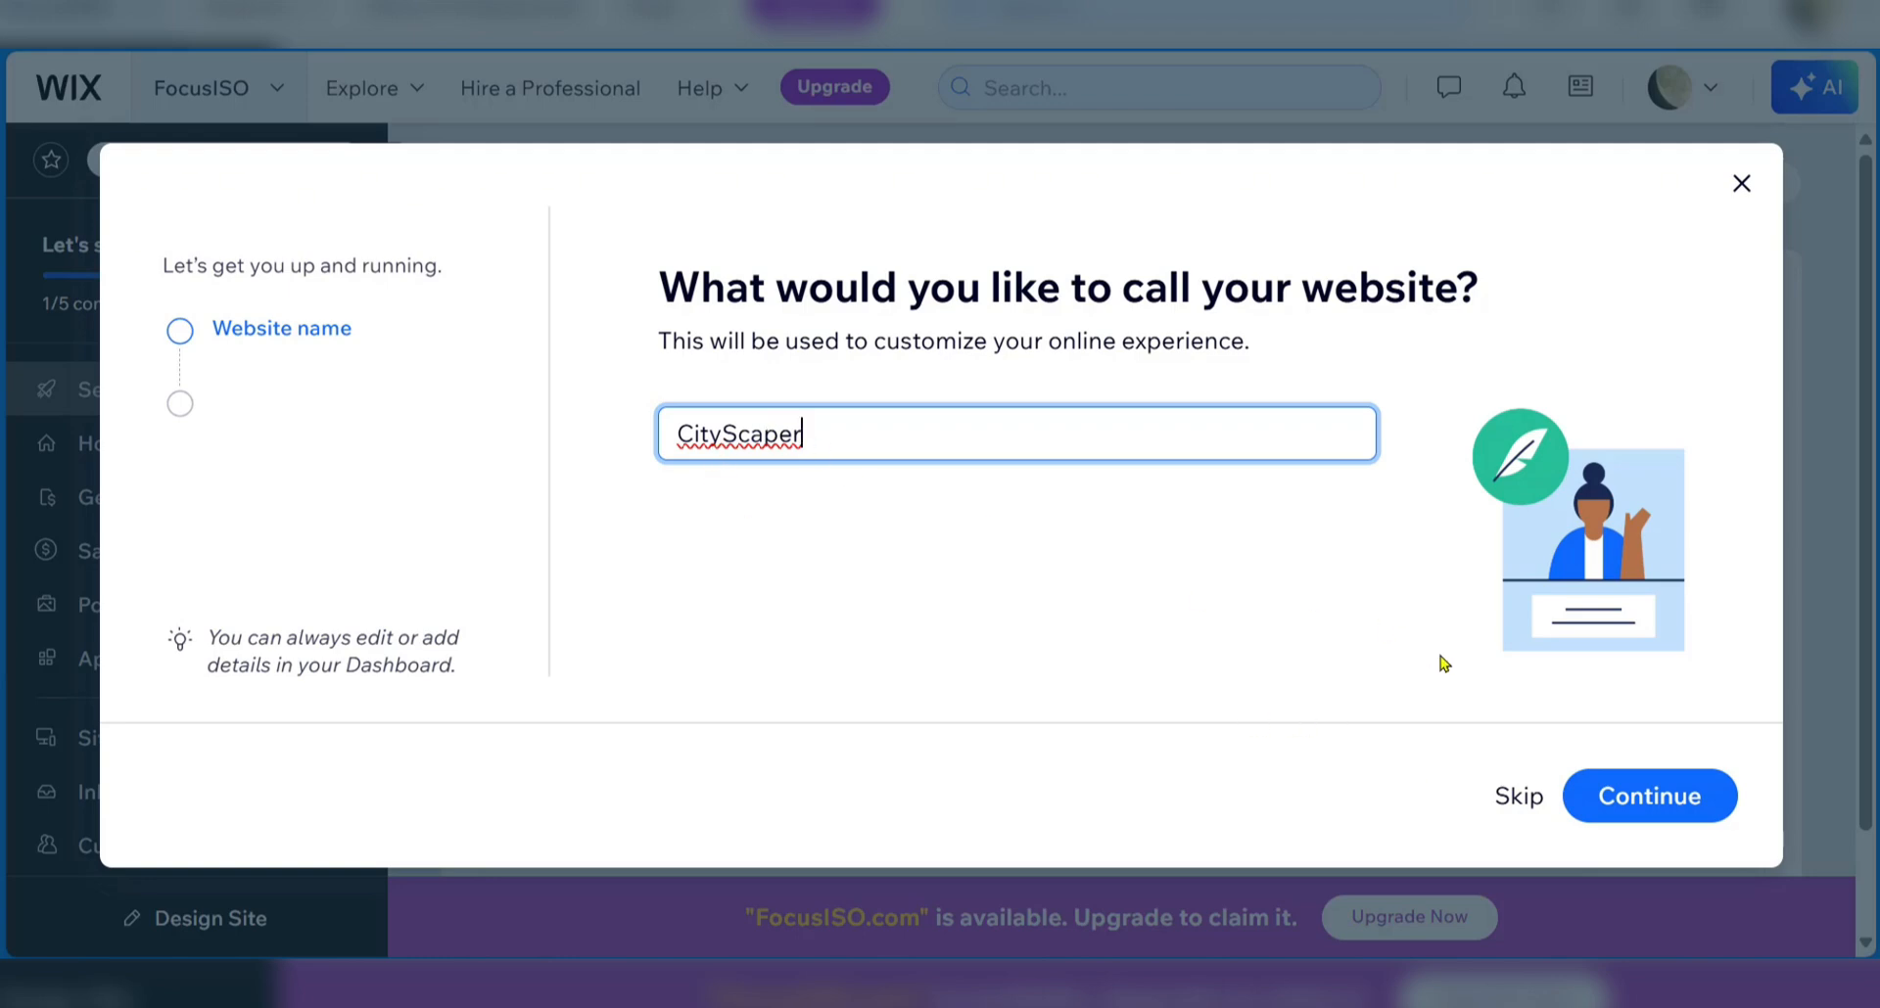
{"action": "left_click", "coordinate": [1614, 805]}
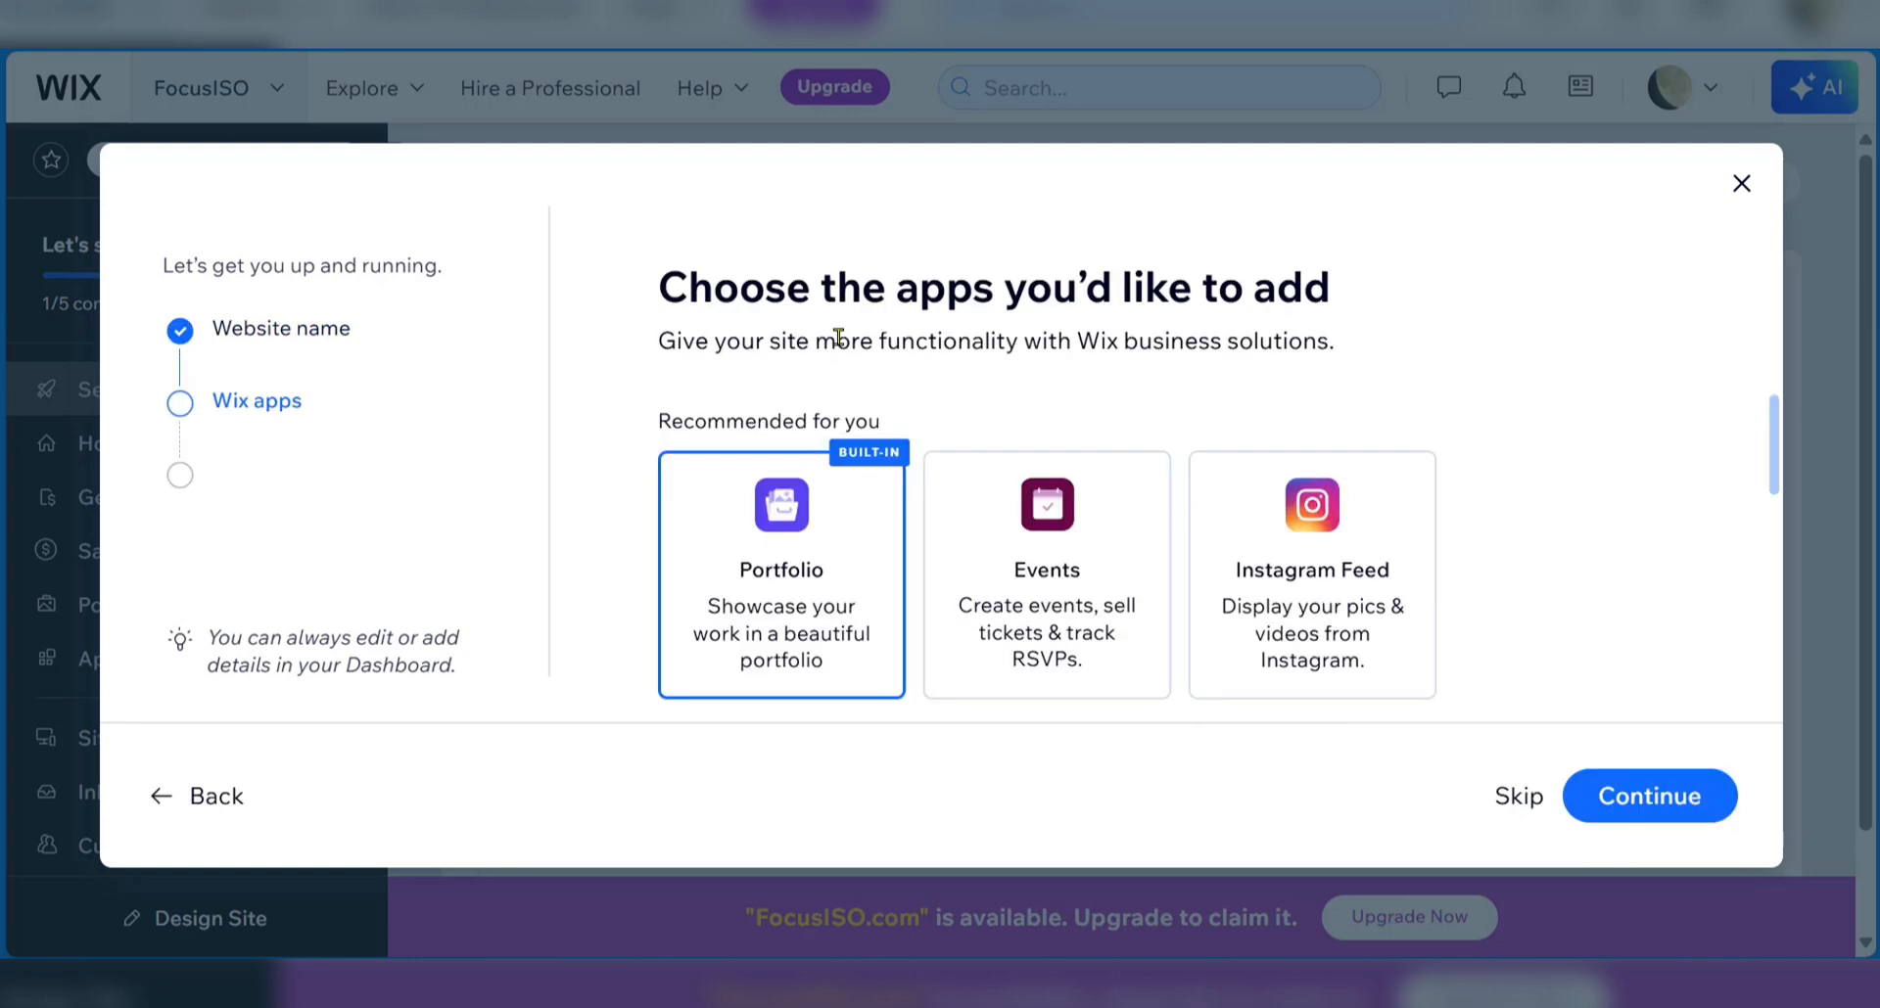
- Add the Instagram Feed app alongside the built-in Portfolio app and finish the initial site setup
{"action": "scroll", "coordinate": [974, 685], "scroll_direction": "down", "scroll_amount": 3}
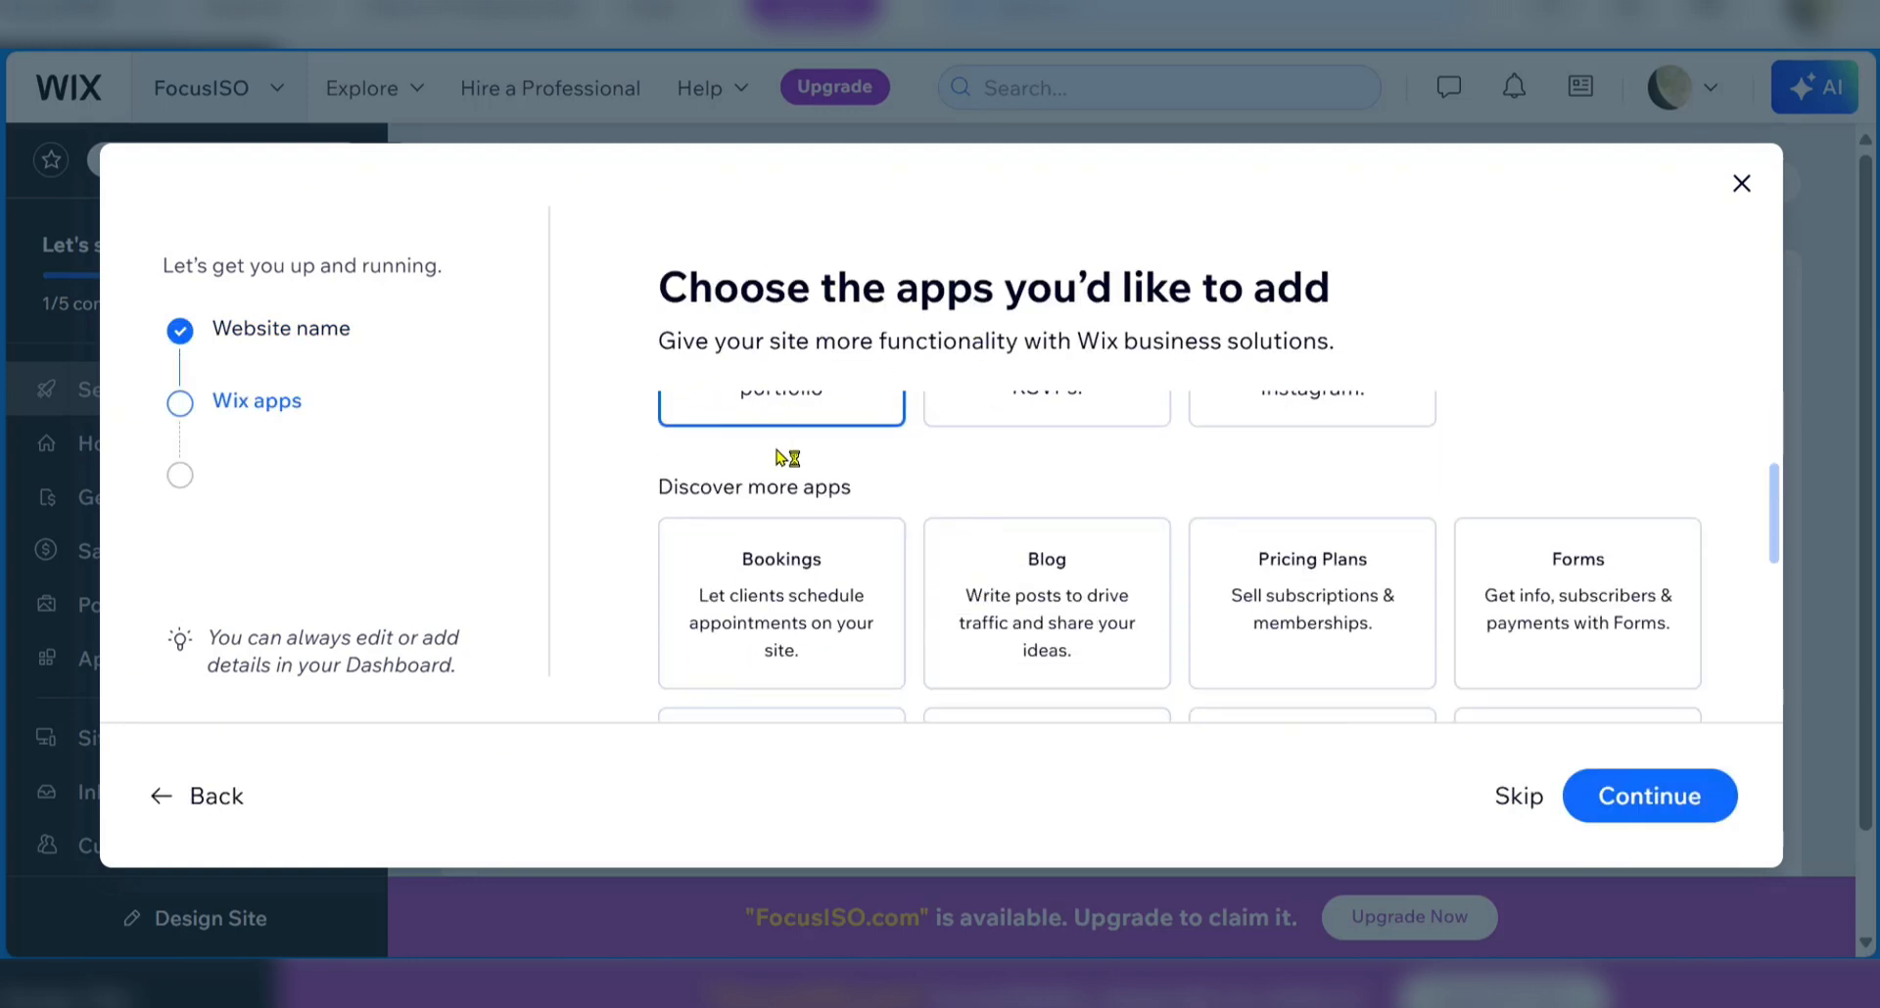
{"action": "scroll", "coordinate": [915, 529], "scroll_direction": "up", "scroll_amount": 3}
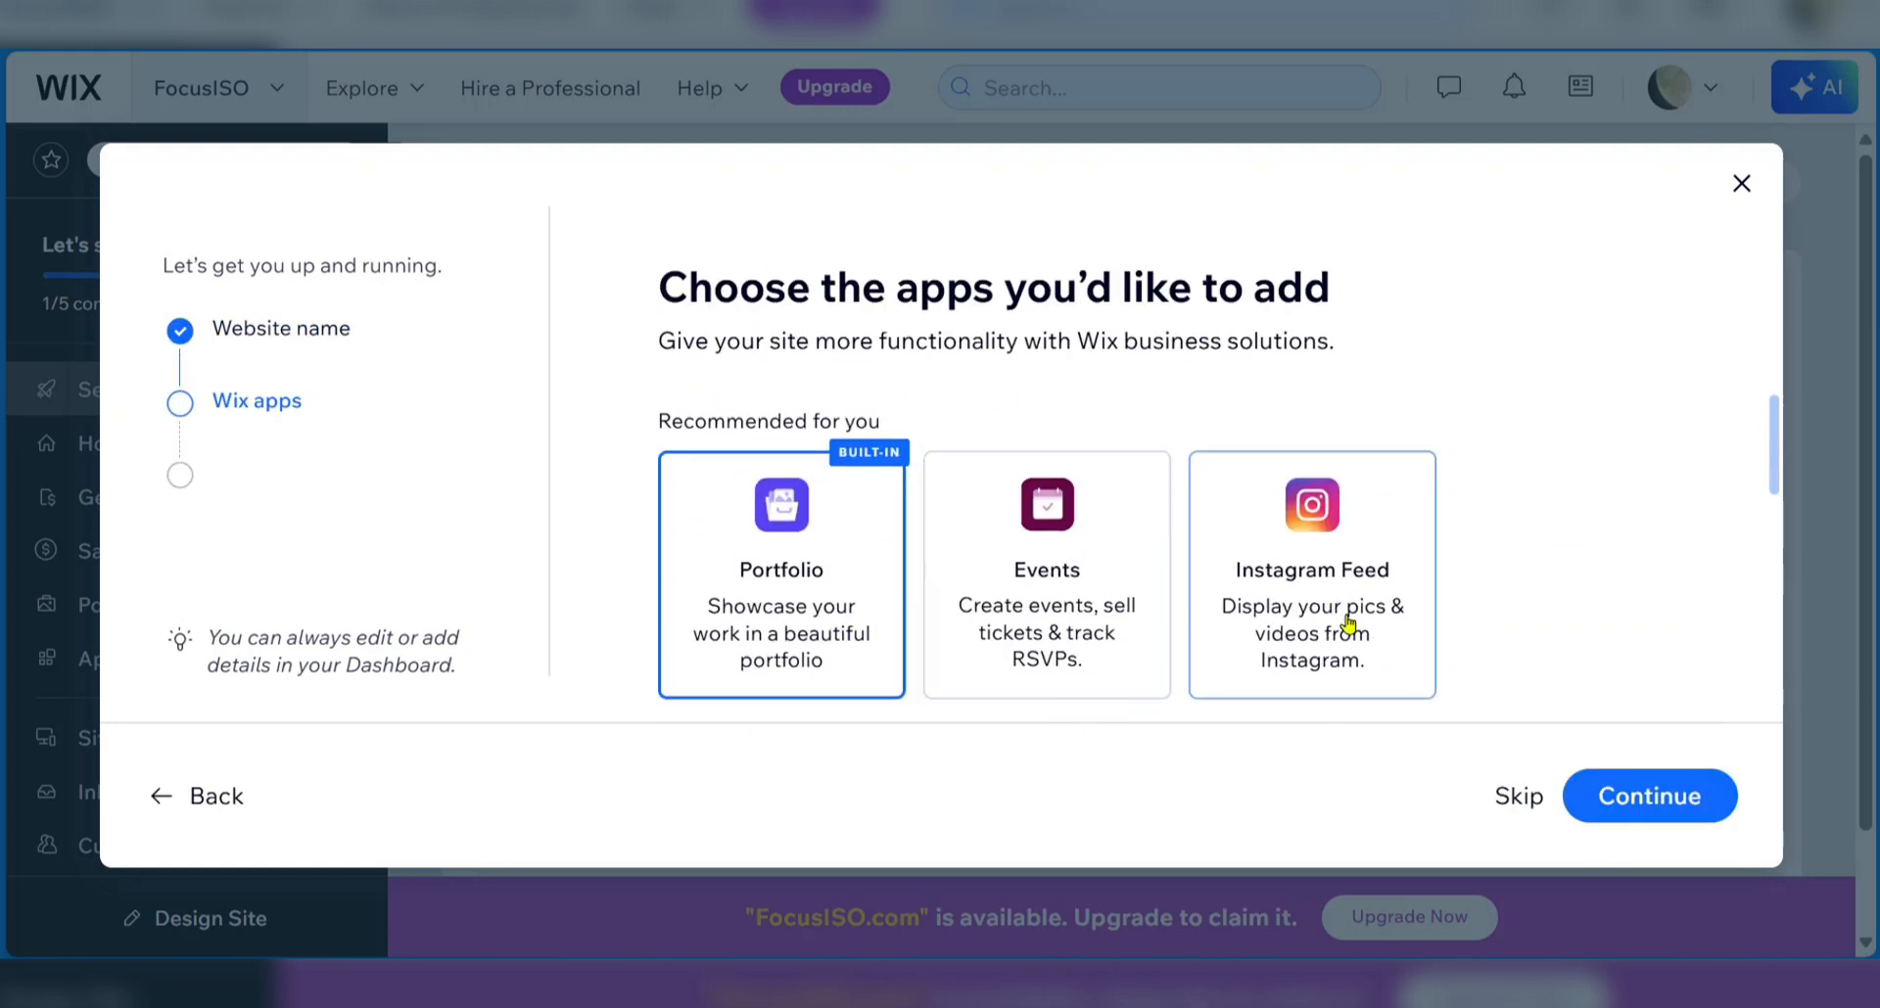
{"action": "left_click", "coordinate": [1371, 623]}
{"action": "scroll", "coordinate": [1386, 626], "scroll_direction": "down", "scroll_amount": 4}
{"action": "scroll", "coordinate": [861, 607], "scroll_direction": "down", "scroll_amount": 2}
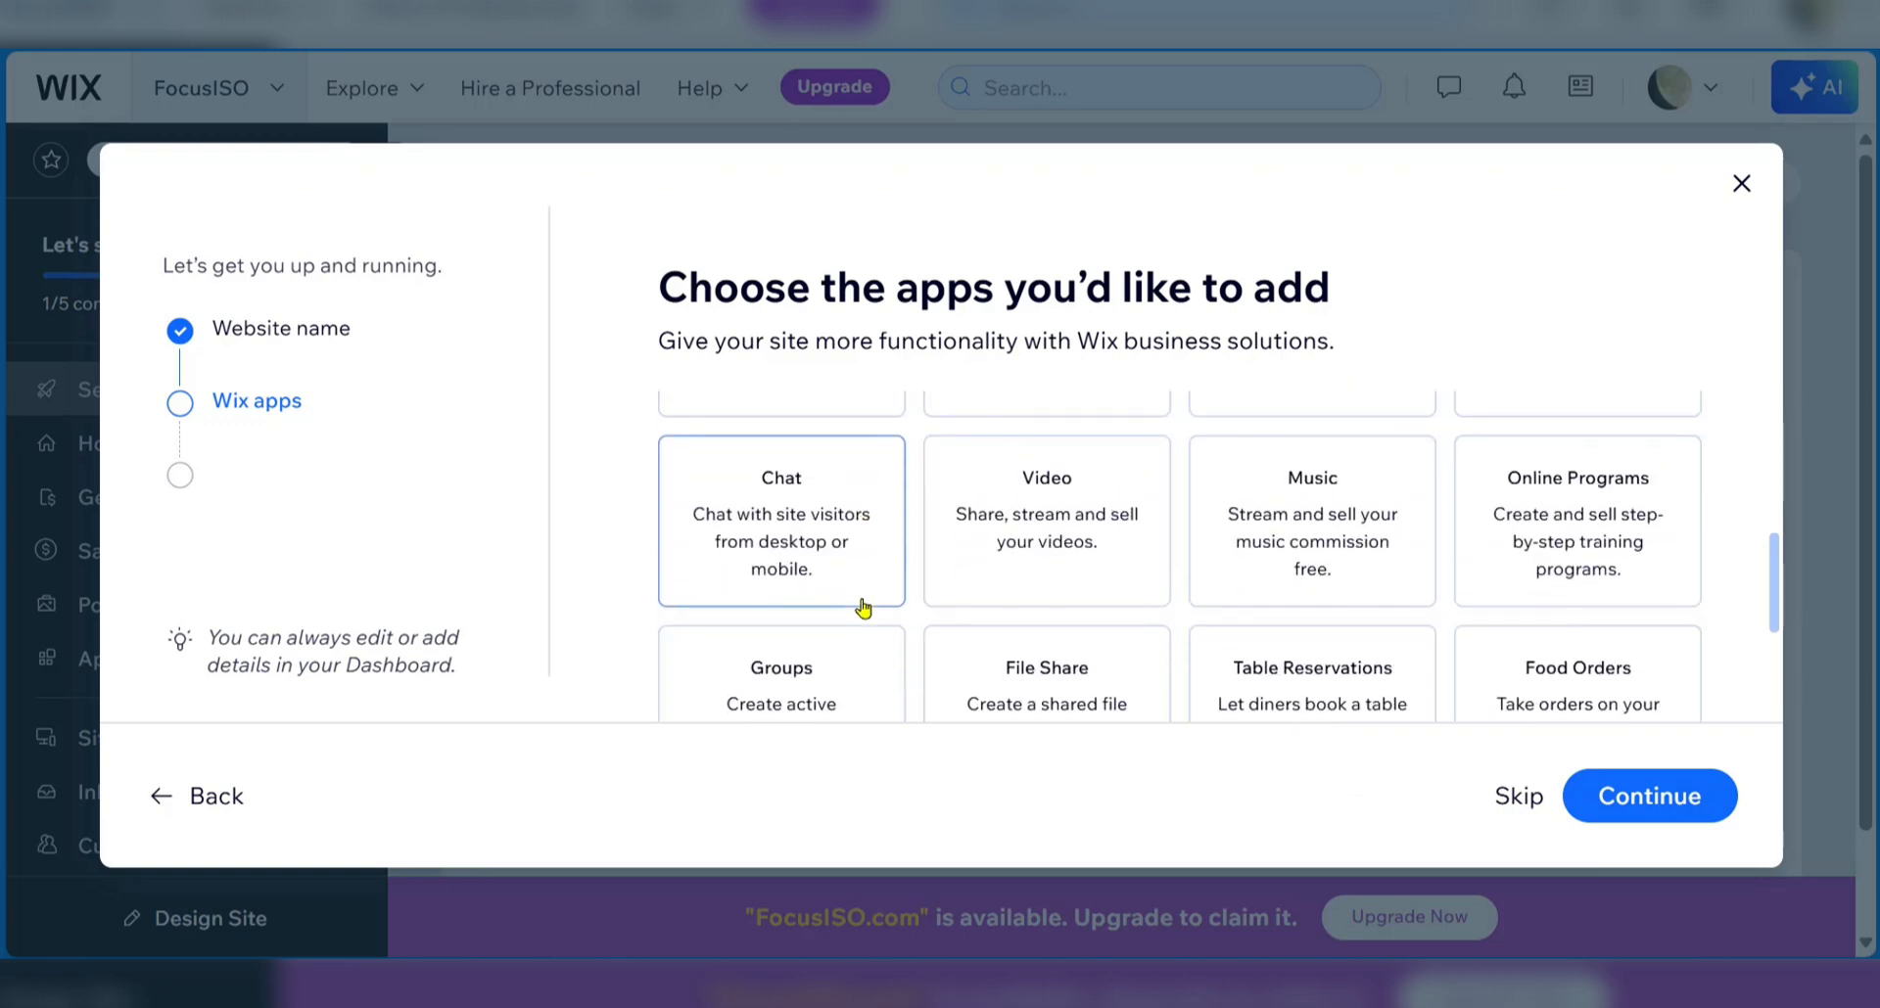
{"action": "scroll", "coordinate": [851, 685], "scroll_direction": "down", "scroll_amount": 3}
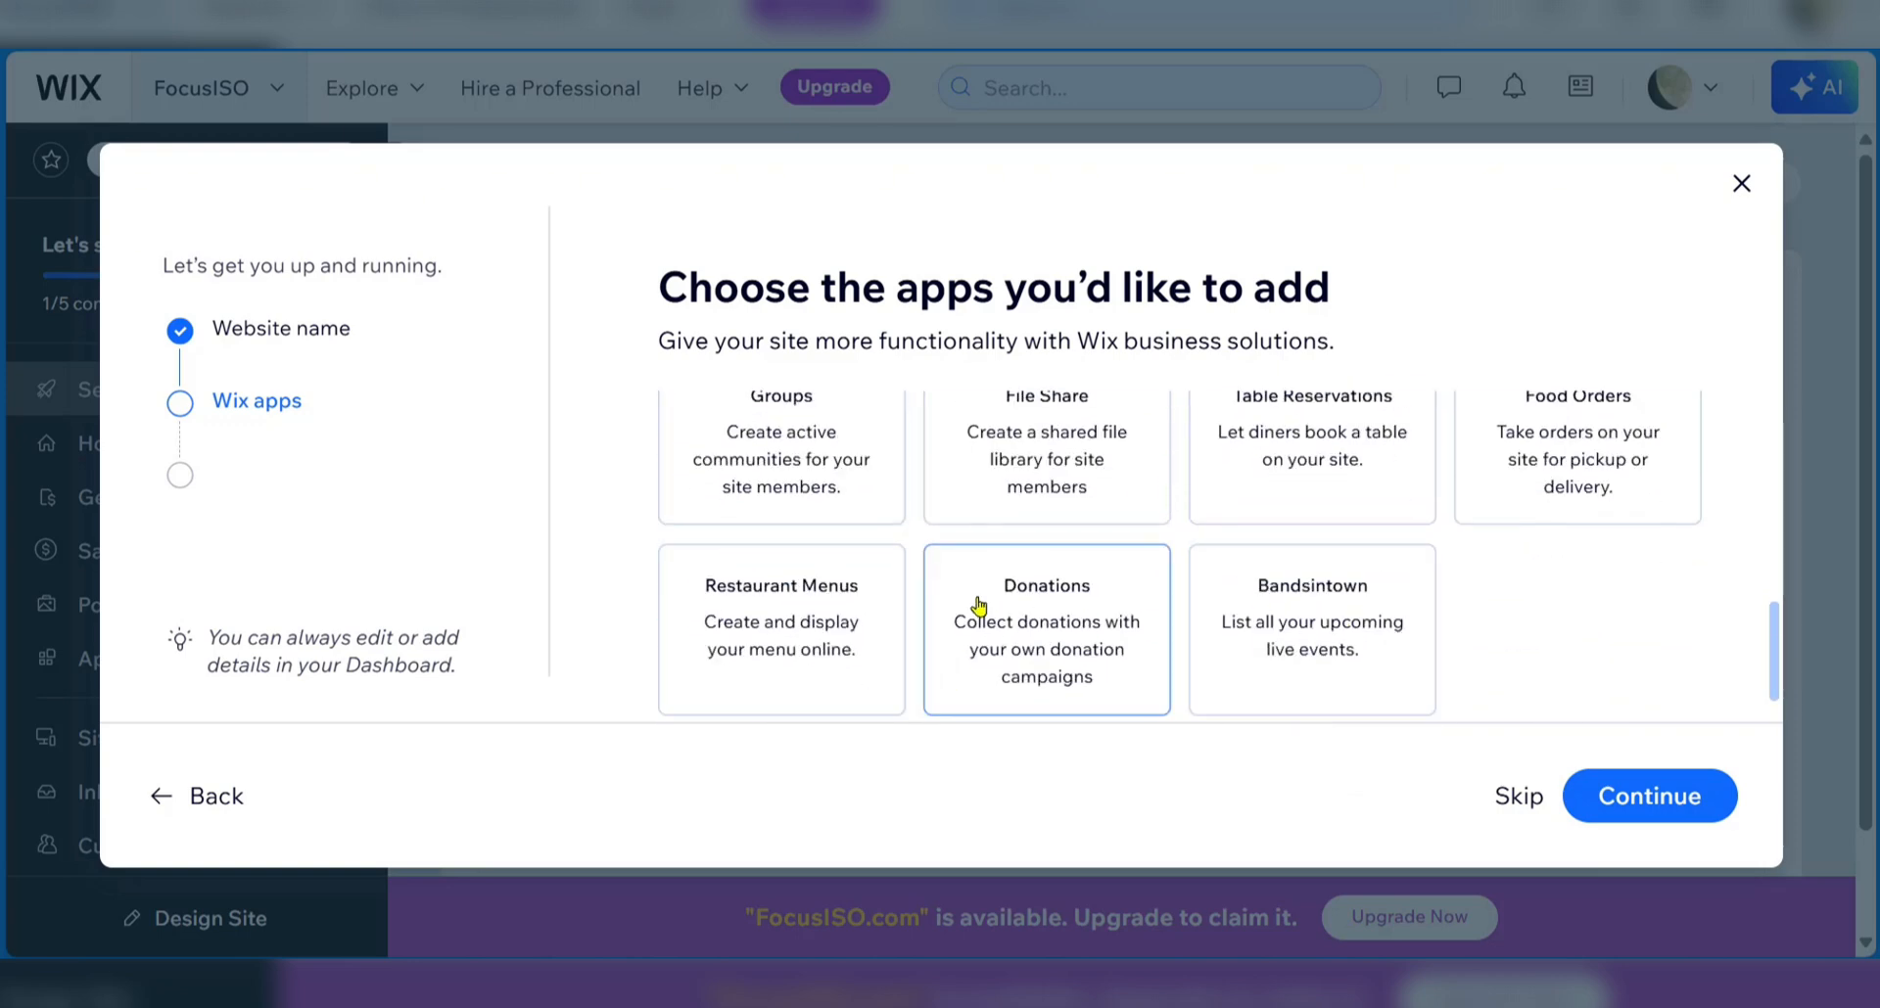
{"action": "scroll", "coordinate": [979, 606], "scroll_direction": "up", "scroll_amount": 5}
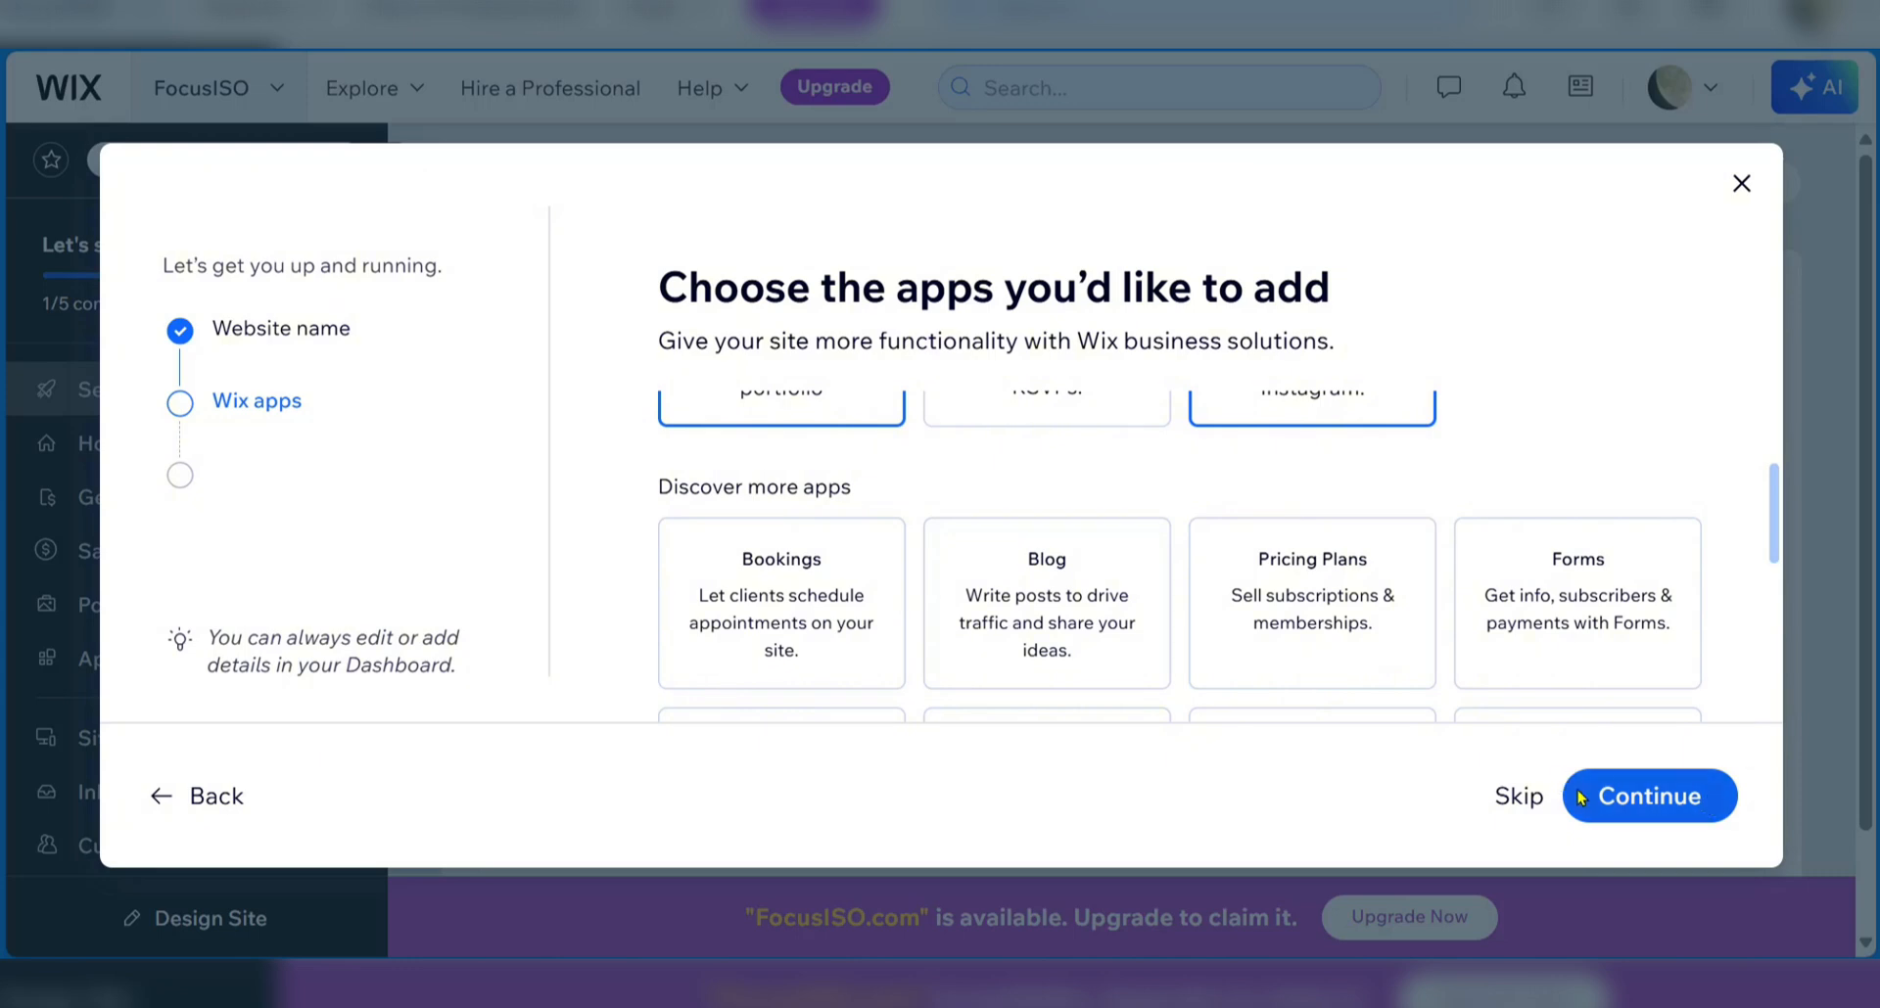
{"action": "left_click", "coordinate": [1651, 798]}
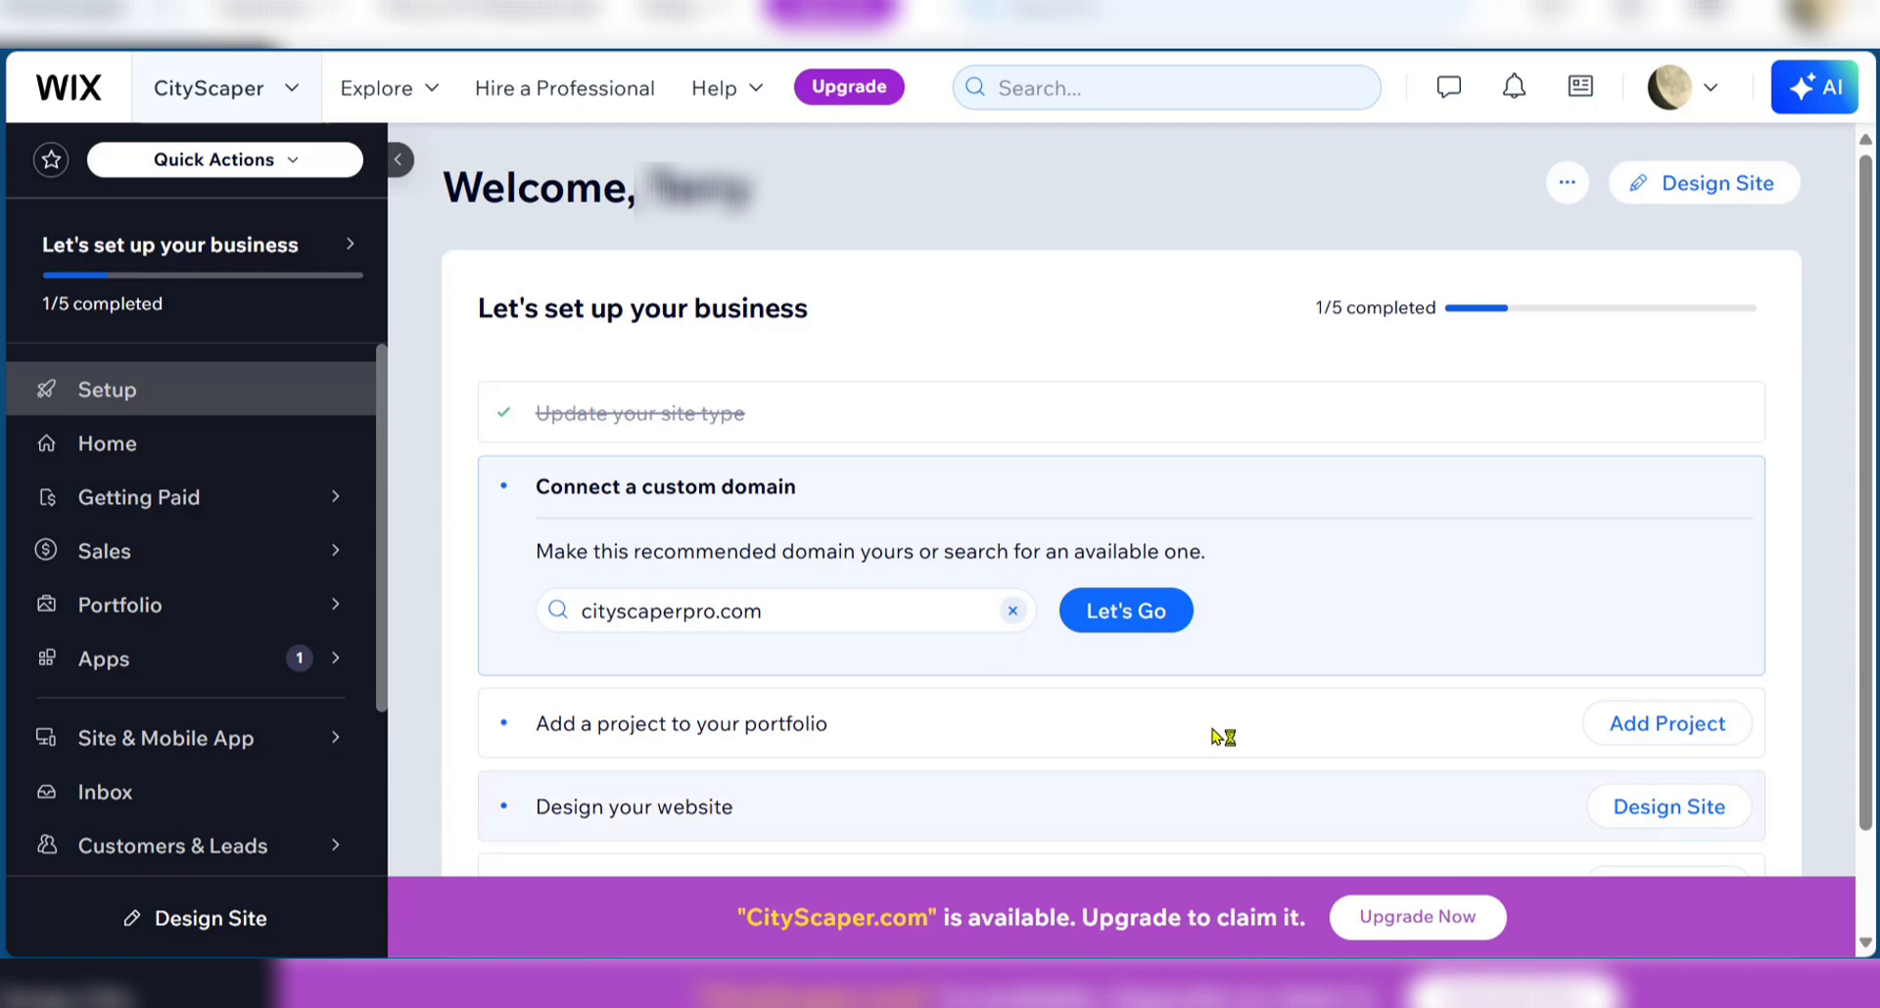
- Start adding a portfolio project for the Landscapes work type and generate projects with AI from the uploaded images
{"action": "scroll", "coordinate": [881, 685], "scroll_direction": "down", "scroll_amount": 2}
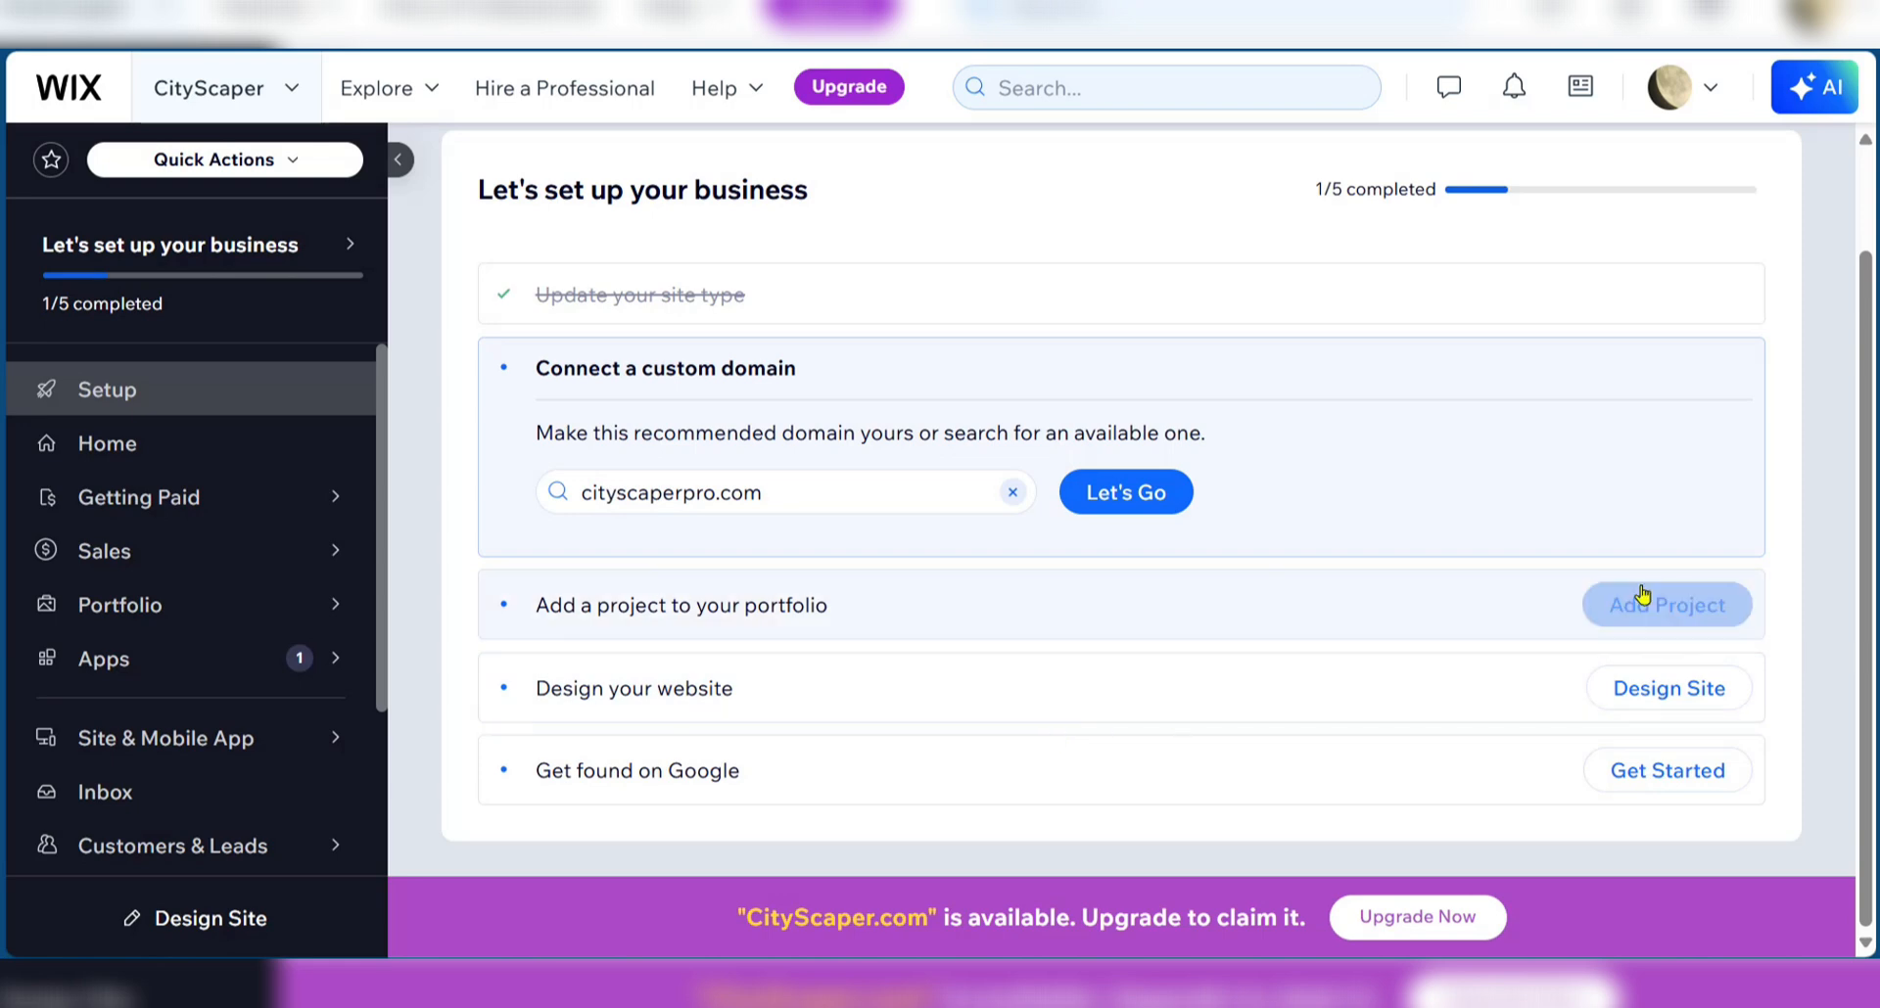
{"action": "left_click", "coordinate": [1664, 607]}
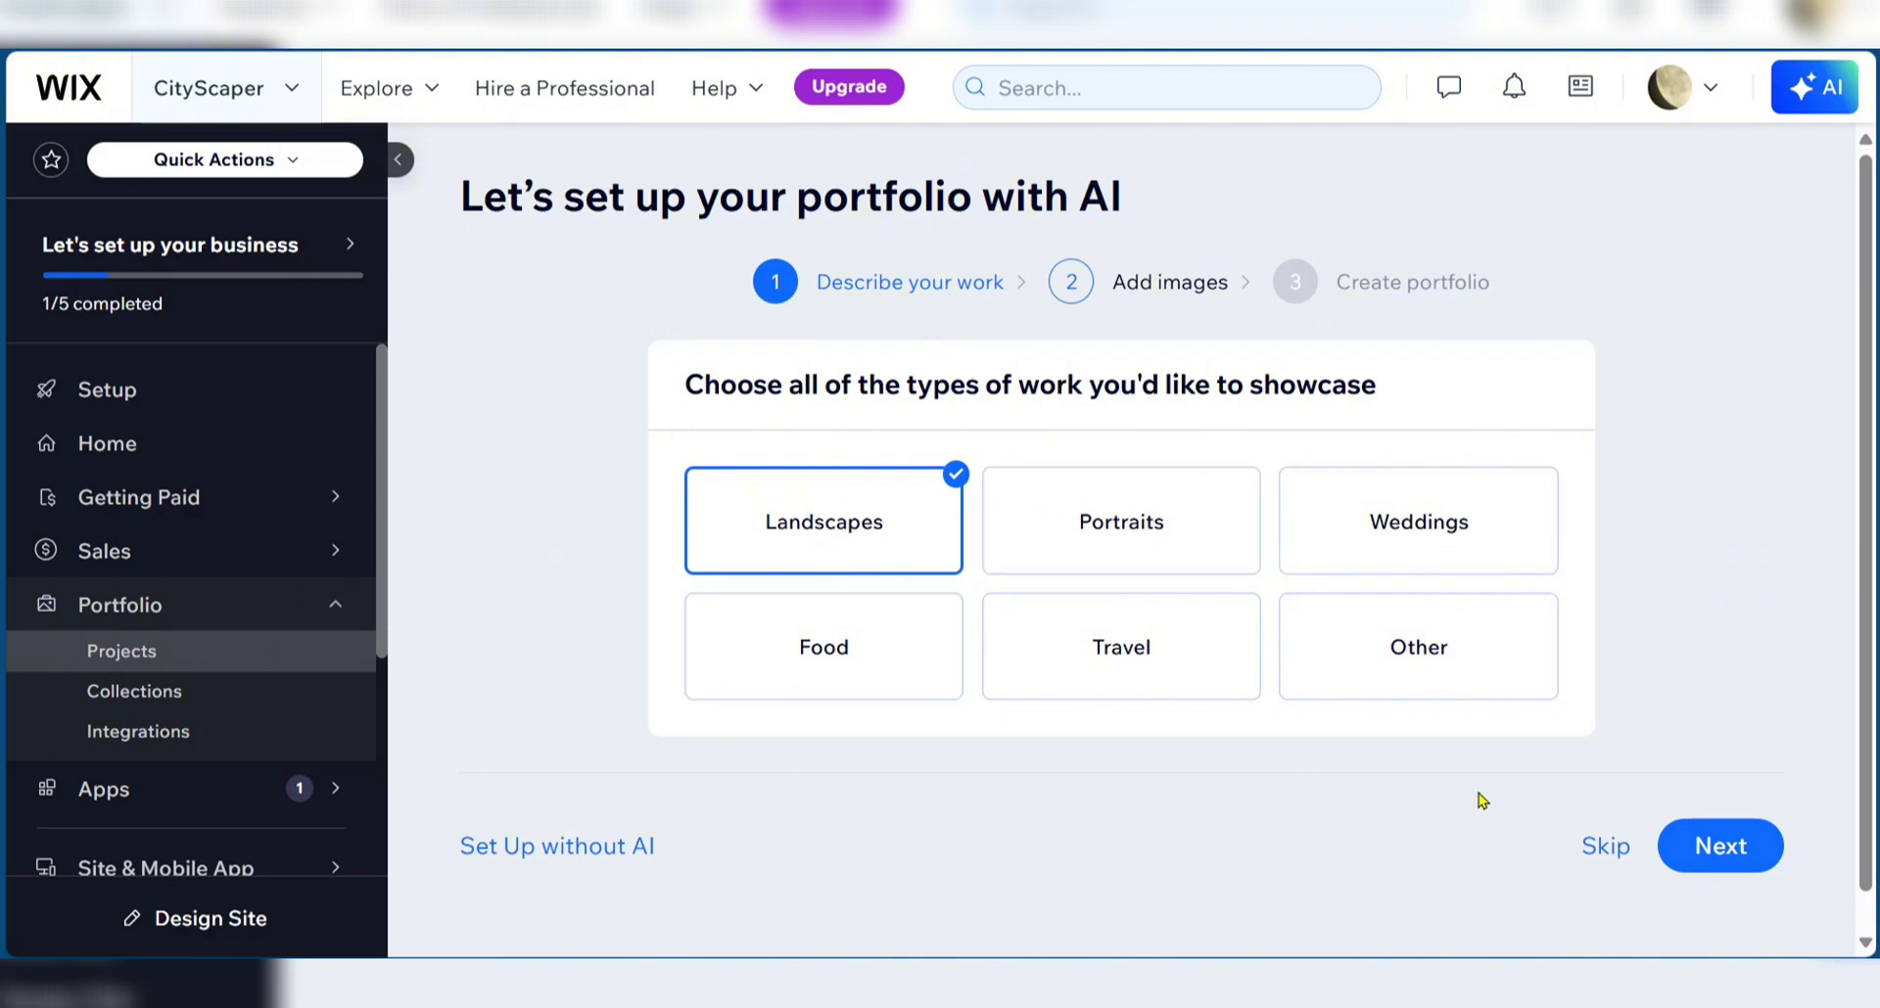
{"action": "left_click", "coordinate": [1711, 860]}
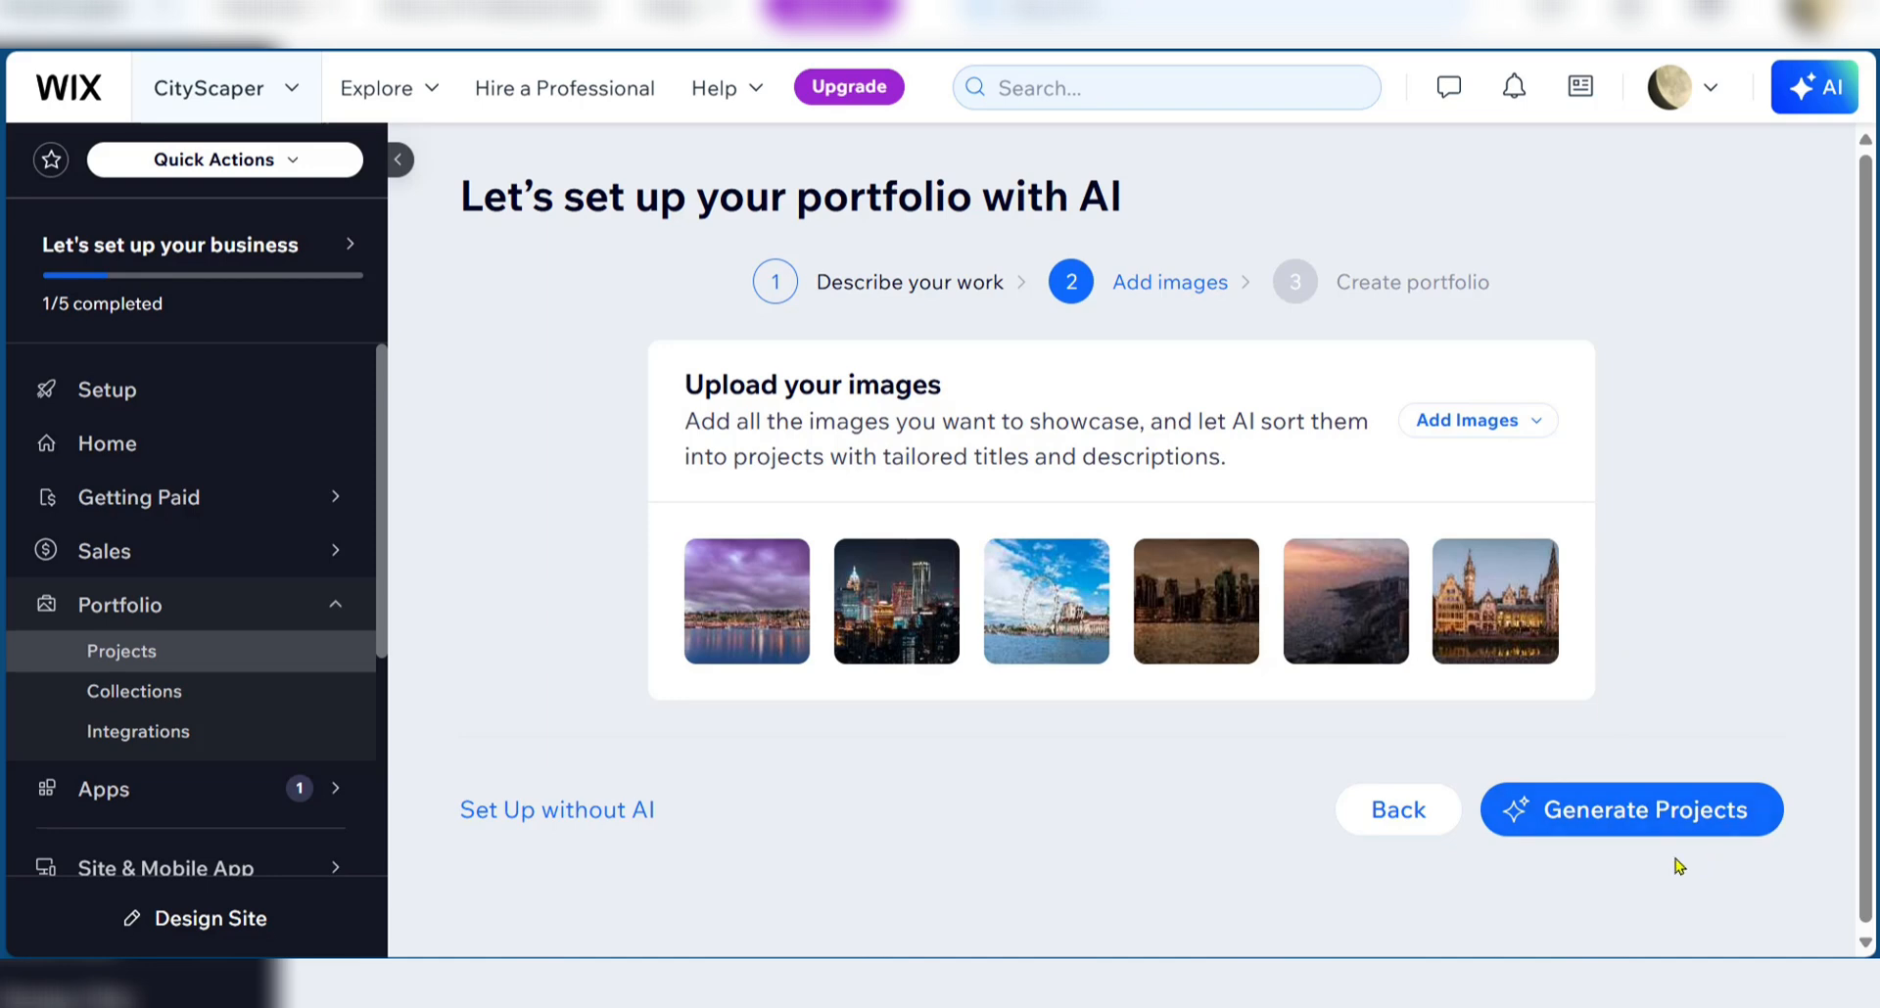
{"action": "left_click", "coordinate": [1574, 827]}
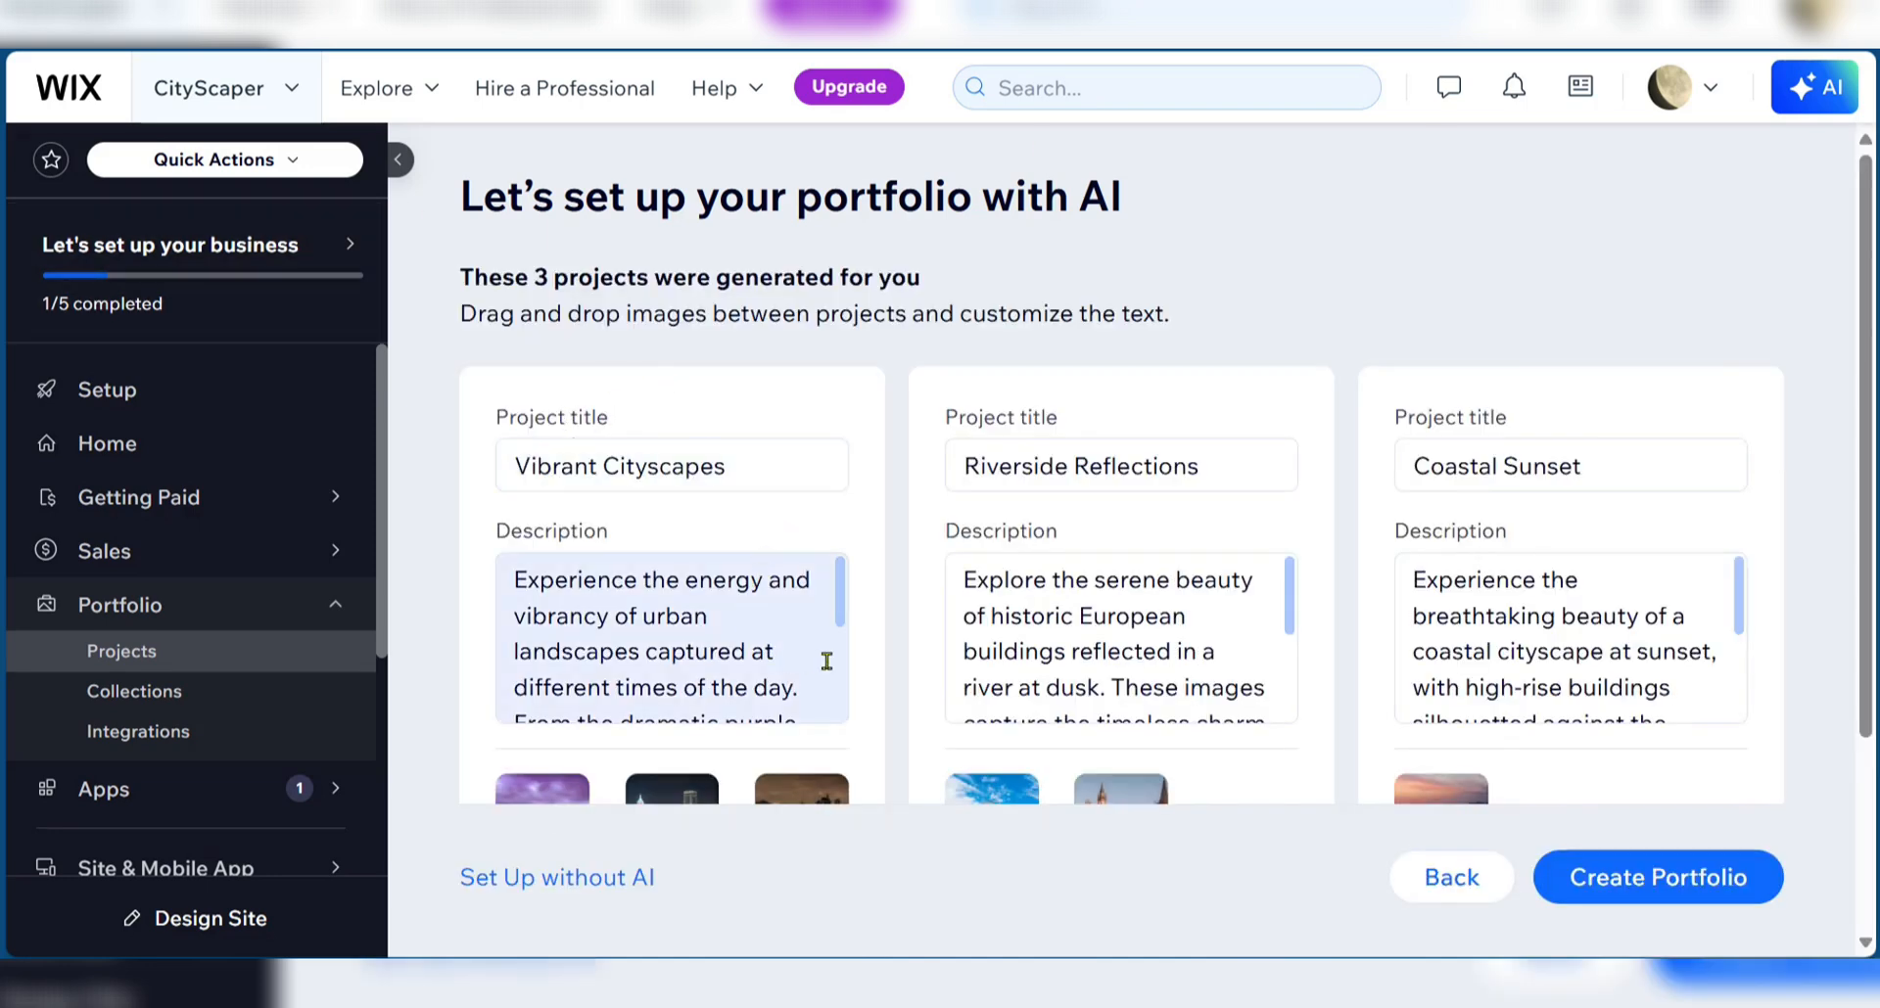
- Review the generated project titles, descriptions and images, and create the portfolio from them
{"action": "scroll", "coordinate": [826, 660], "scroll_direction": "down", "scroll_amount": 3}
{"action": "scroll", "coordinate": [832, 626], "scroll_direction": "up", "scroll_amount": 3}
{"action": "scroll", "coordinate": [1200, 679], "scroll_direction": "down", "scroll_amount": 6}
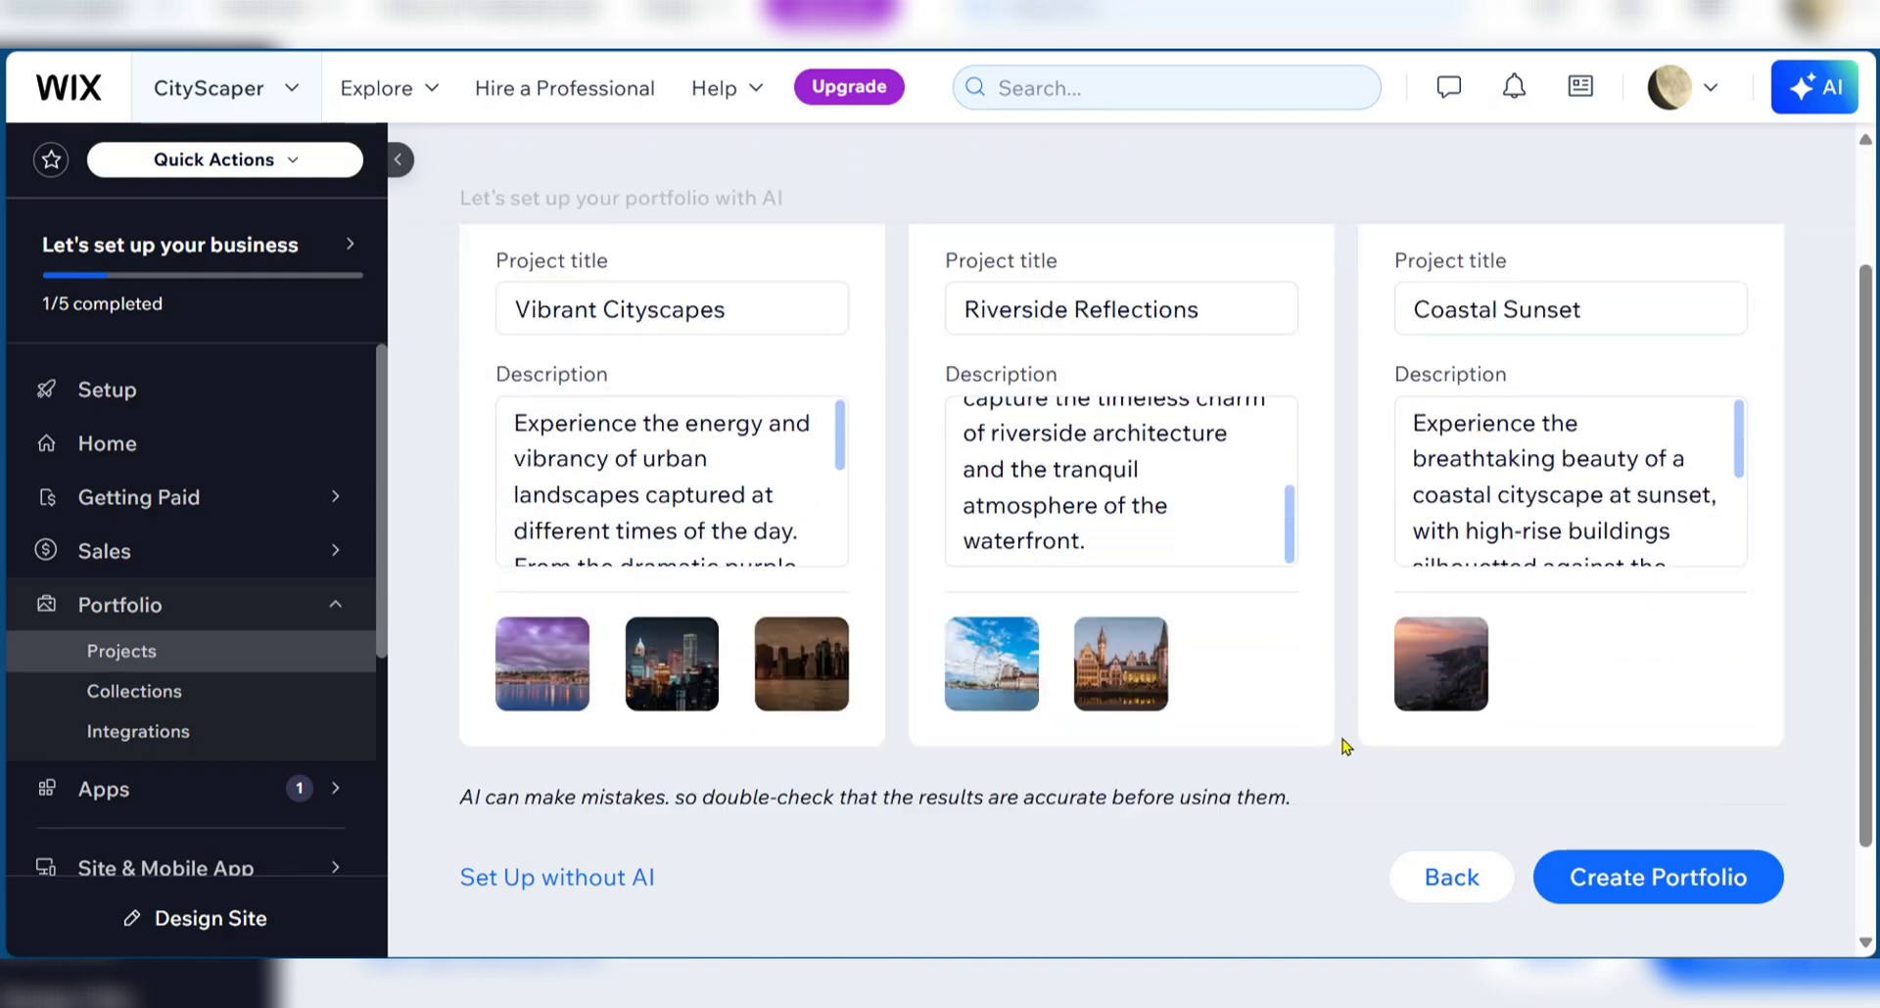
{"action": "scroll", "coordinate": [673, 551], "scroll_direction": "up", "scroll_amount": 4}
{"action": "scroll", "coordinate": [673, 551], "scroll_direction": "down", "scroll_amount": 3}
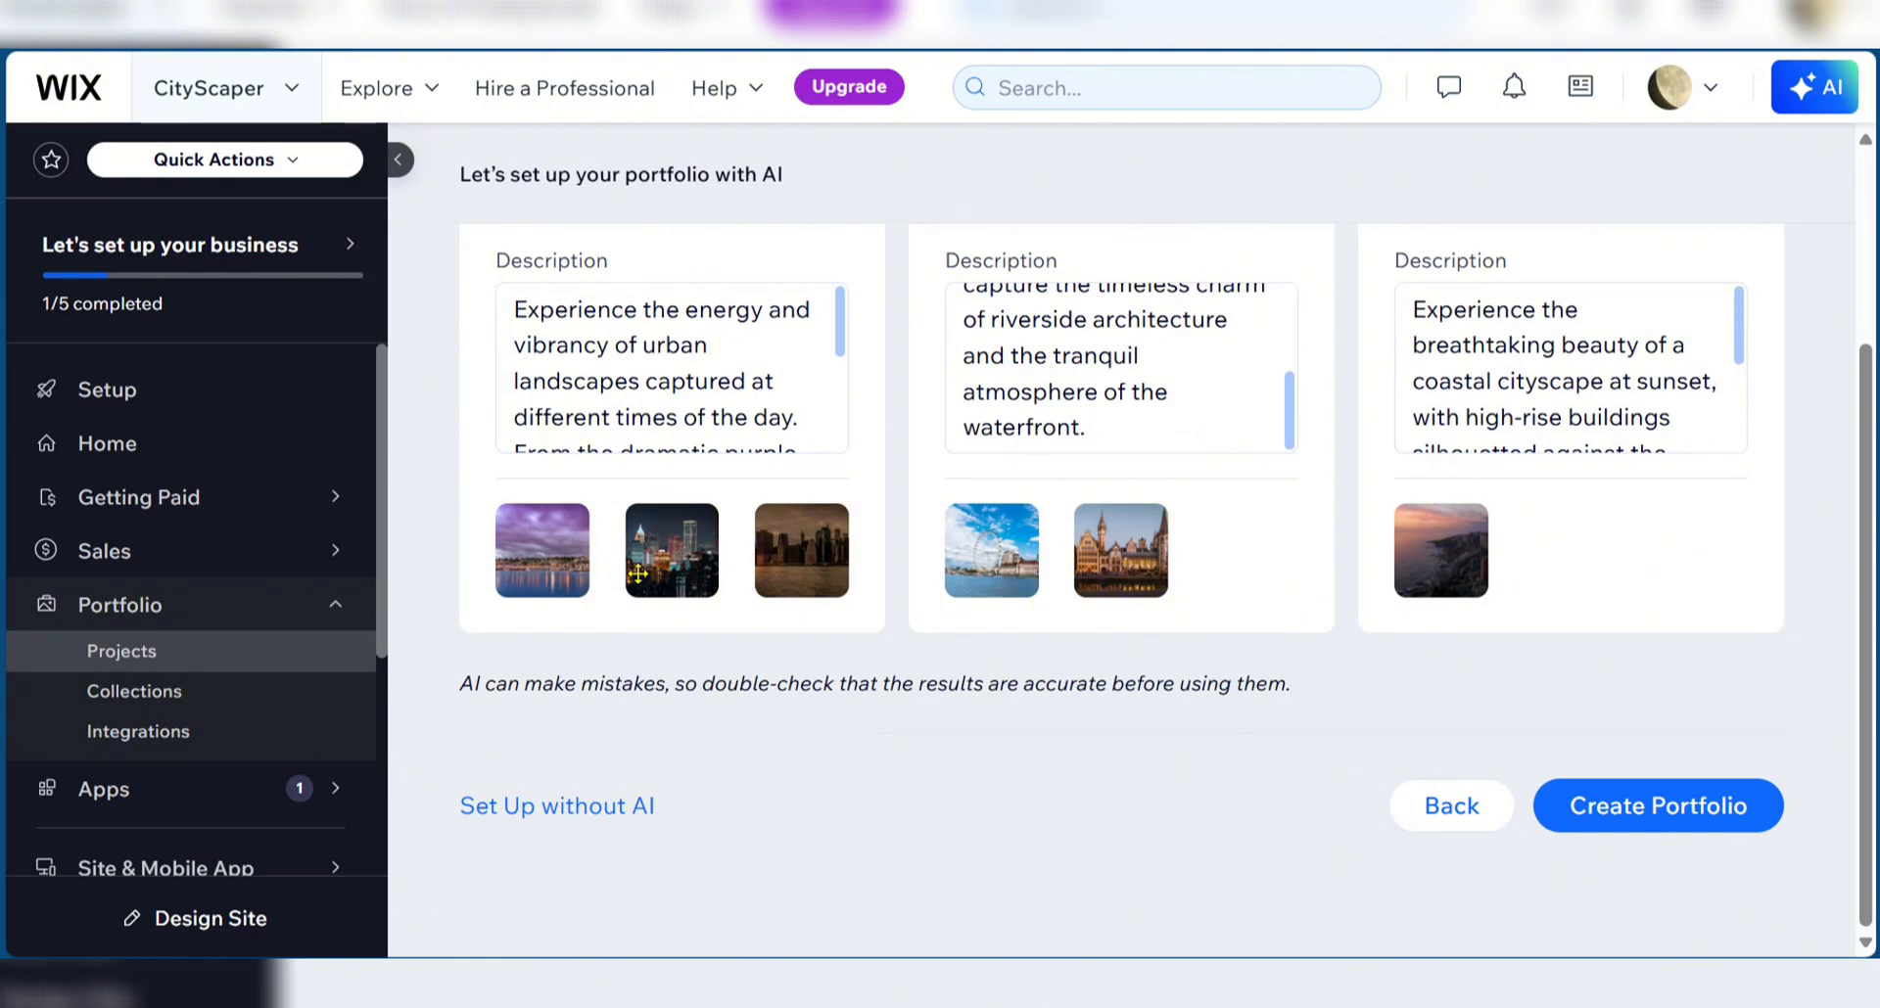
{"action": "scroll", "coordinate": [588, 548], "scroll_direction": "up", "scroll_amount": 2}
{"action": "scroll", "coordinate": [588, 548], "scroll_direction": "down", "scroll_amount": 3}
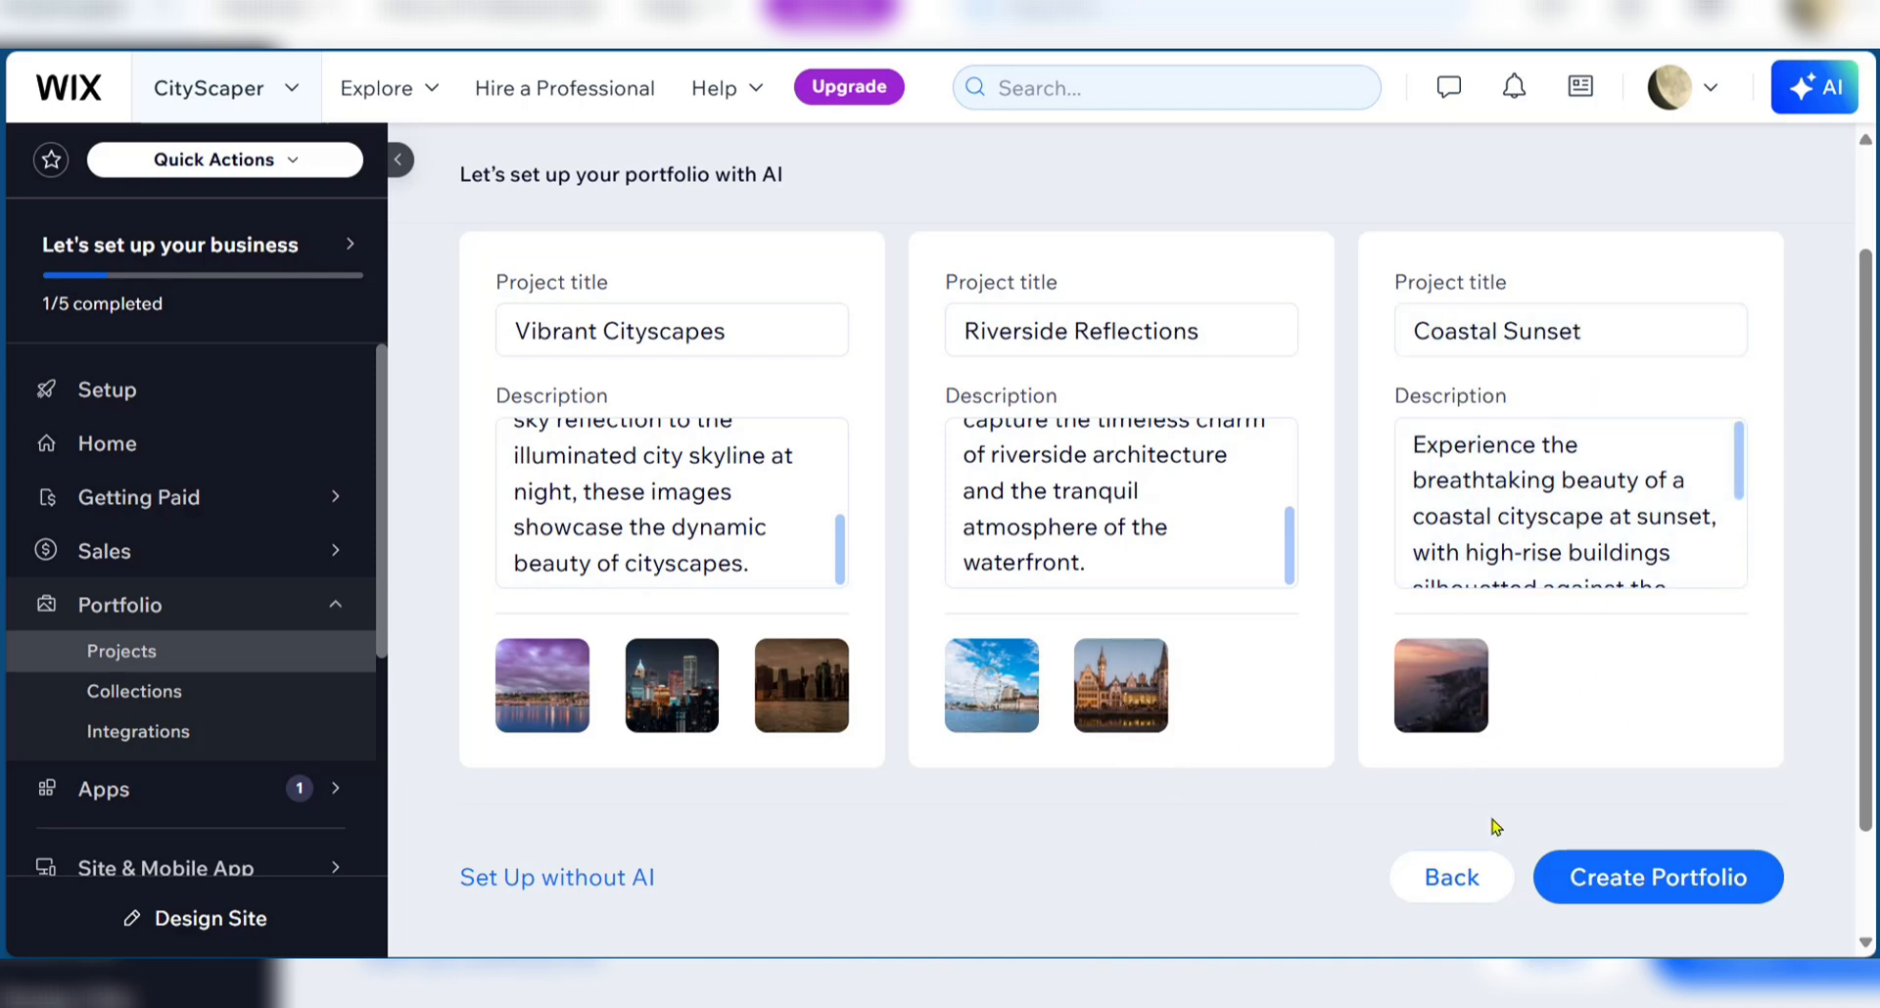
{"action": "left_click", "coordinate": [1653, 887]}
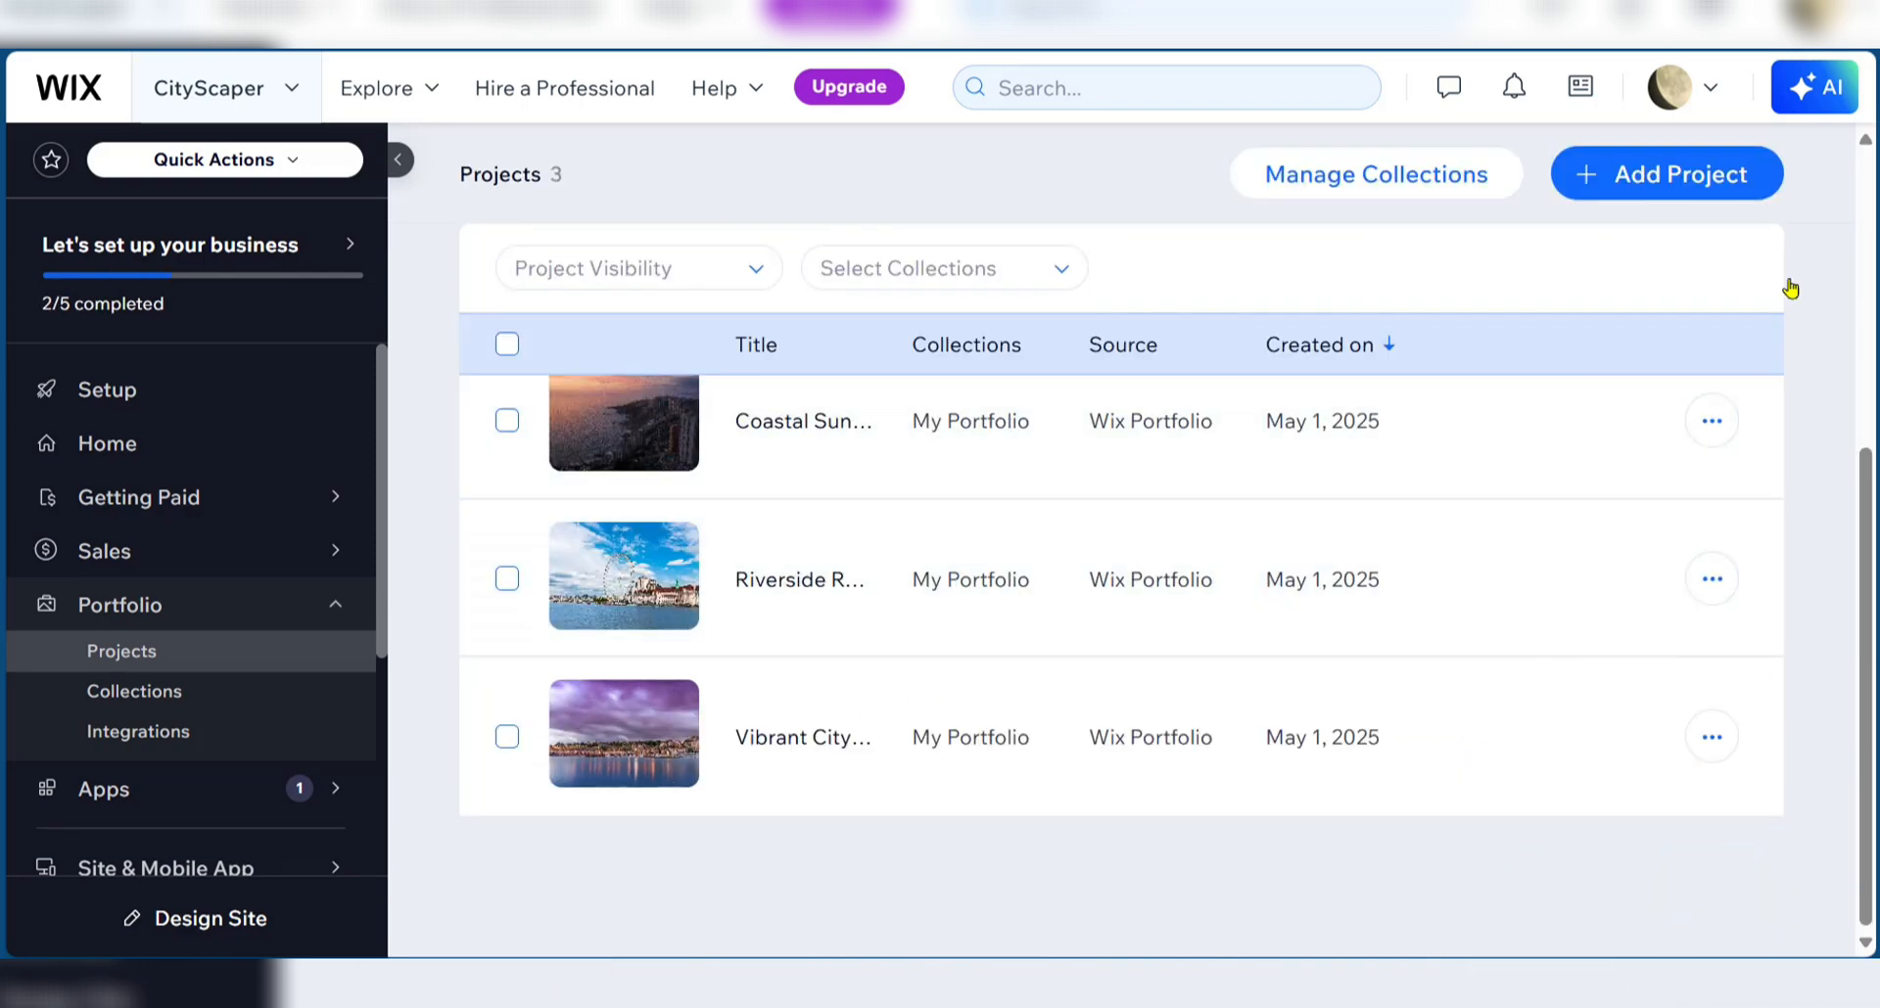
- Return to the business setup checklist and start designing the website by customizing a template
{"action": "left_click", "coordinate": [106, 391]}
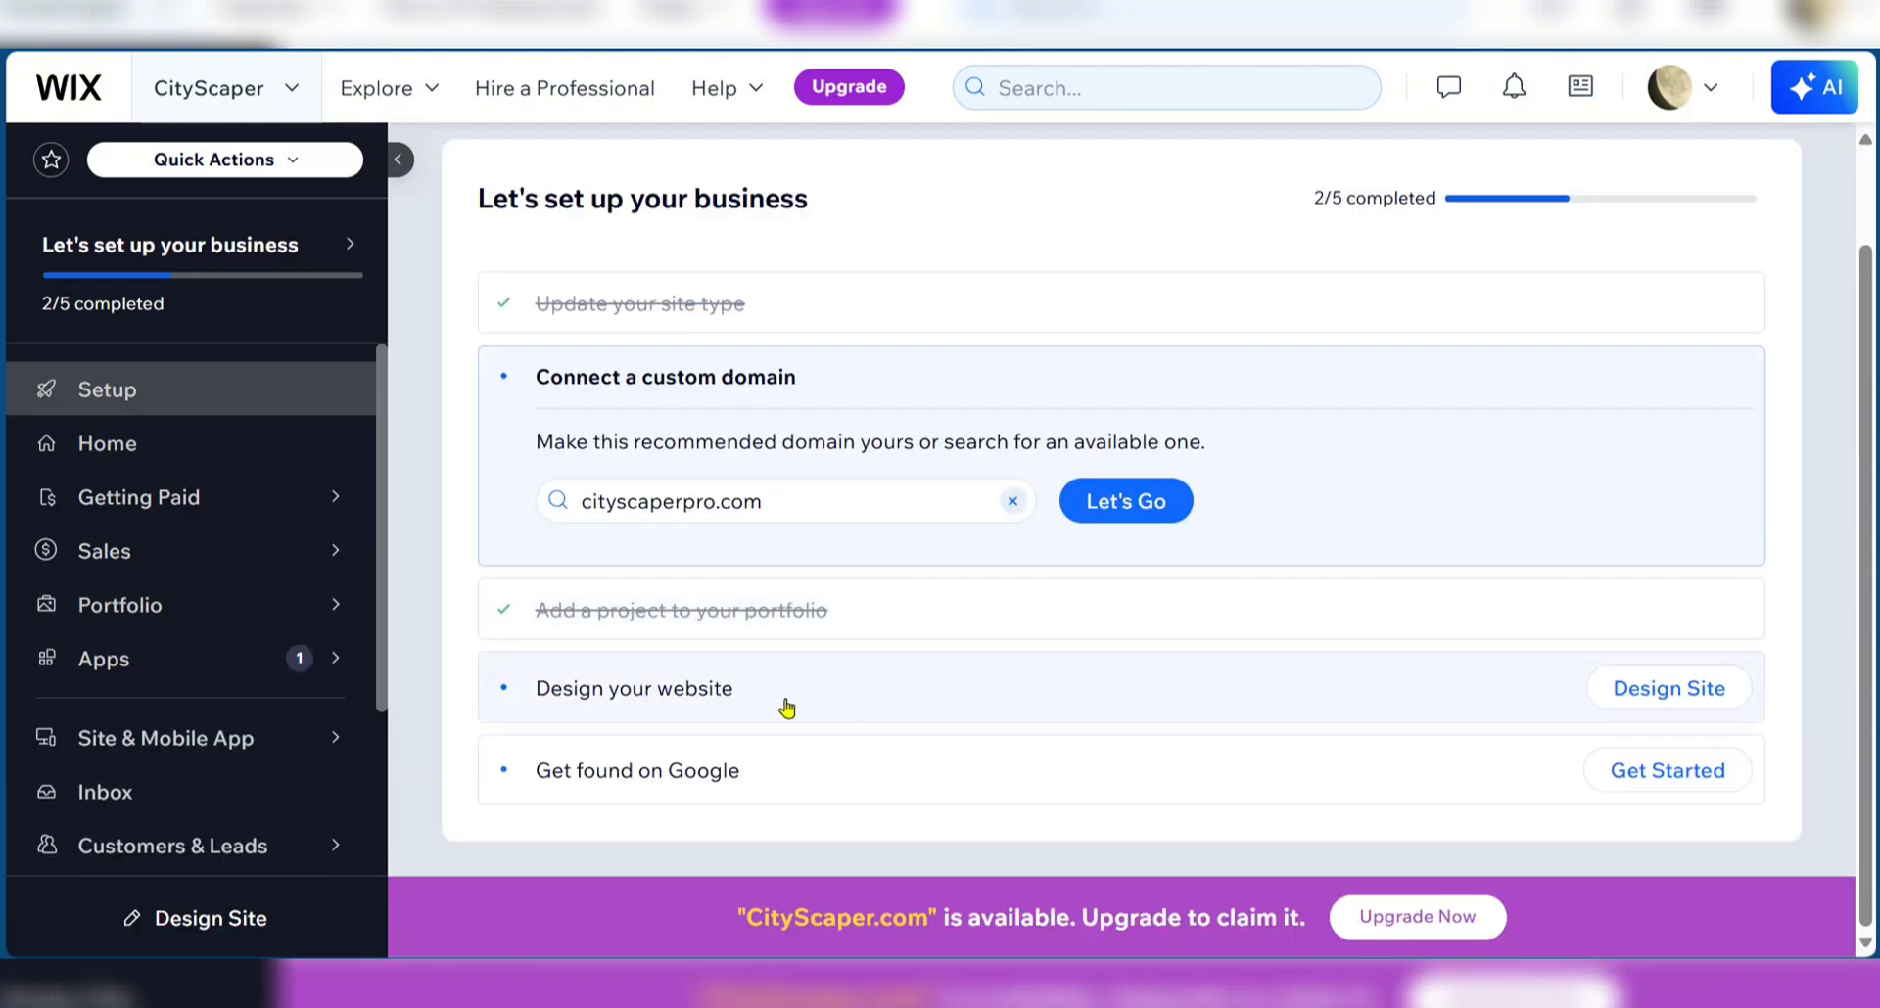
{"action": "left_click", "coordinate": [1647, 691]}
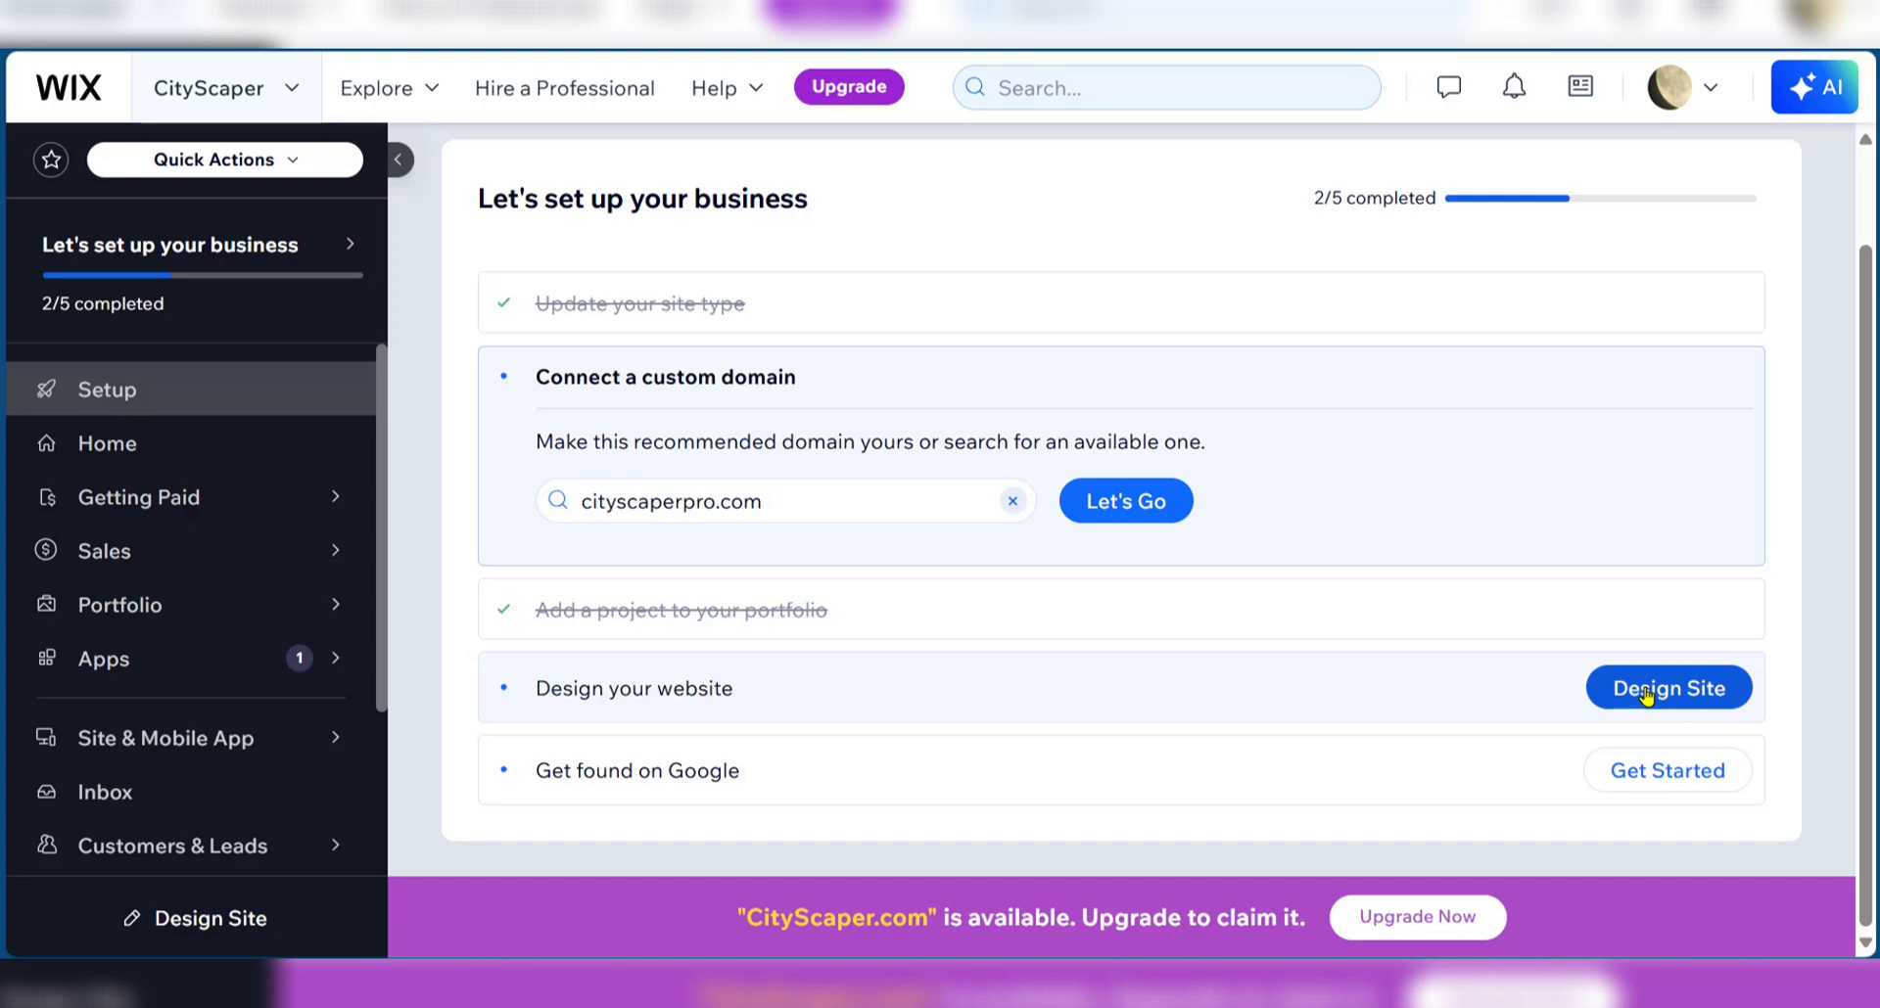
{"action": "left_click", "coordinate": [1647, 690]}
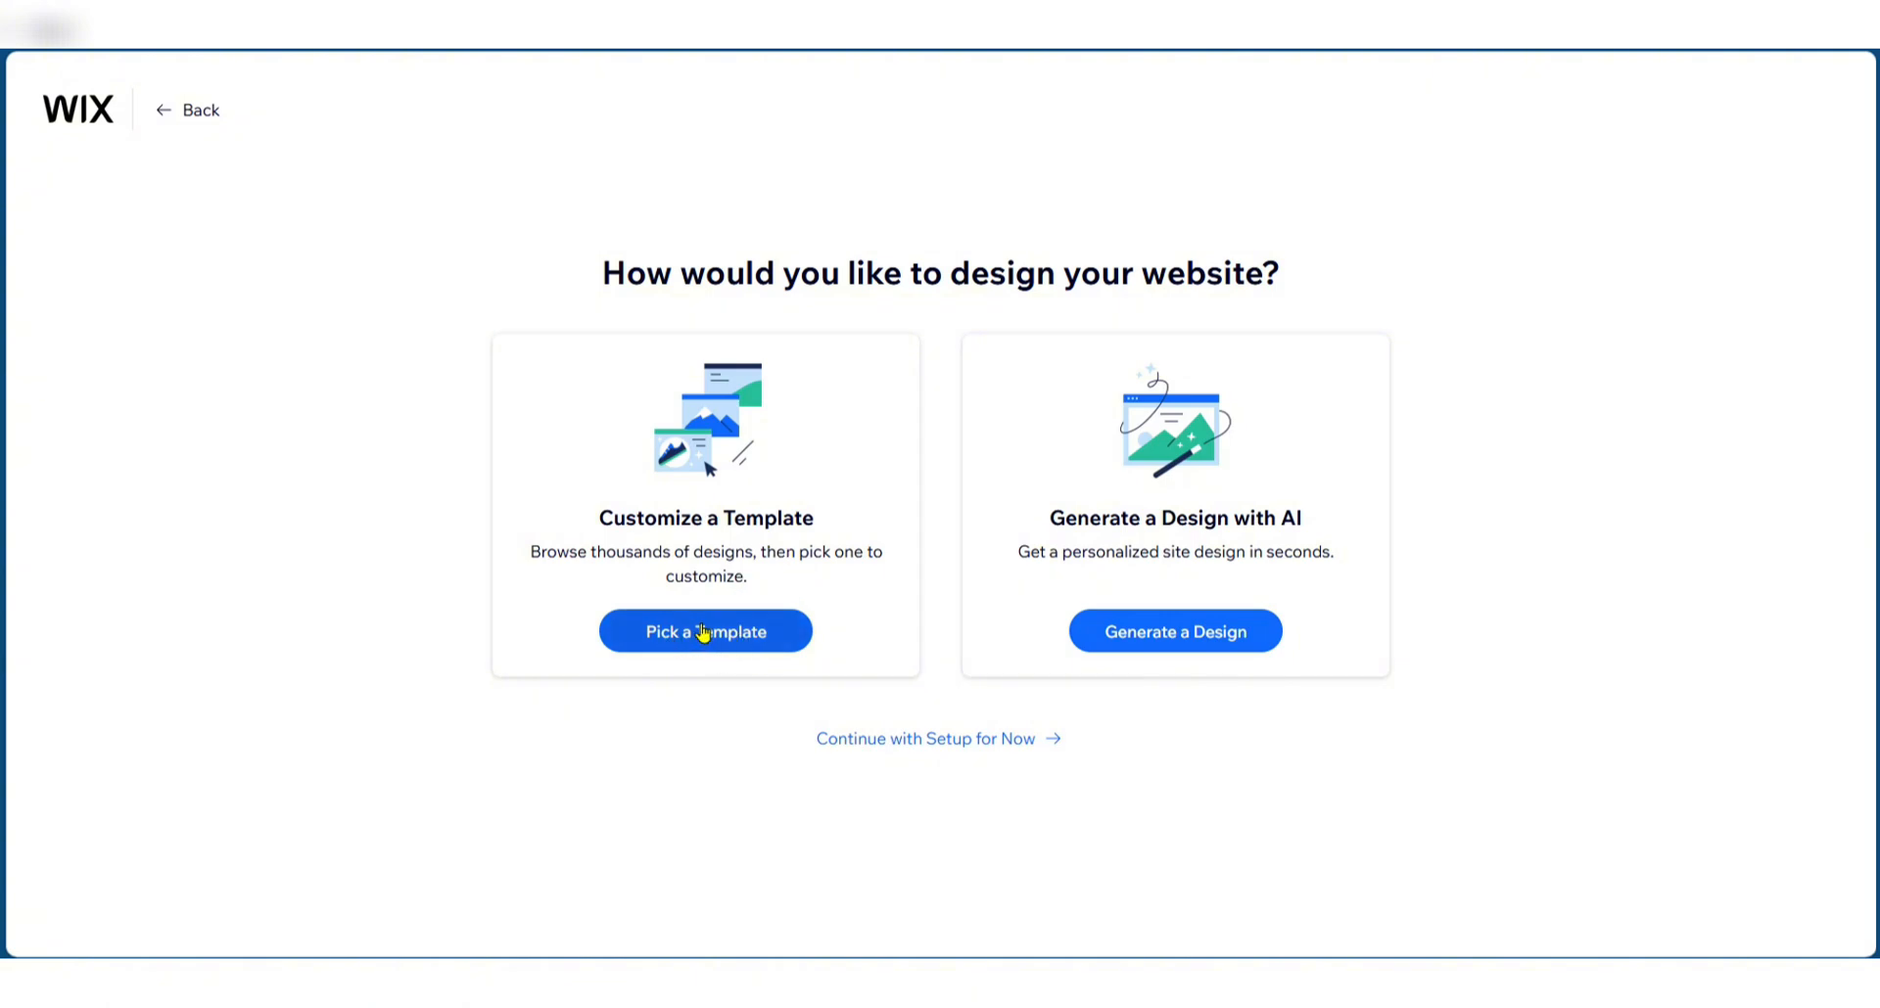
{"action": "left_click", "coordinate": [669, 642]}
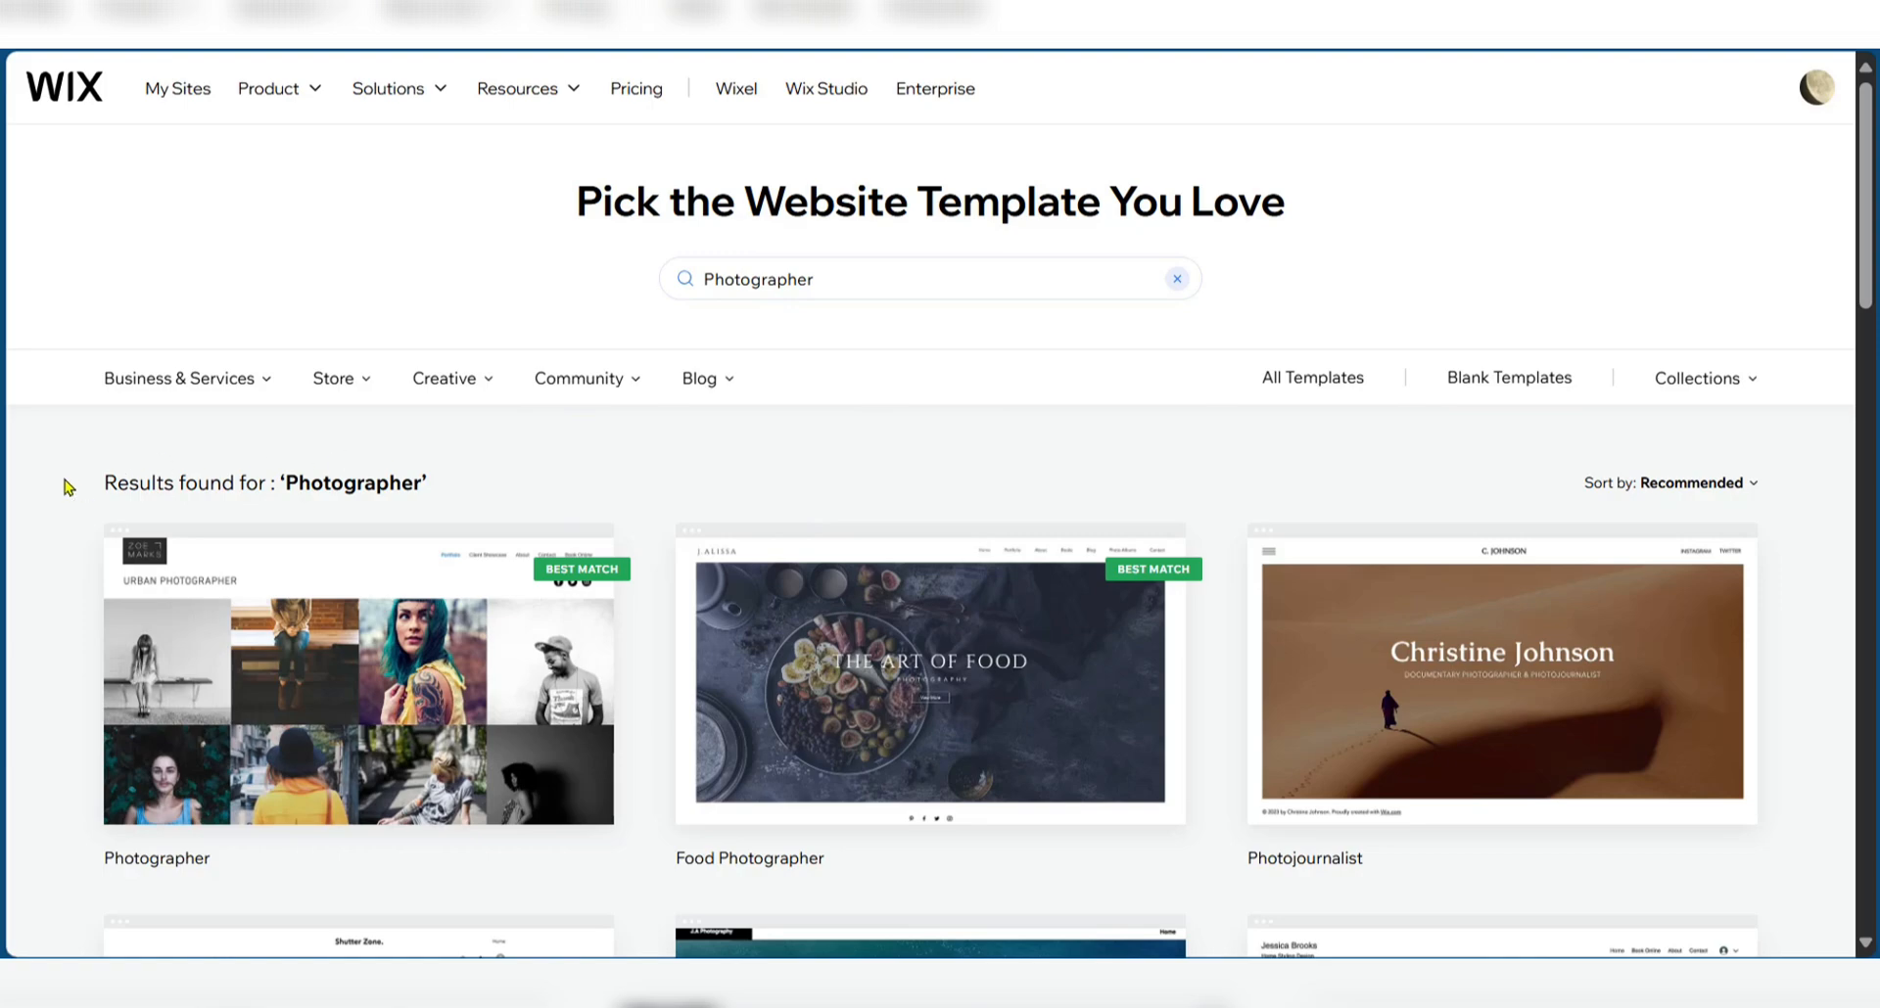
- Choose the best-match Photographer template from the template results and open it for editing
{"action": "scroll", "coordinate": [68, 486], "scroll_direction": "down", "scroll_amount": 4}
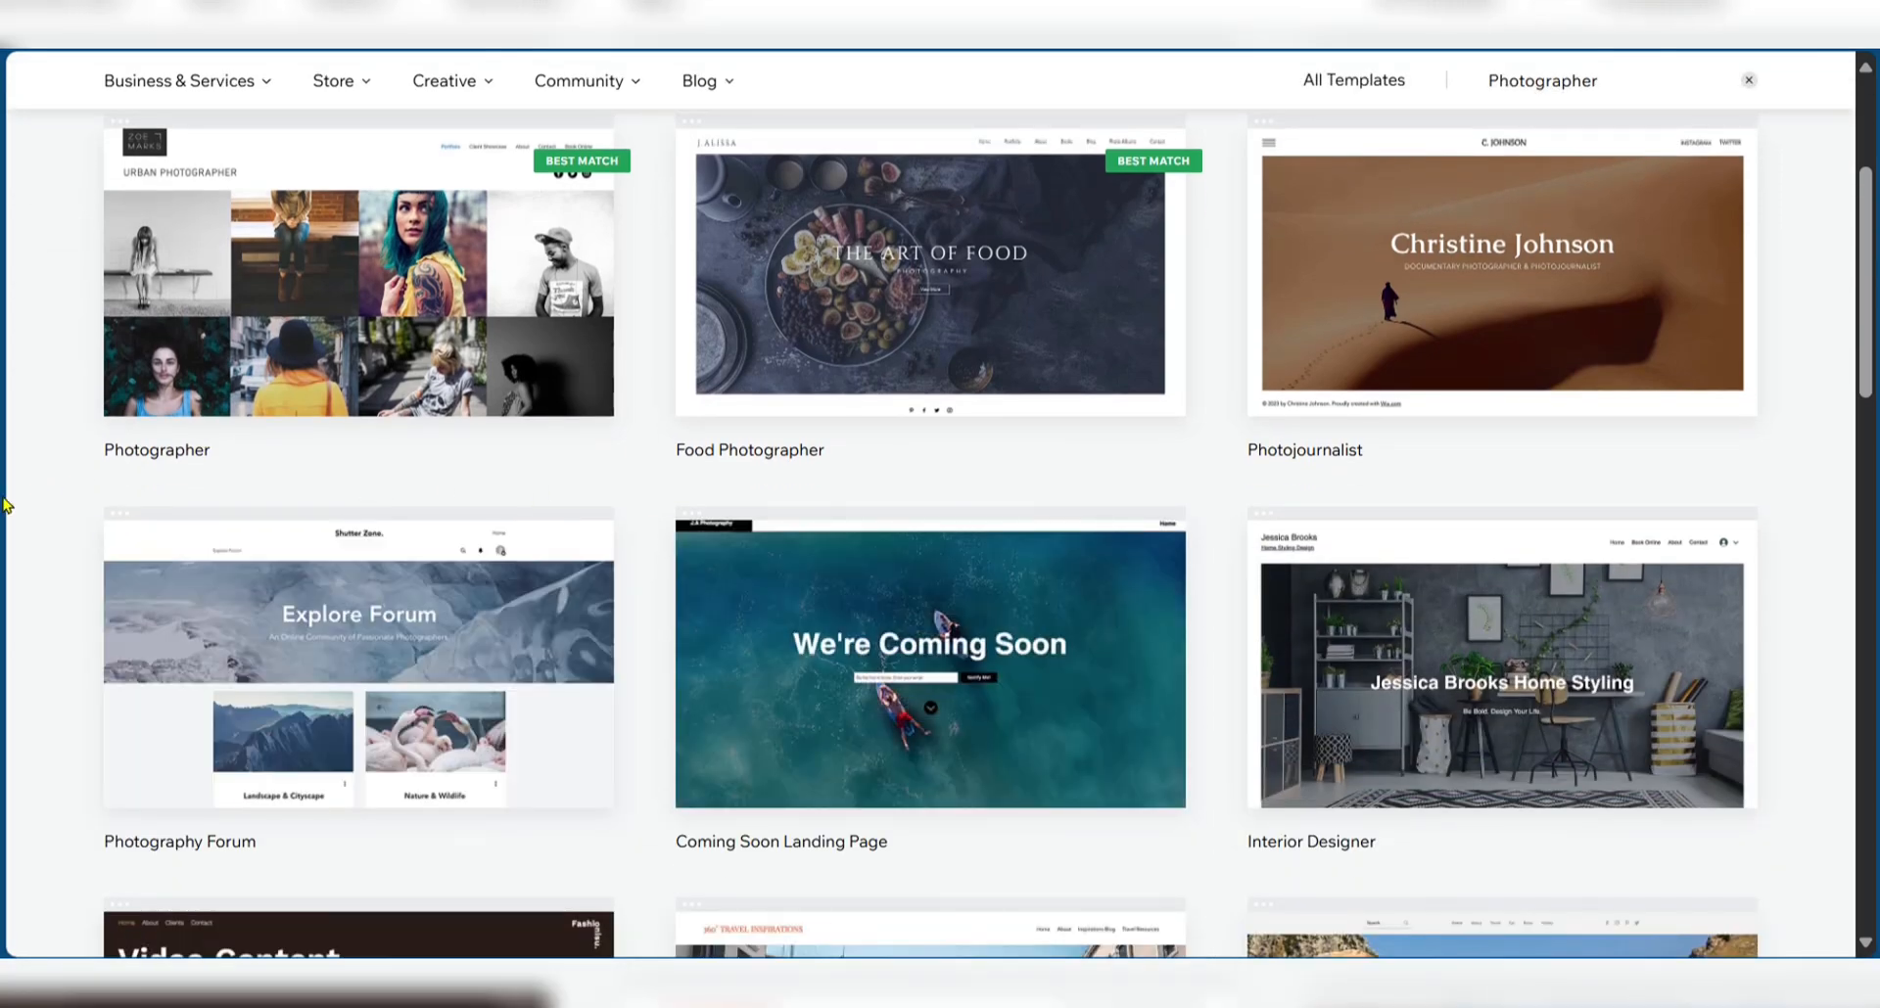
{"action": "scroll", "coordinate": [62, 504], "scroll_direction": "up", "scroll_amount": 4}
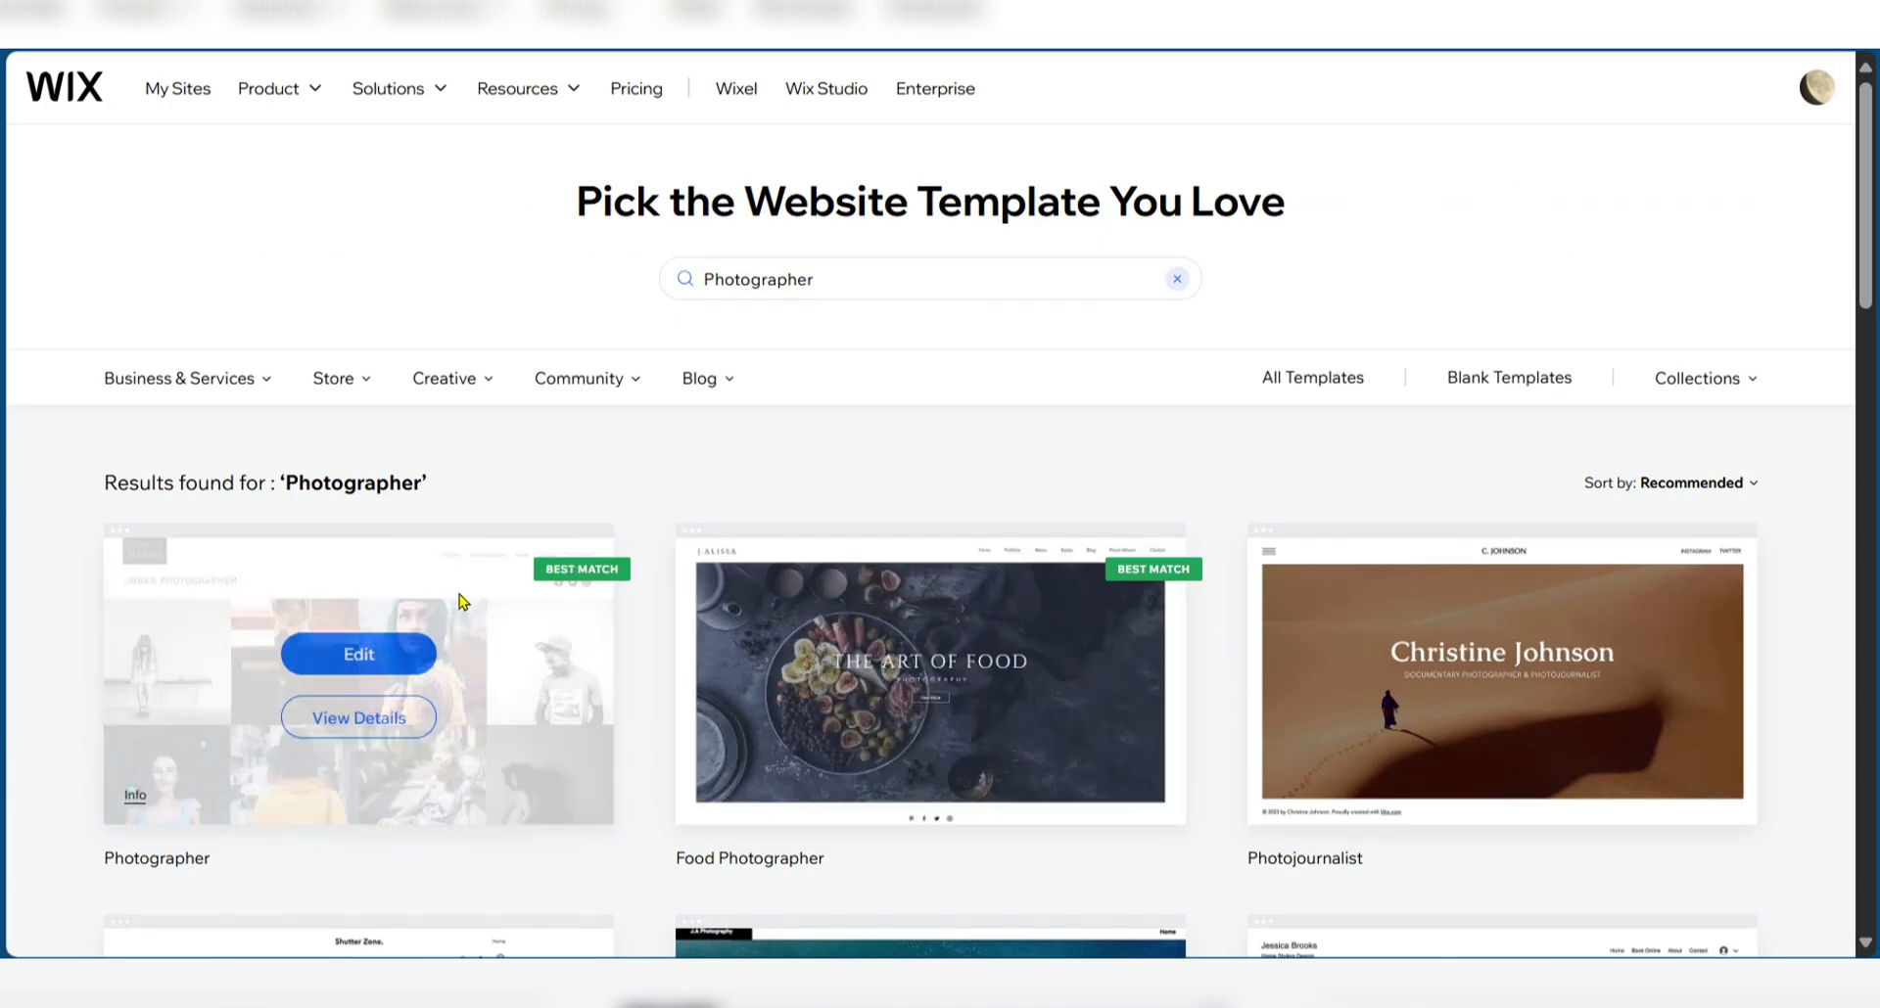
{"action": "mouse_move", "coordinate": [921, 719]}
{"action": "mouse_move", "coordinate": [470, 769]}
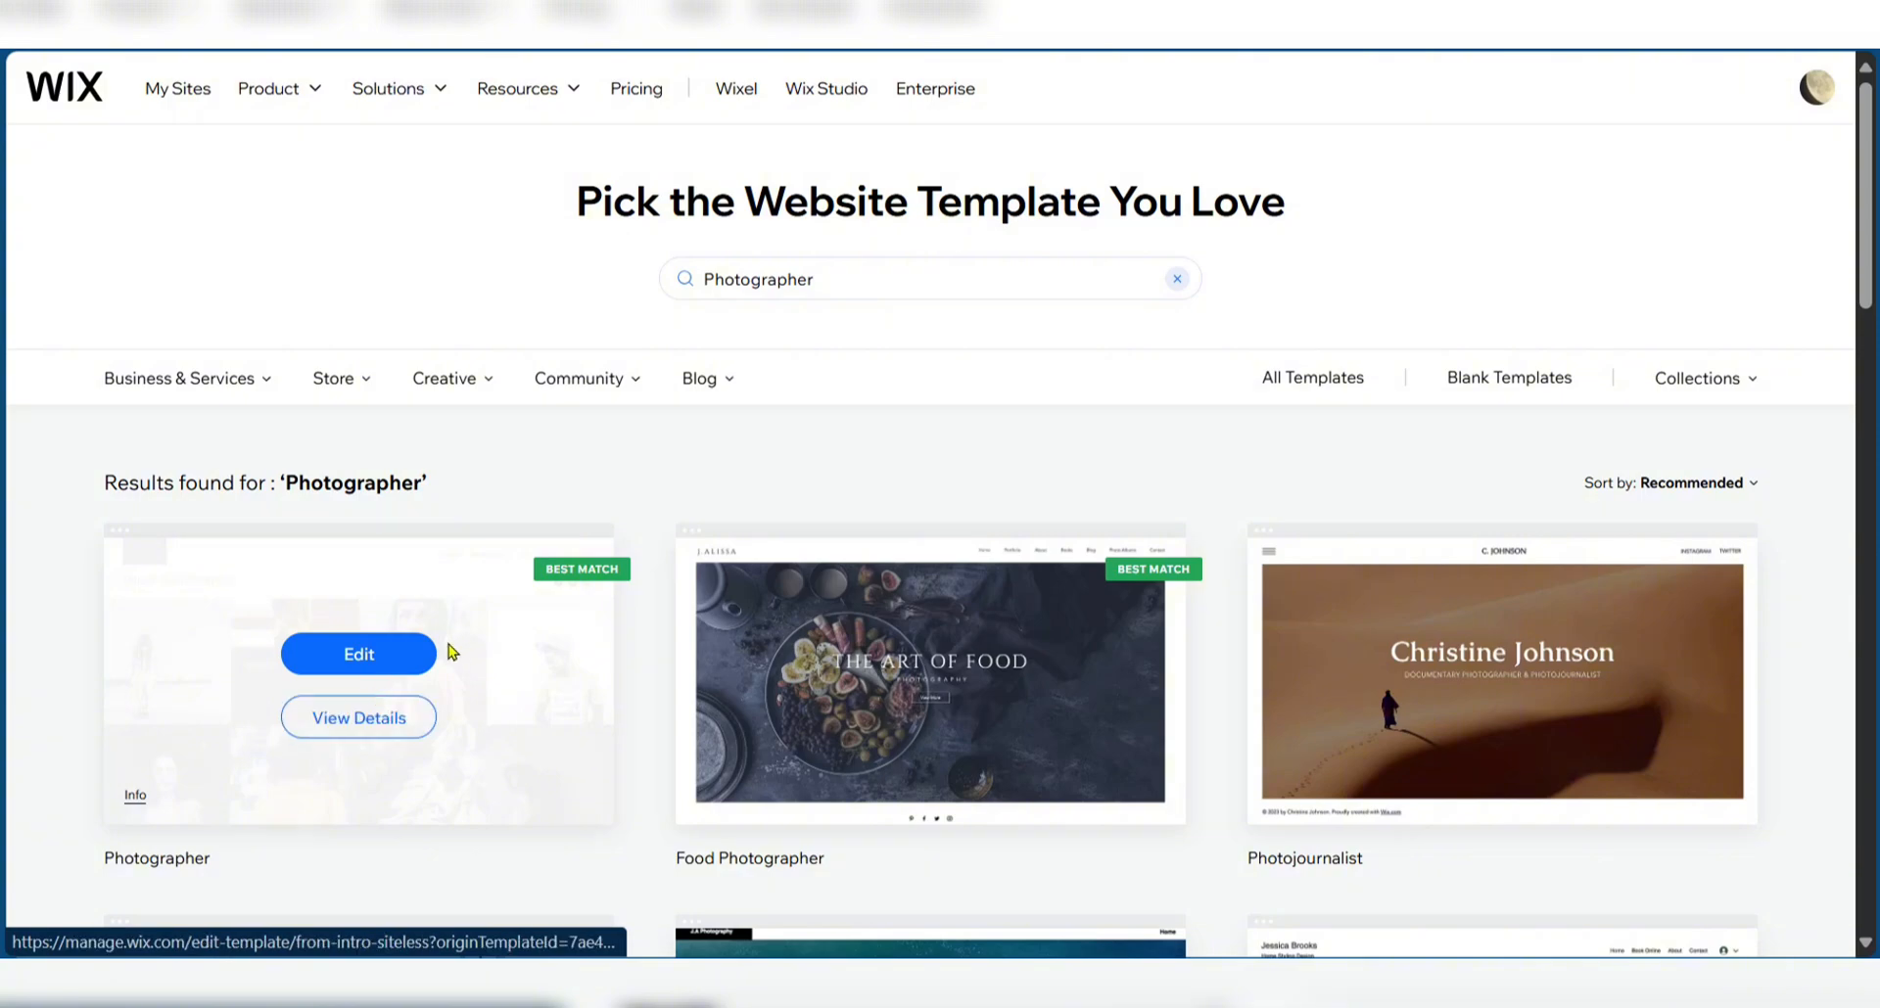
{"action": "left_click", "coordinate": [381, 648]}
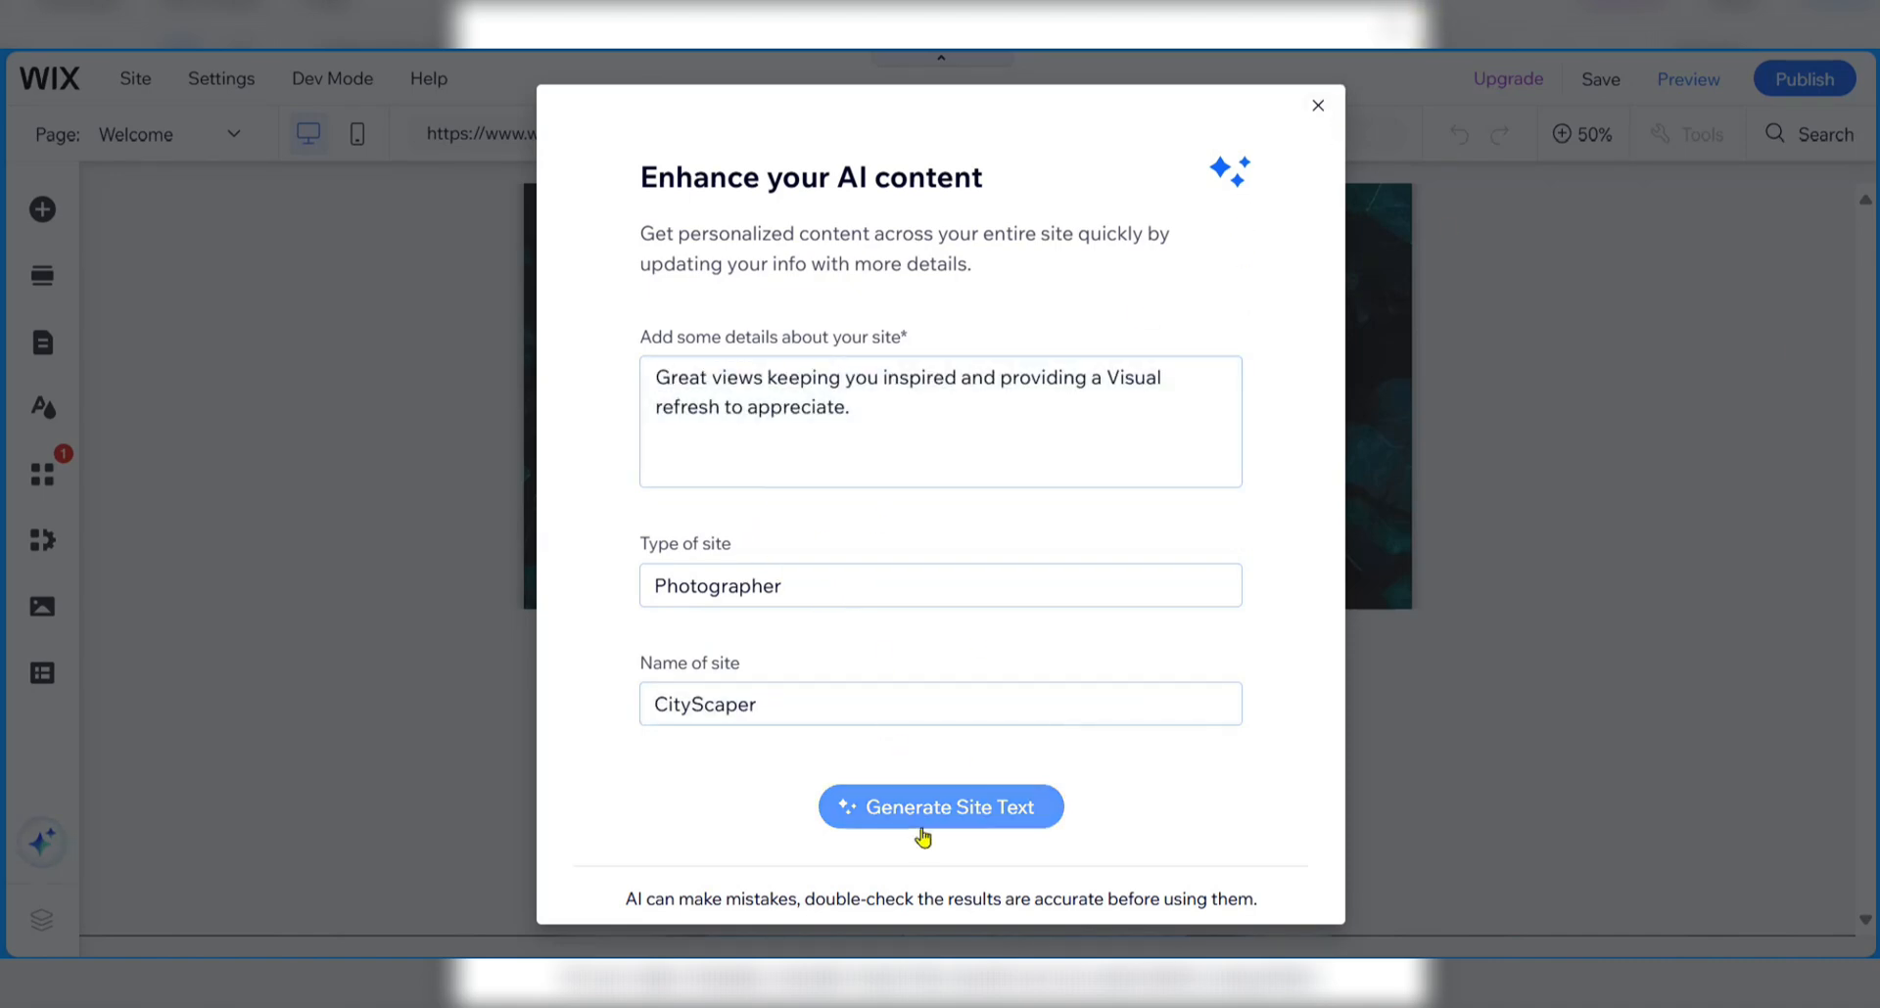
- Generate the AI site text for the Photographer site CityScaper and dismiss the editor's introductory tool overview
{"action": "left_click", "coordinate": [897, 822]}
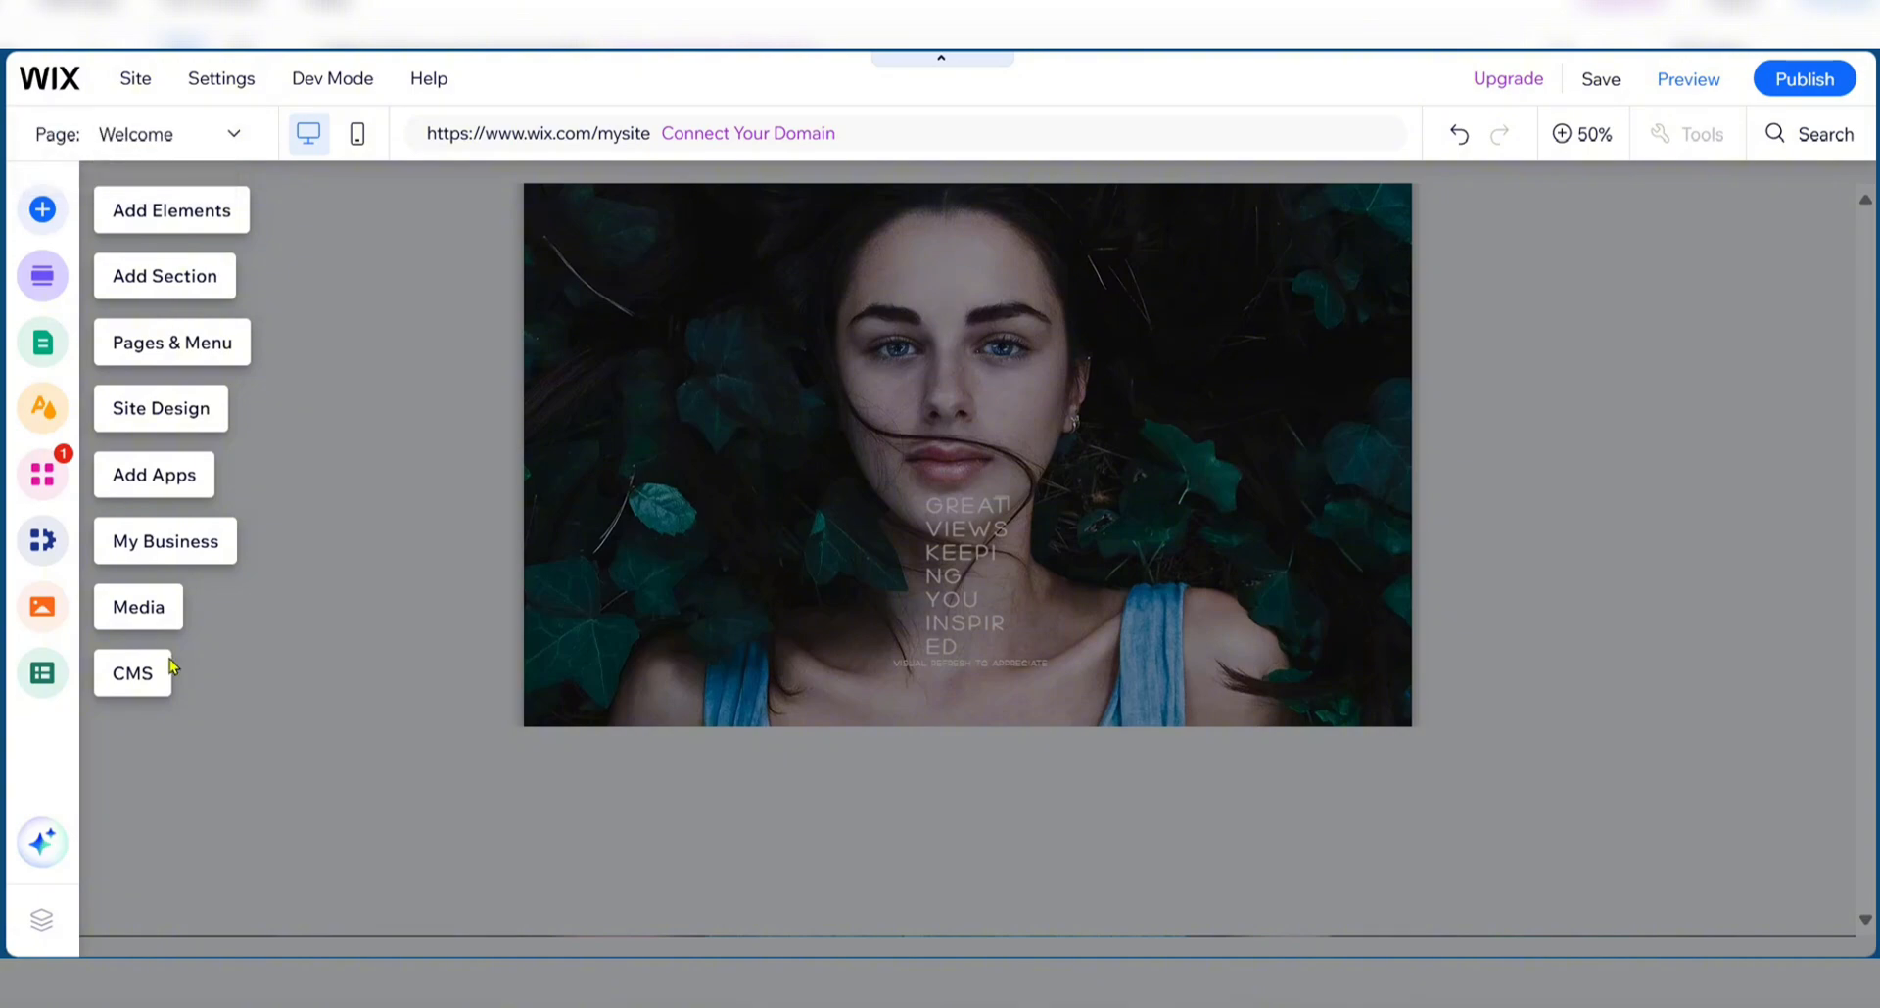
{"action": "left_click", "coordinate": [323, 466]}
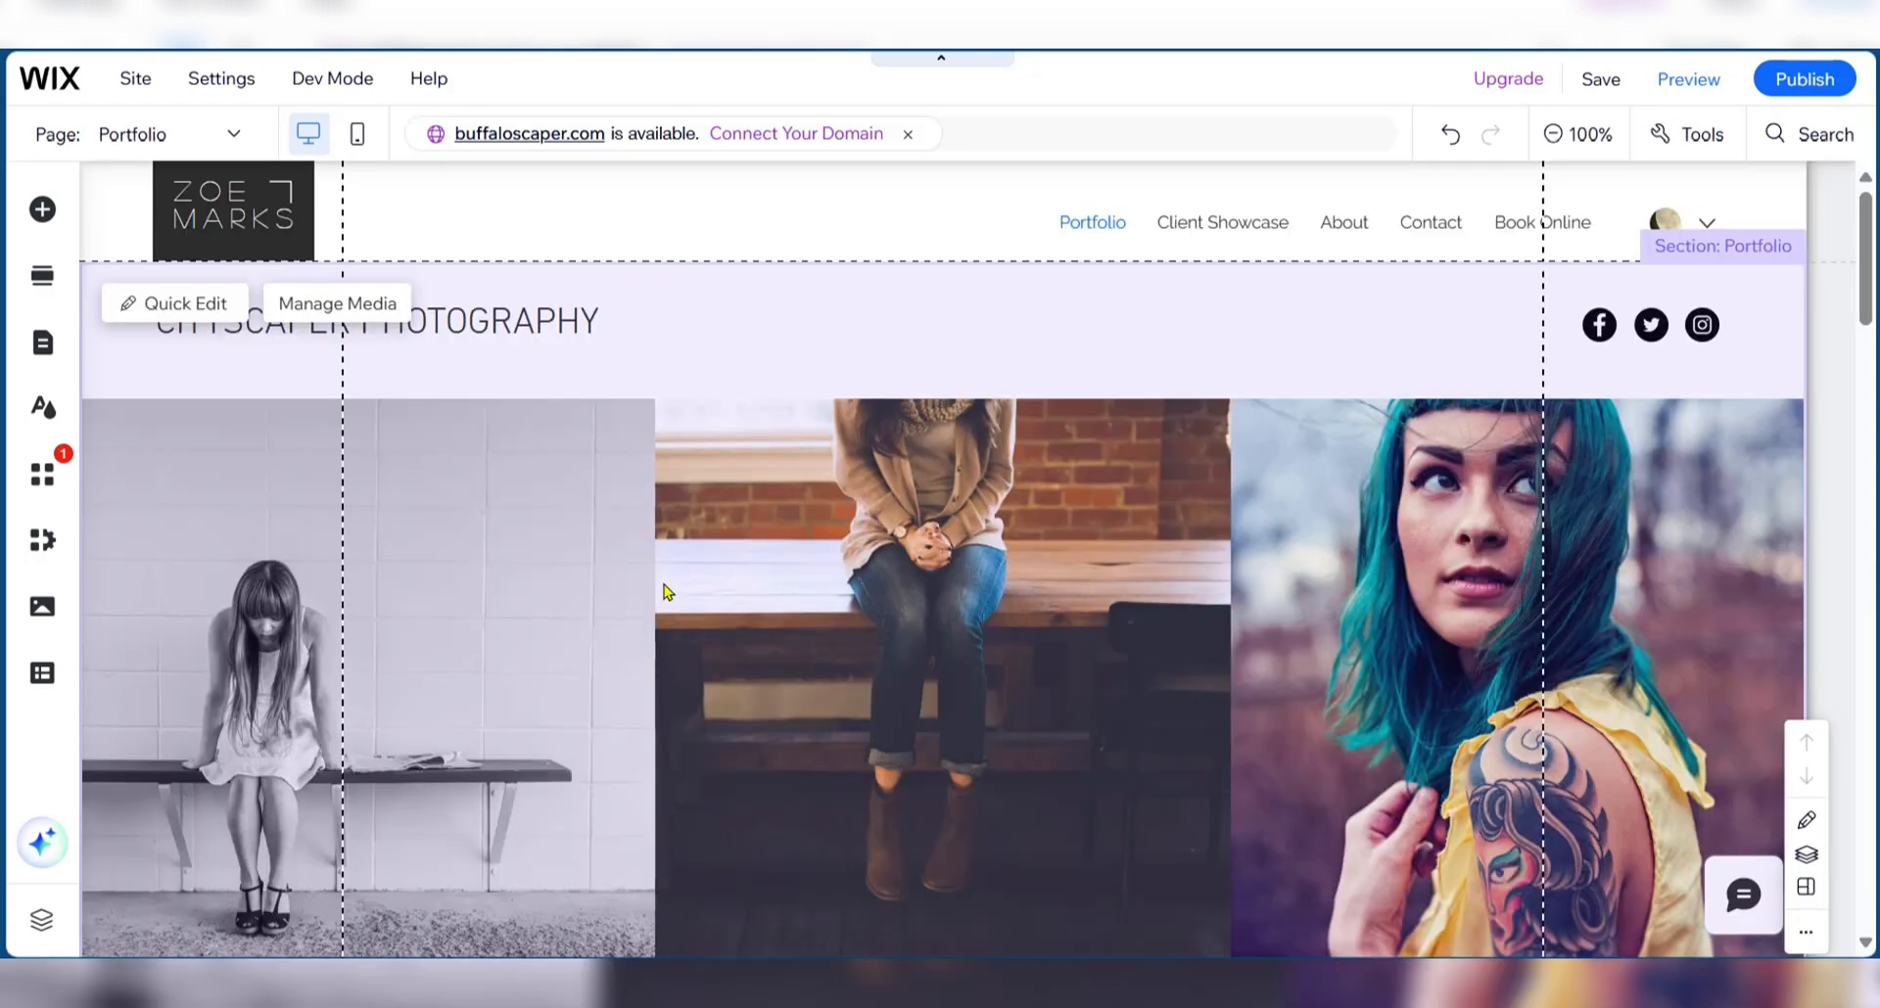
{"action": "scroll", "coordinate": [663, 591], "scroll_direction": "down", "scroll_amount": 2}
{"action": "scroll", "coordinate": [643, 614], "scroll_direction": "up", "scroll_amount": 3}
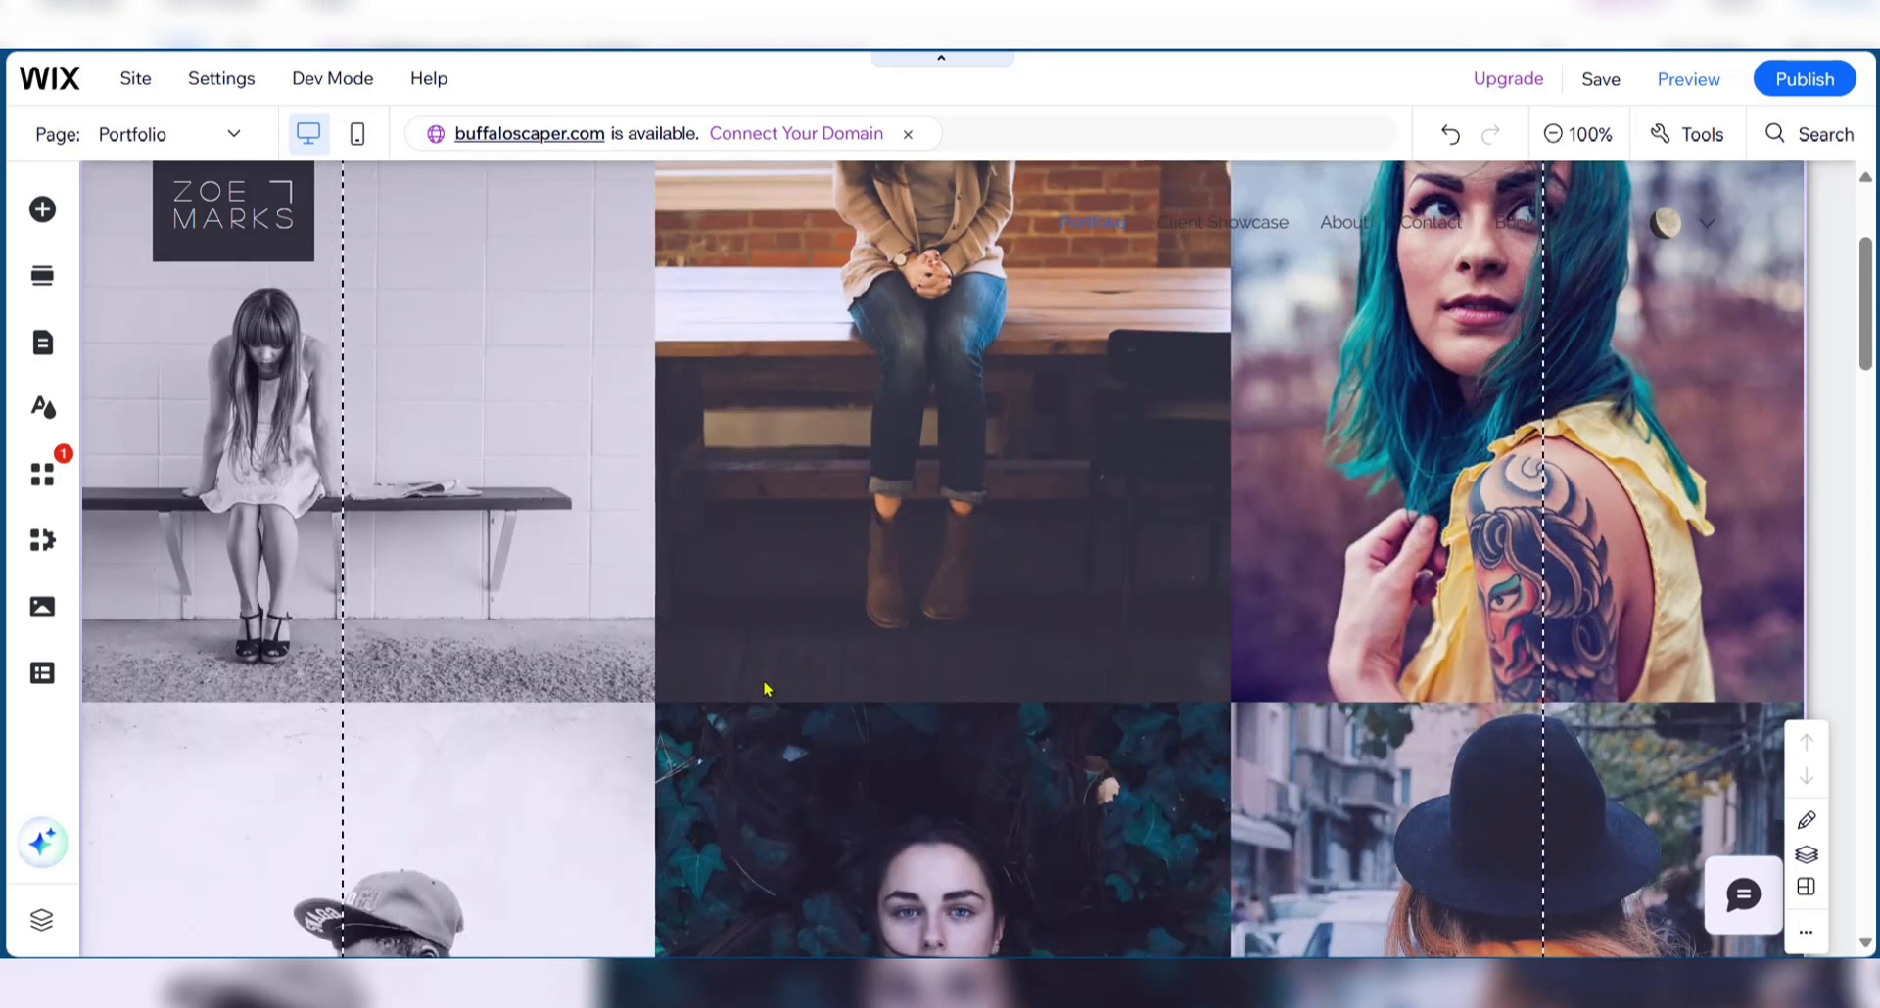
- Look through the photo grid on the Portfolio page from start to end
{"action": "scroll", "coordinate": [764, 684], "scroll_direction": "down", "scroll_amount": 10}
{"action": "scroll", "coordinate": [764, 684], "scroll_direction": "up", "scroll_amount": 5}
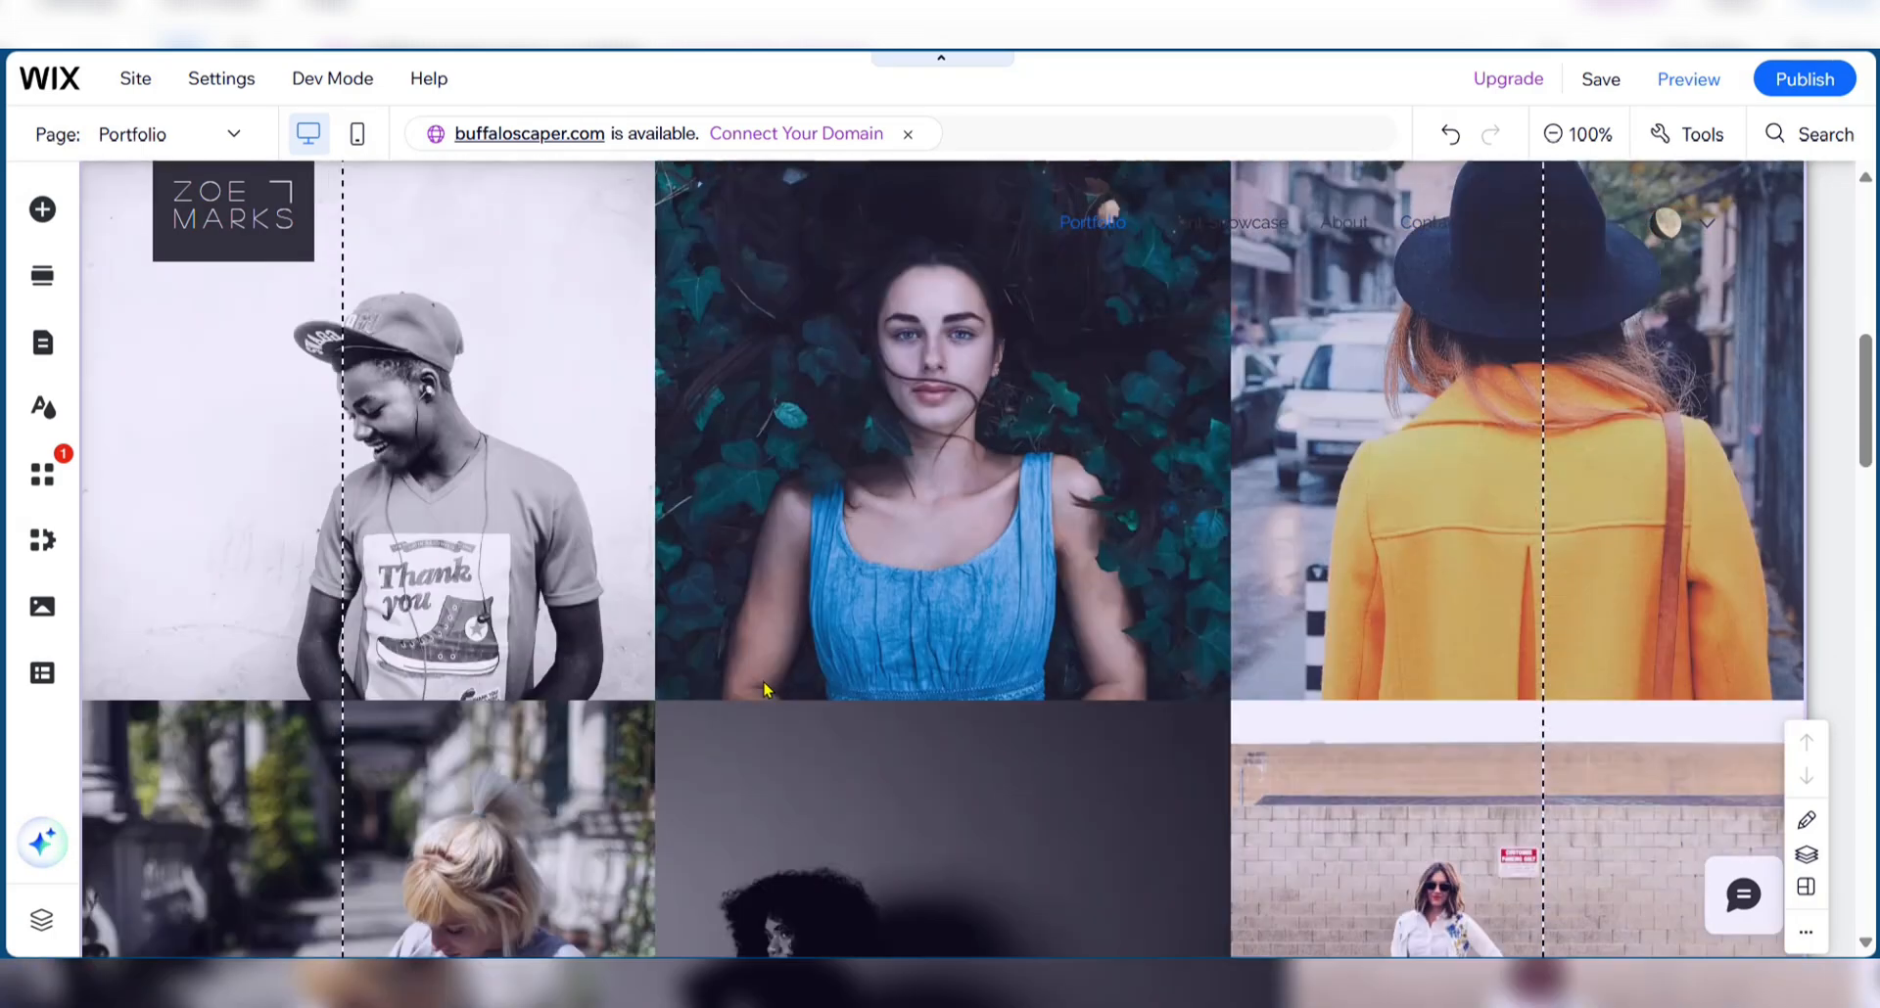
{"action": "scroll", "coordinate": [796, 680], "scroll_direction": "down", "scroll_amount": 10}
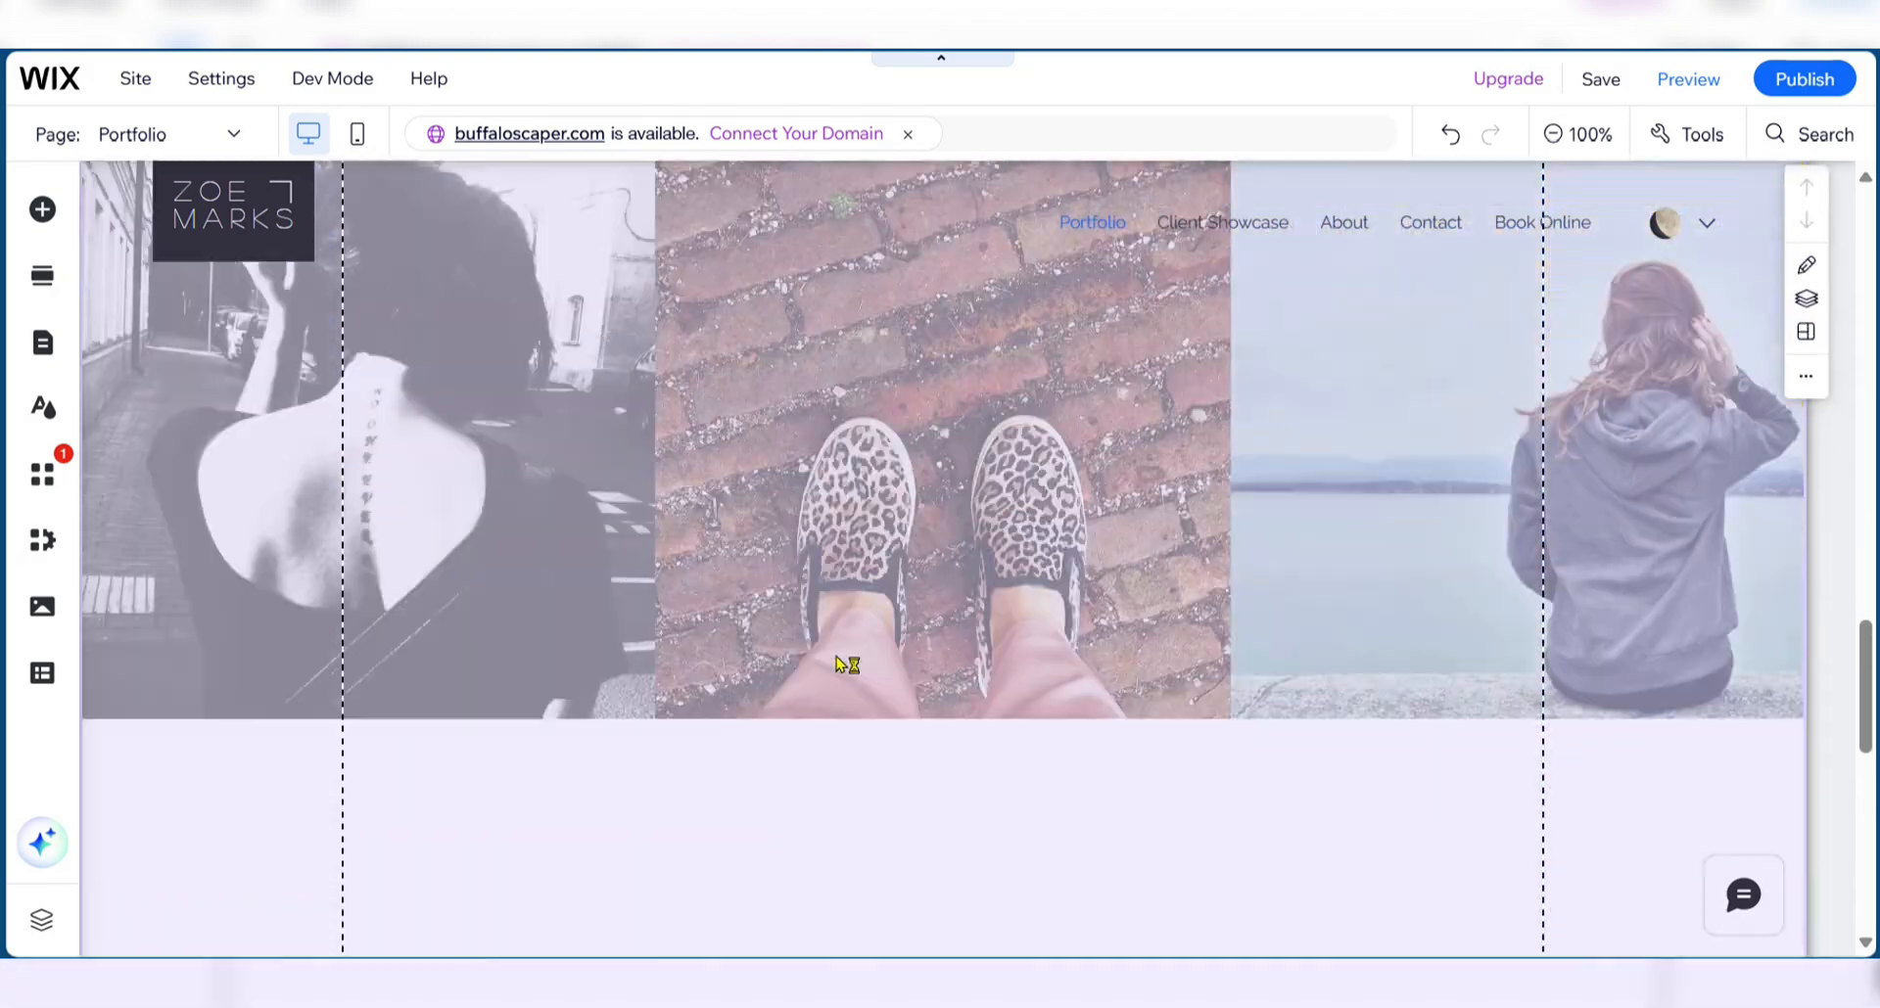
{"action": "scroll", "coordinate": [836, 657], "scroll_direction": "down", "scroll_amount": 7}
{"action": "scroll", "coordinate": [813, 648], "scroll_direction": "up", "scroll_amount": 10}
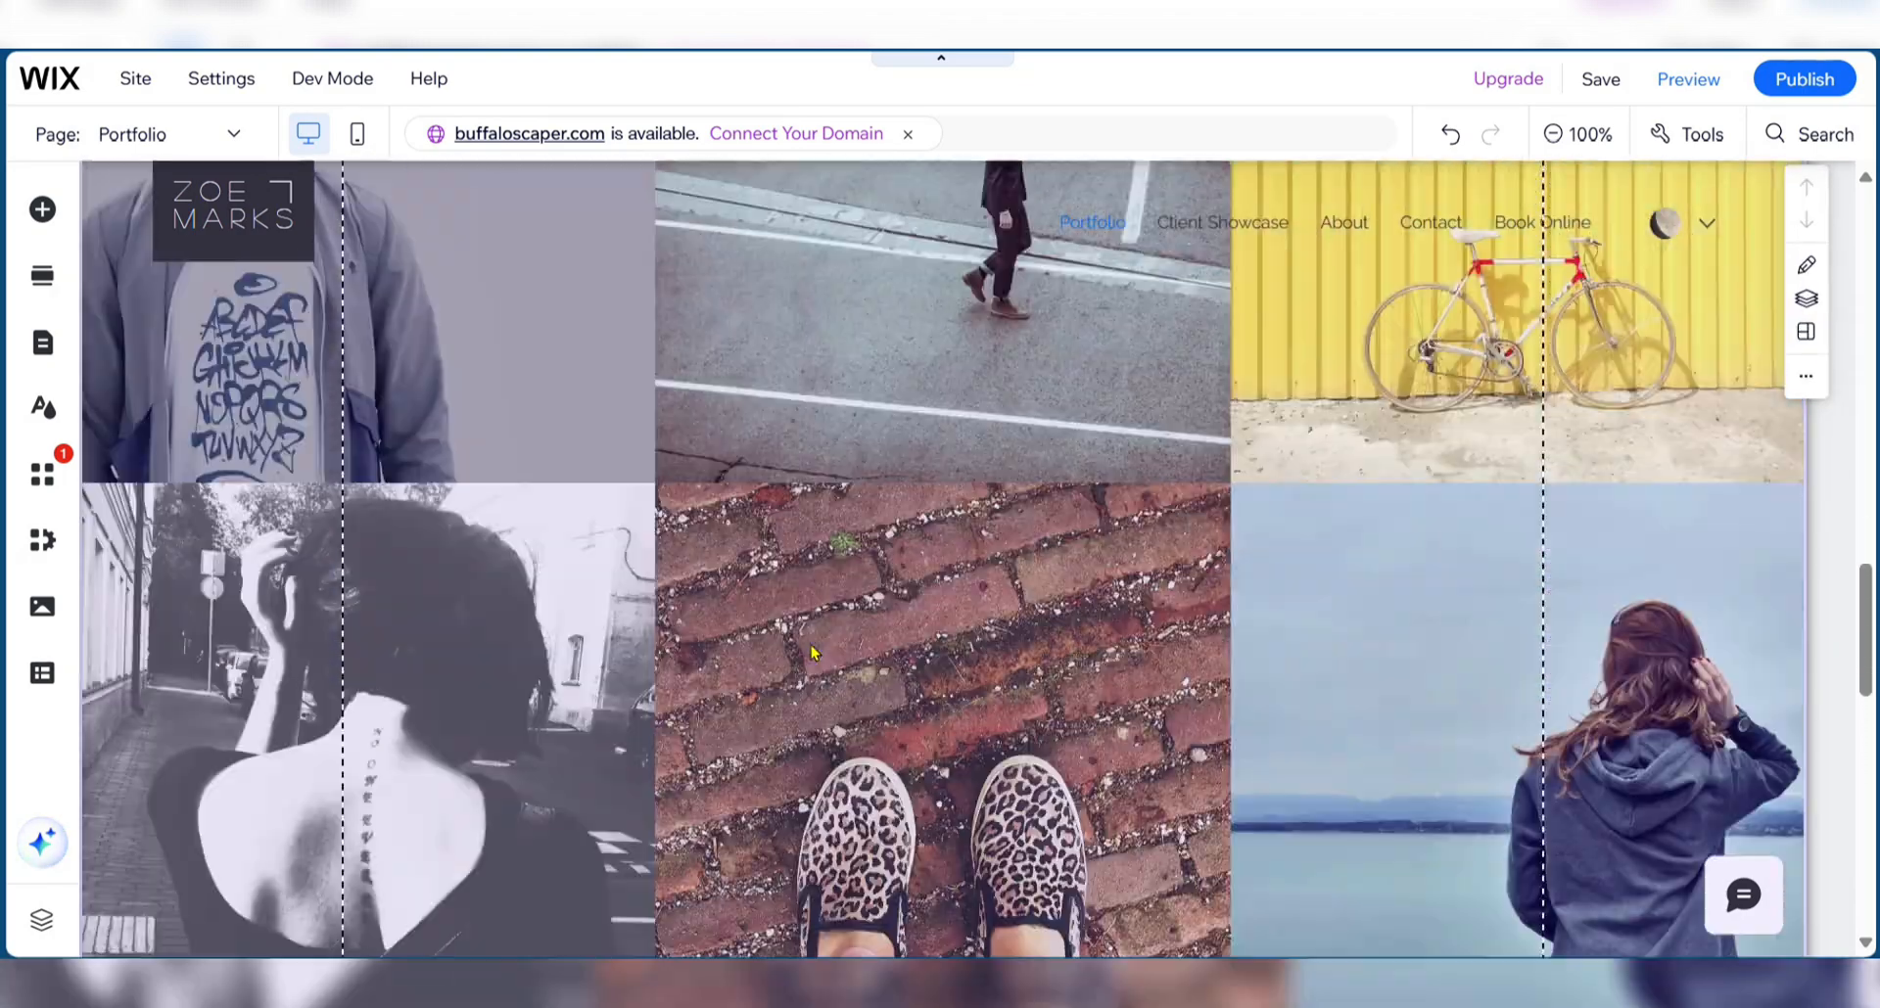
{"action": "scroll", "coordinate": [811, 644], "scroll_direction": "up", "scroll_amount": 10}
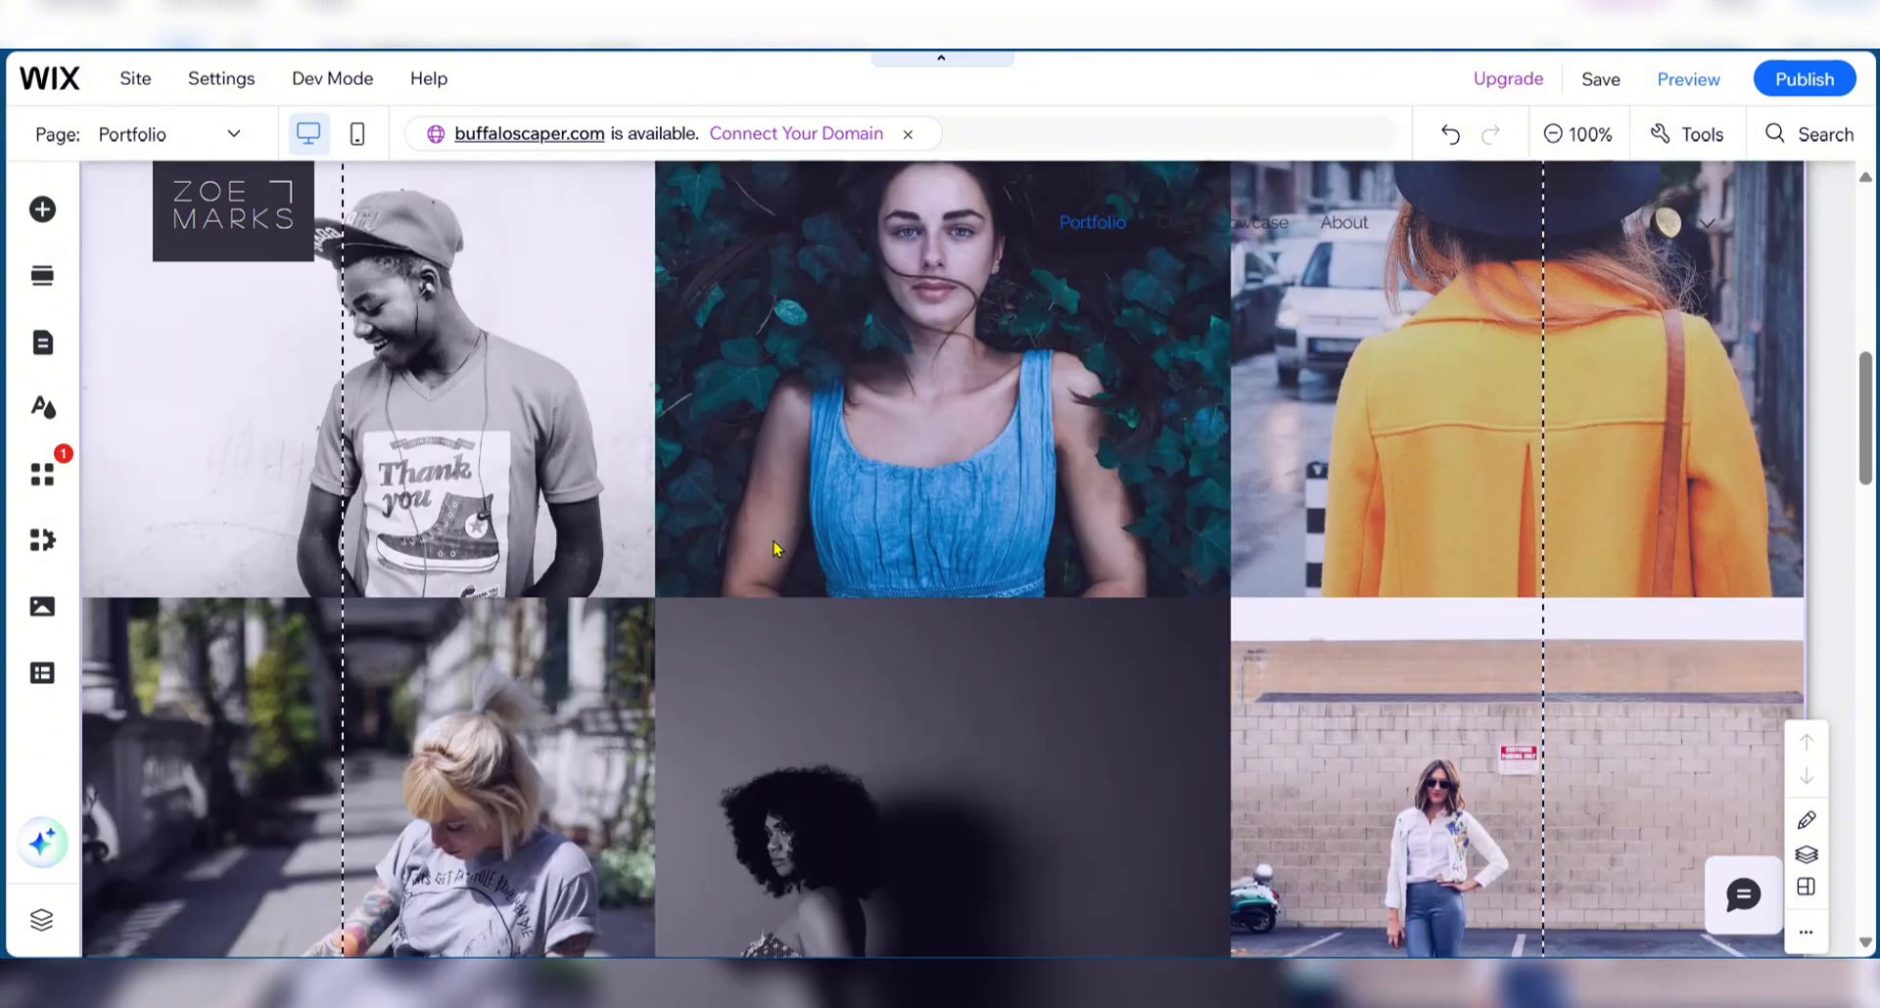
{"action": "scroll", "coordinate": [783, 577], "scroll_direction": "down", "scroll_amount": 8}
{"action": "scroll", "coordinate": [803, 611], "scroll_direction": "up", "scroll_amount": 12}
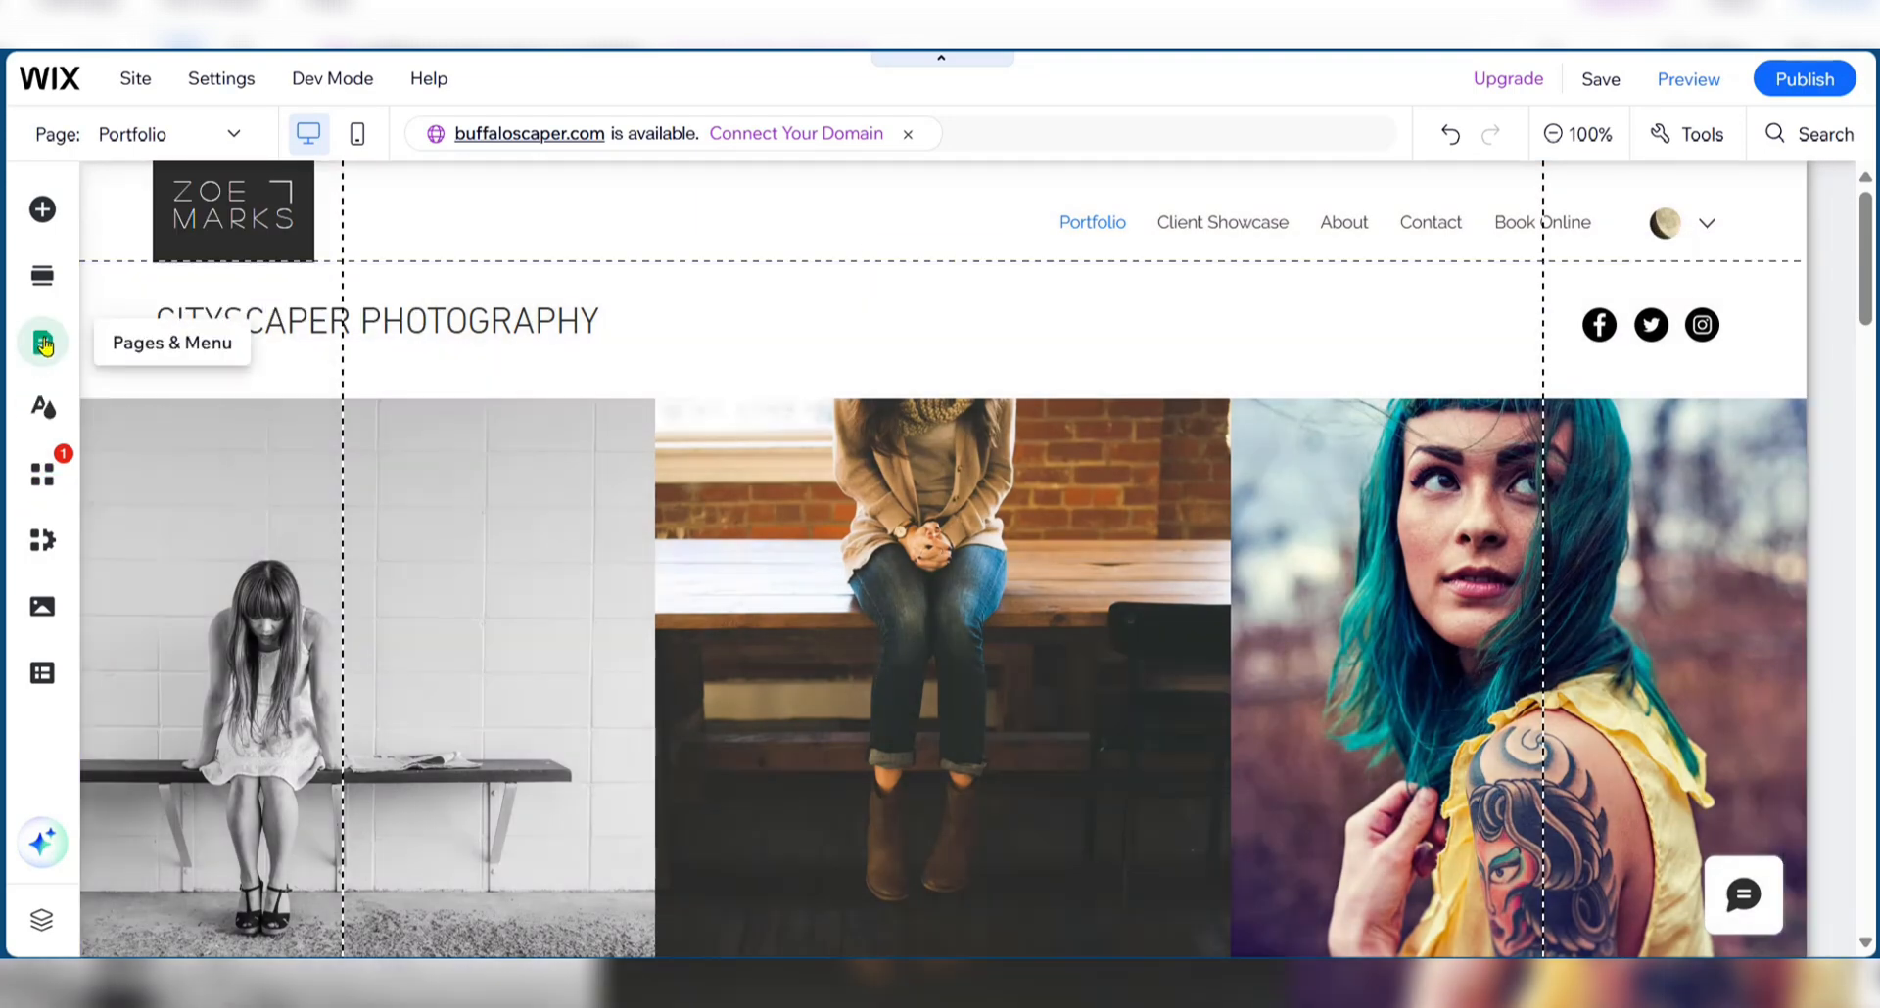
- Insert a blank section directly below the Portfolio page header and choose adding elements as its starting point
{"action": "left_click", "coordinate": [40, 279]}
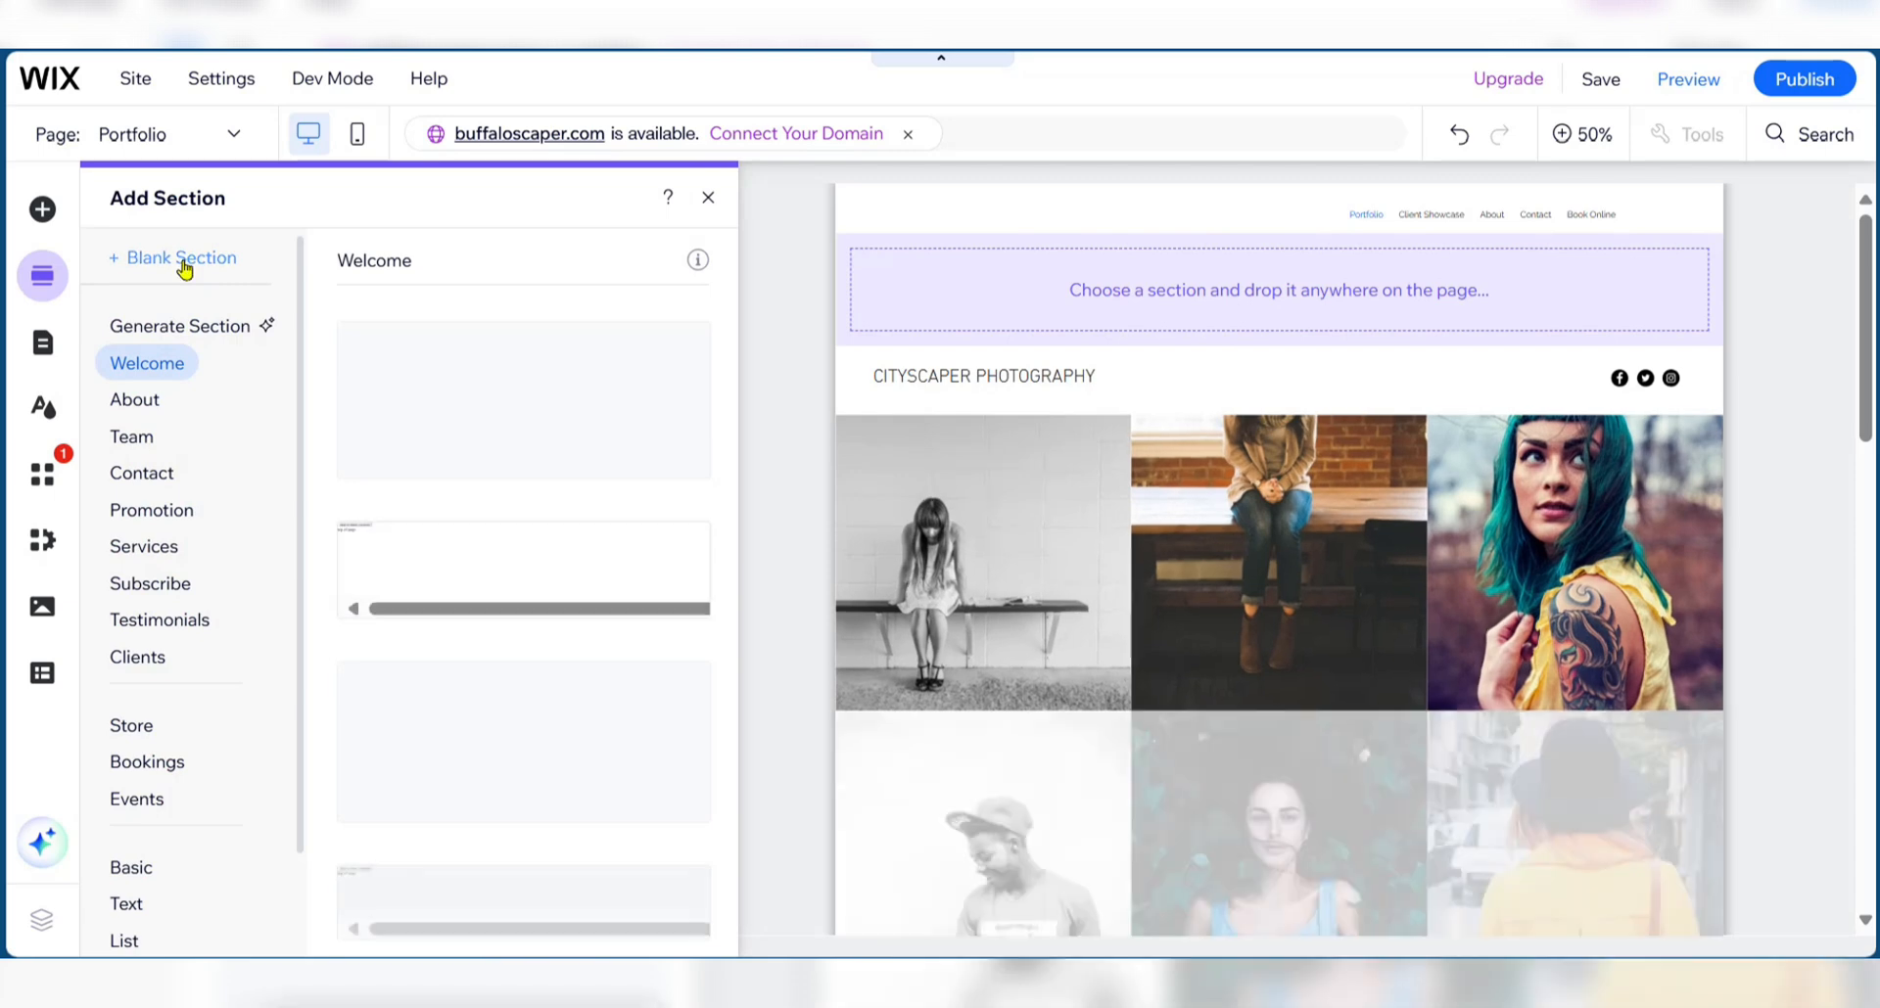
{"action": "left_click", "coordinate": [183, 258]}
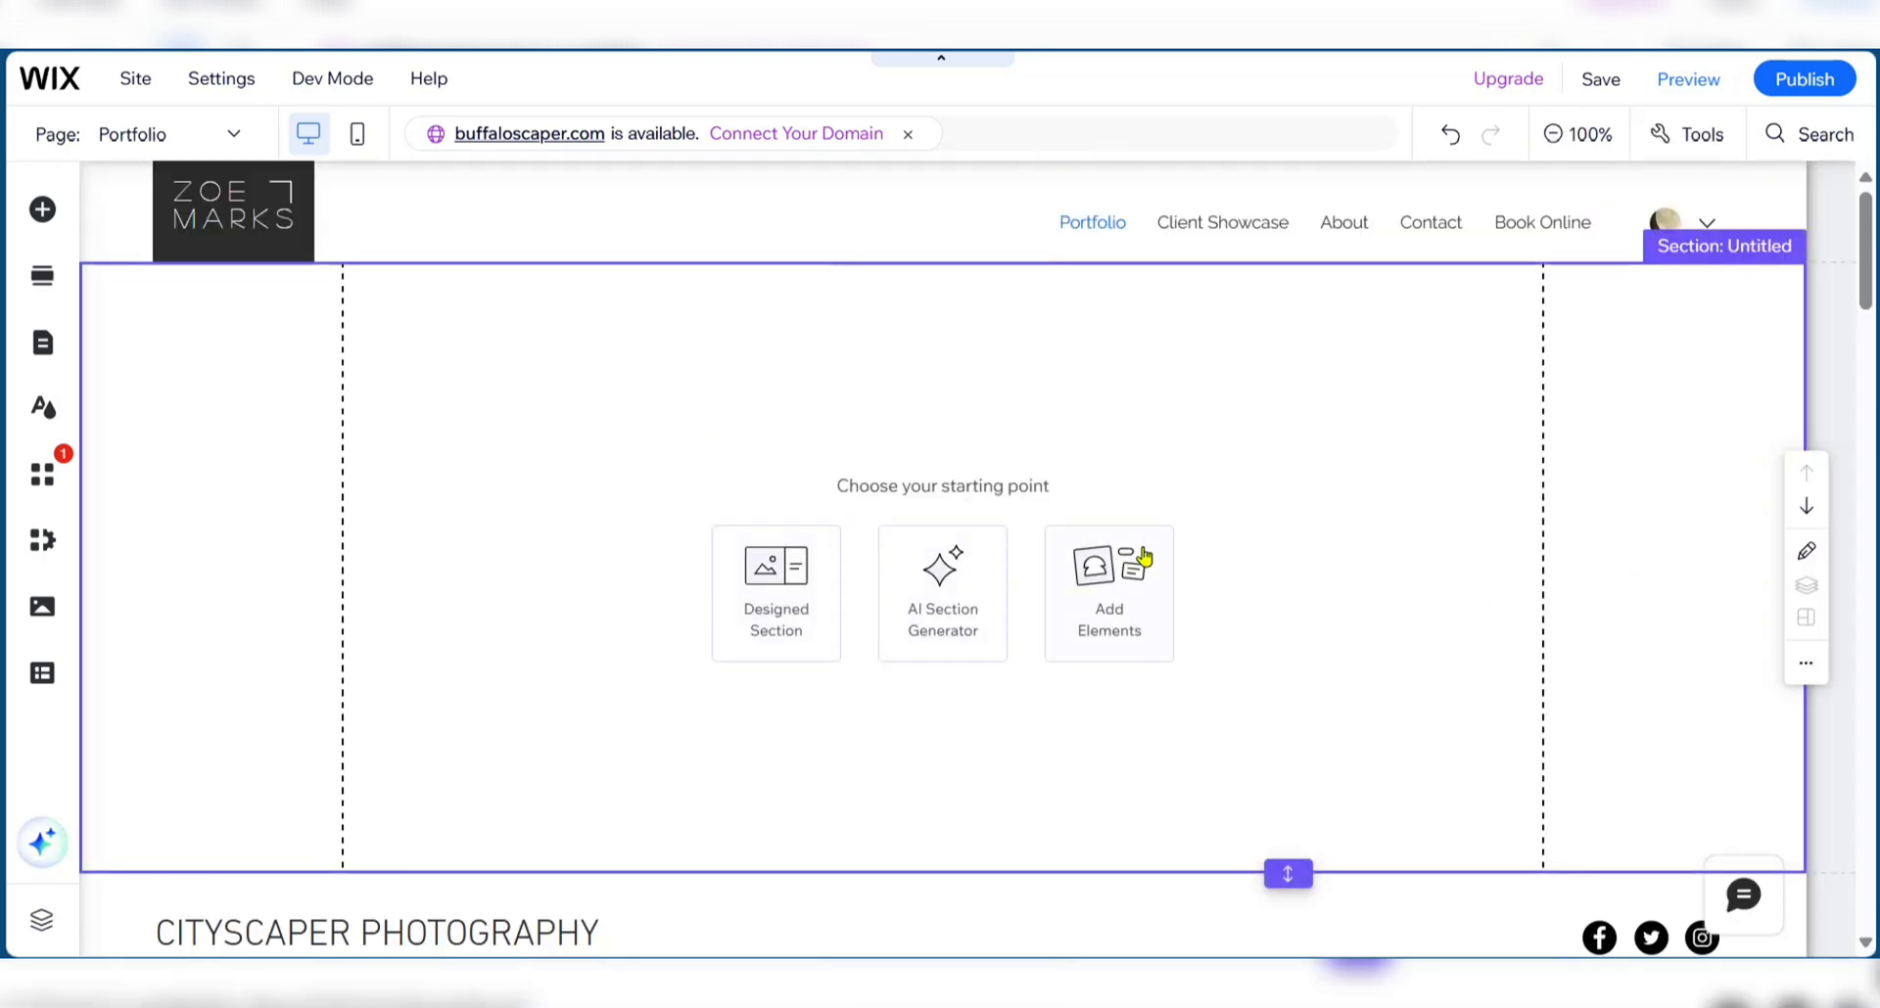
{"action": "left_click", "coordinate": [1086, 614]}
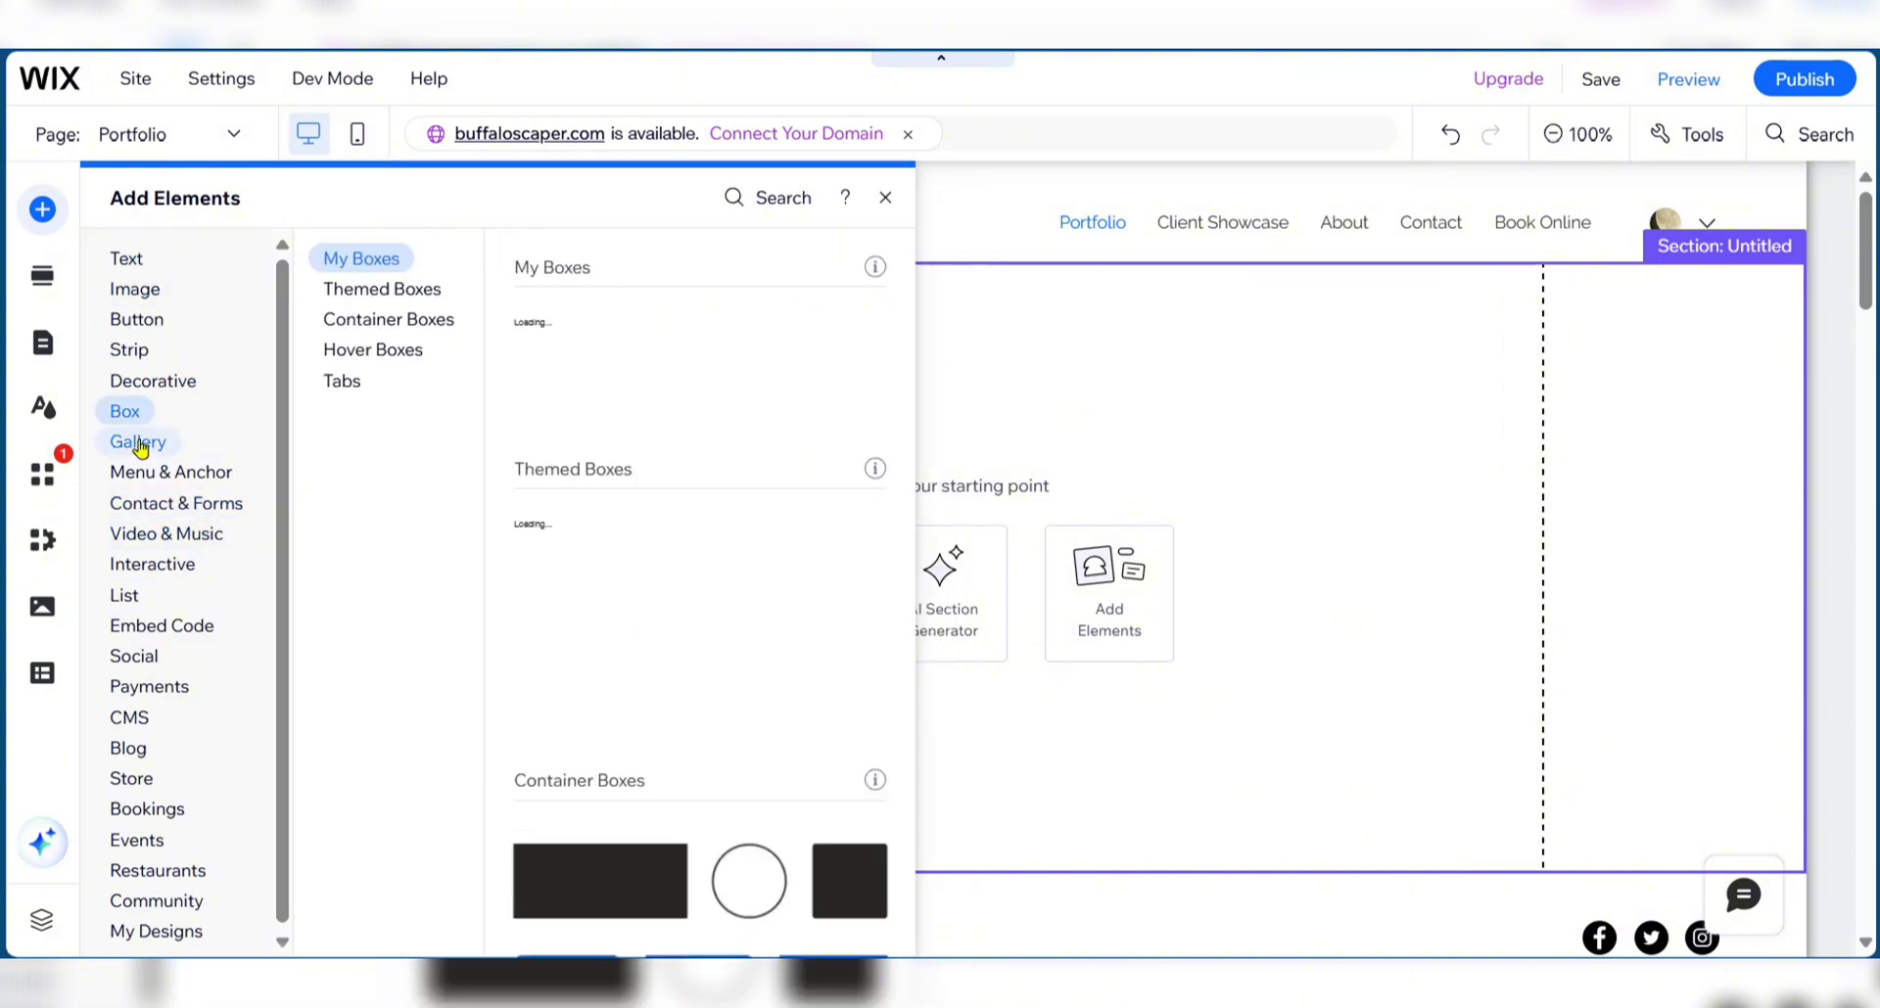
- Browse the Pro, Grid, Slider and More gallery designs for the new section
{"action": "mouse_move", "coordinate": [138, 441]}
{"action": "left_click", "coordinate": [375, 292]}
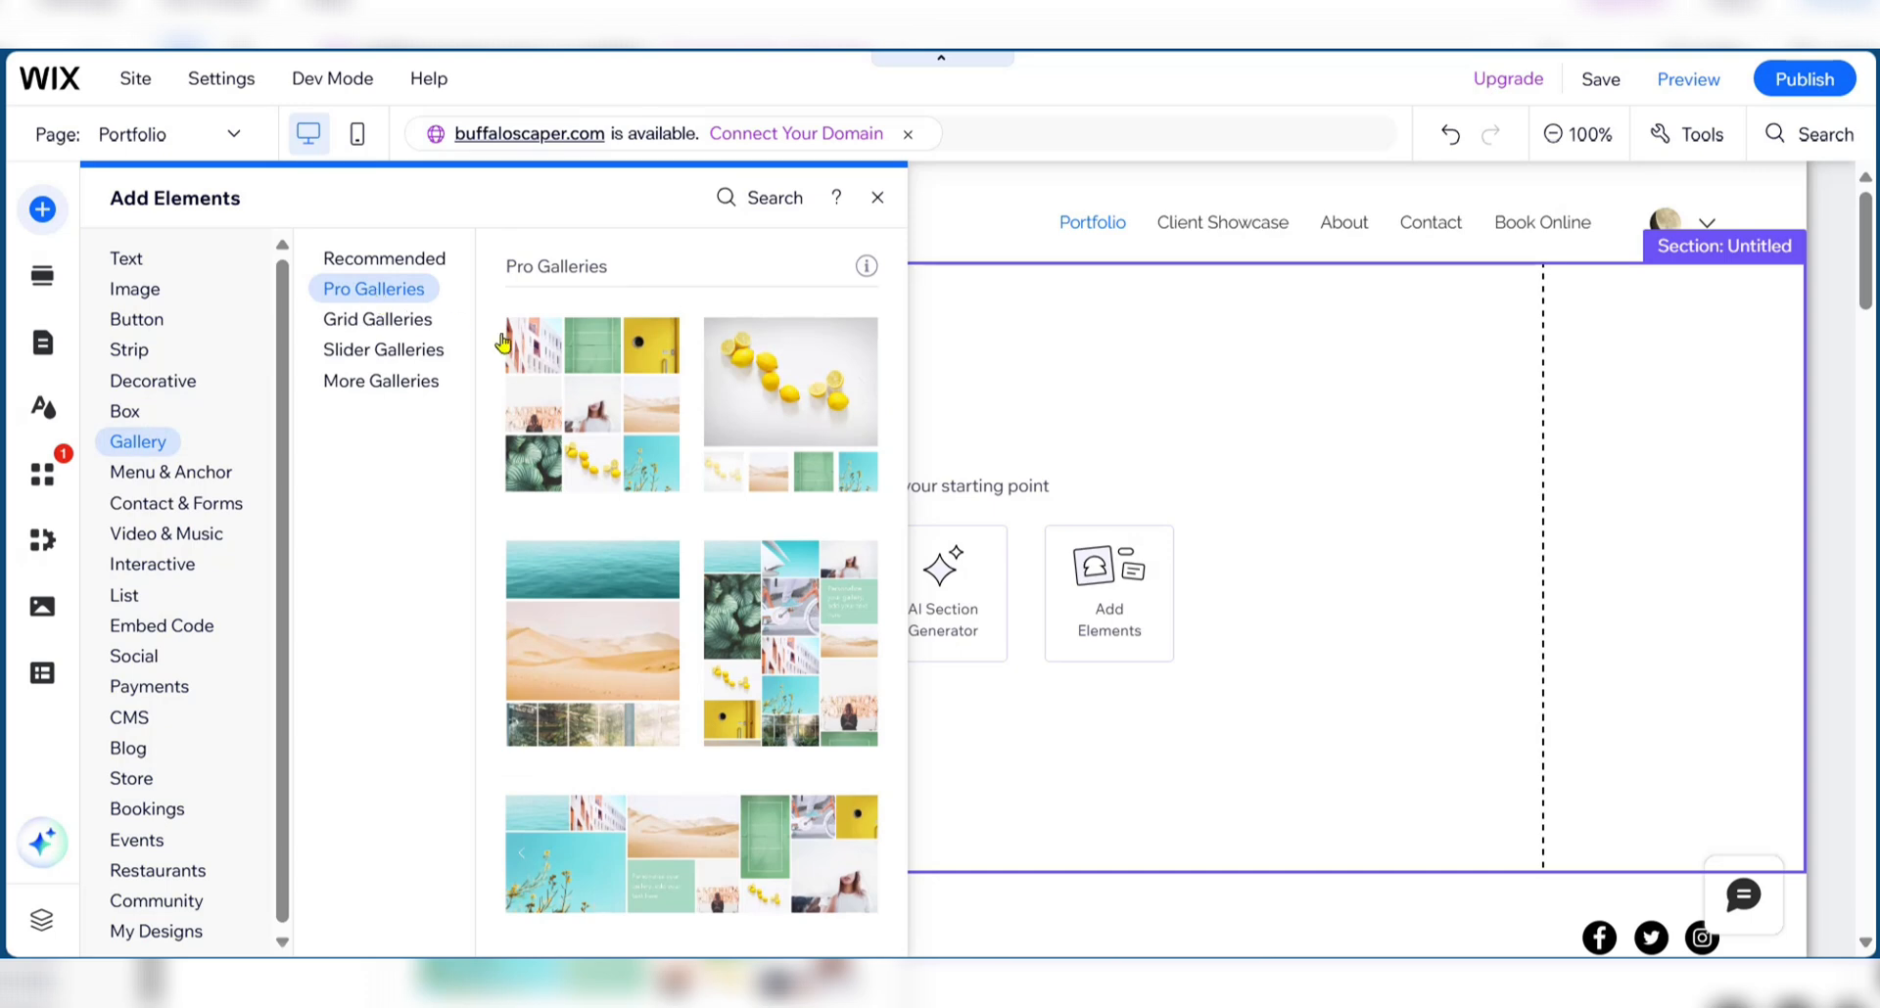
{"action": "scroll", "coordinate": [637, 470], "scroll_direction": "down", "scroll_amount": 10}
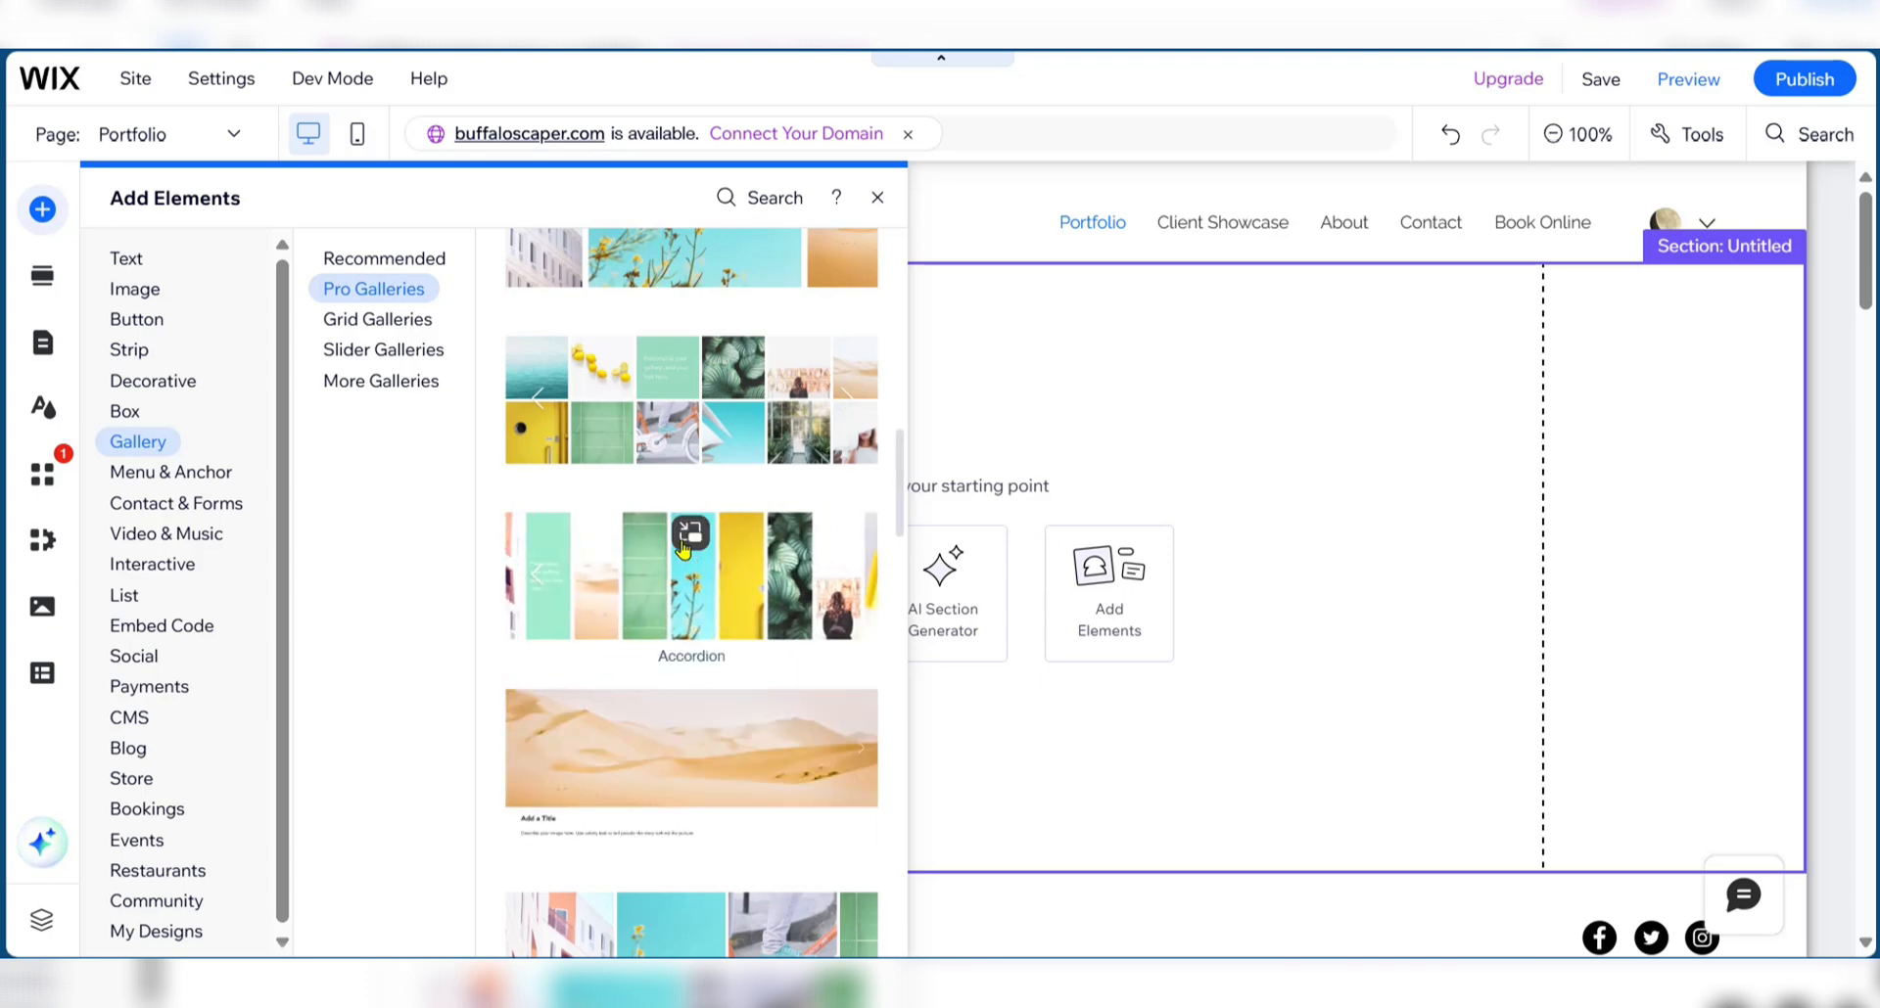
{"action": "scroll", "coordinate": [682, 550], "scroll_direction": "up", "scroll_amount": 2}
{"action": "scroll", "coordinate": [613, 546], "scroll_direction": "down", "scroll_amount": 3}
{"action": "scroll", "coordinate": [712, 574], "scroll_direction": "up", "scroll_amount": 1}
{"action": "scroll", "coordinate": [726, 586], "scroll_direction": "up", "scroll_amount": 1}
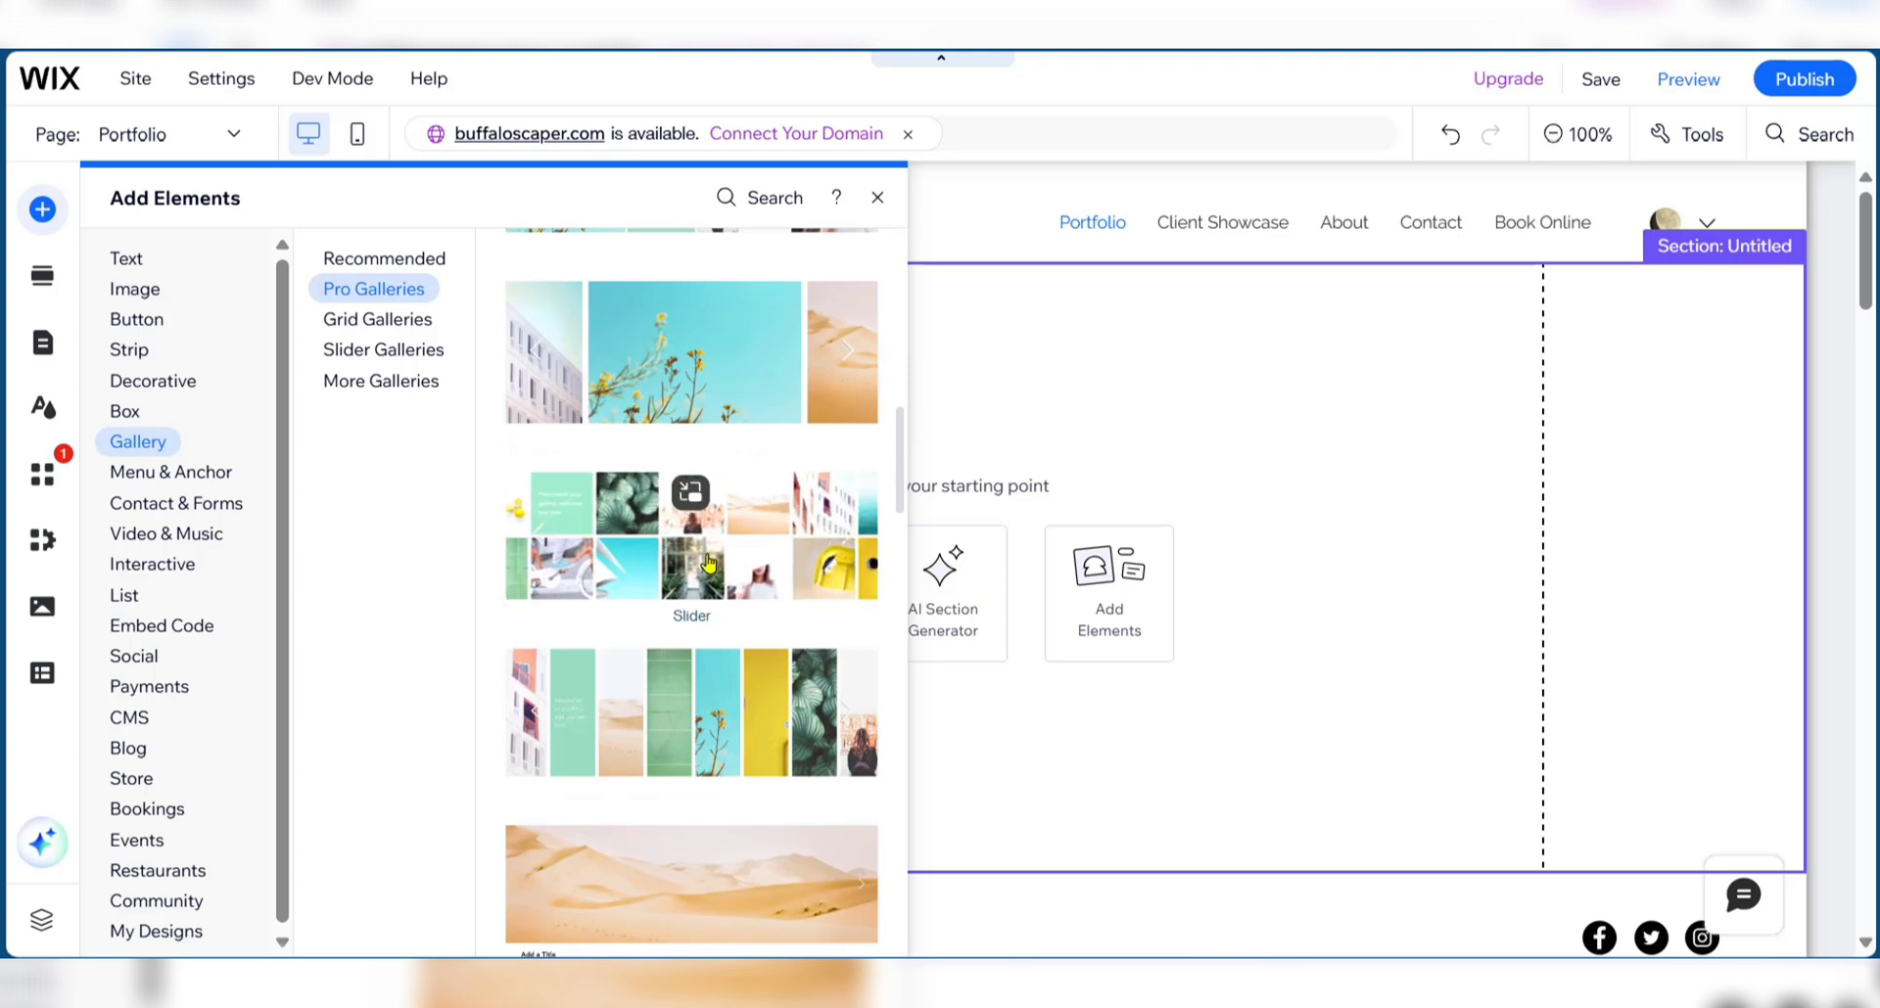
{"action": "left_click", "coordinate": [404, 317]}
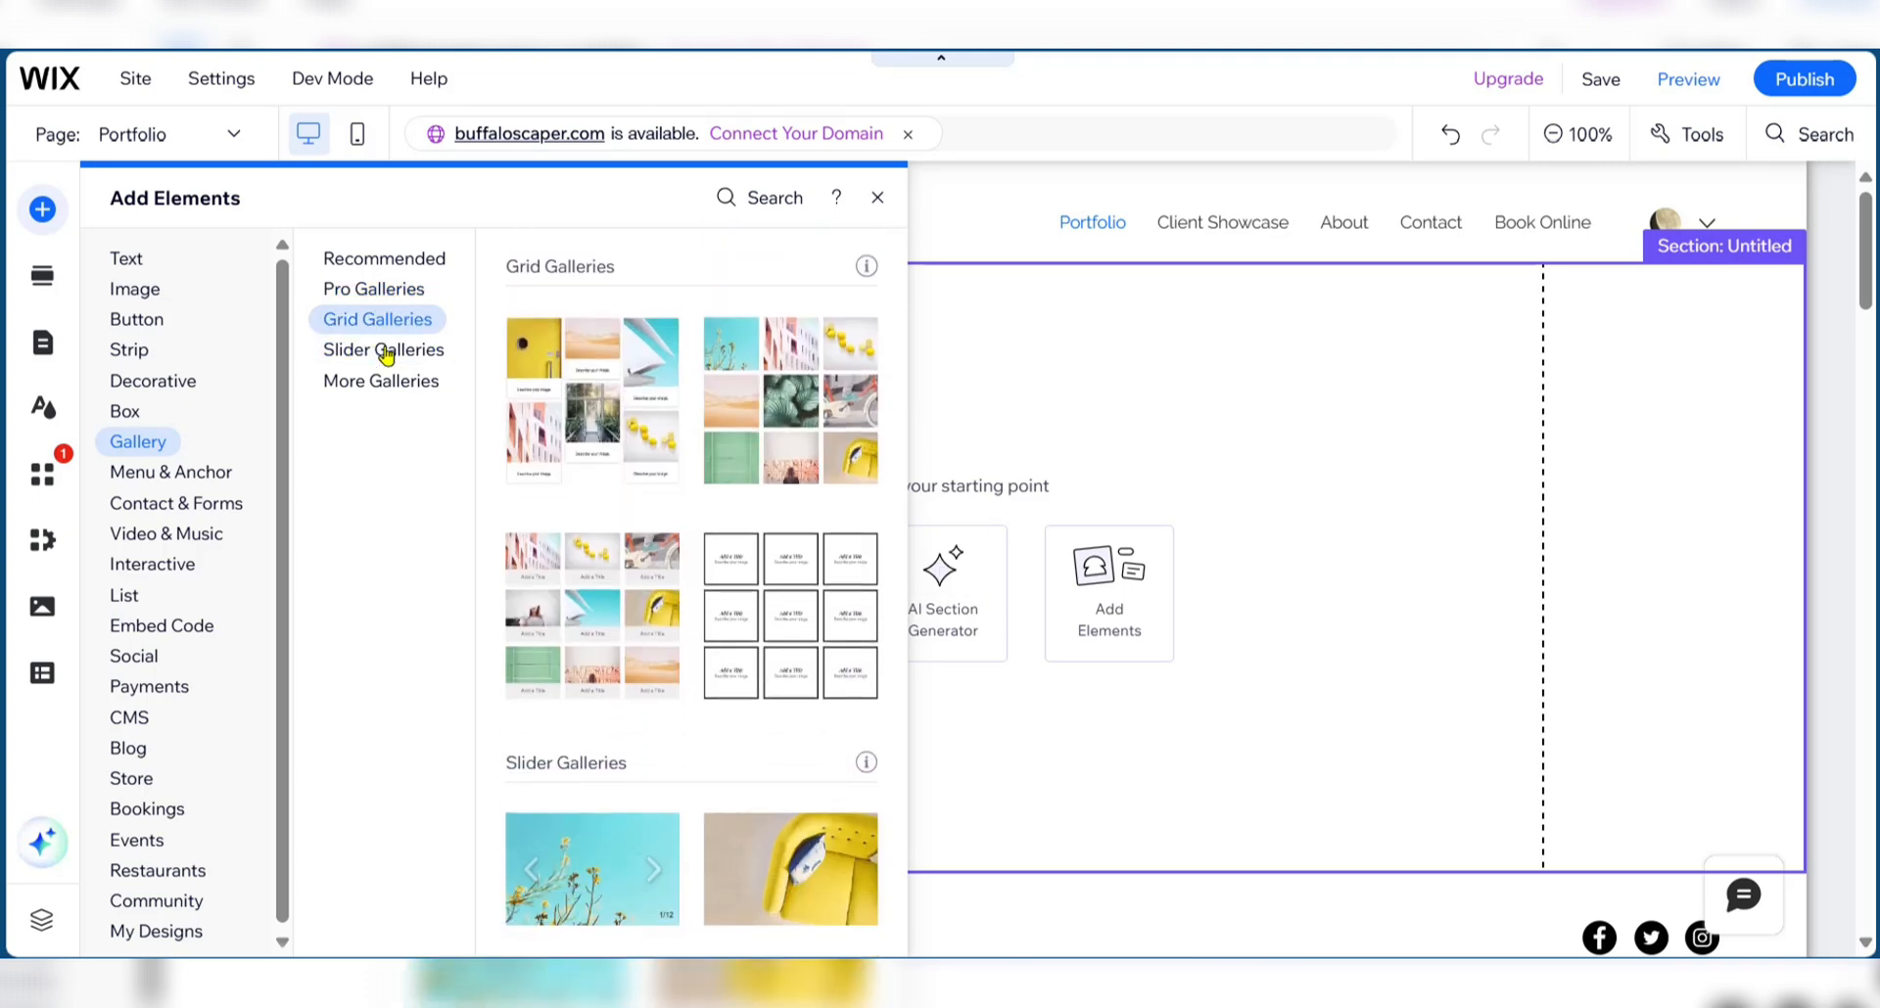
{"action": "left_click", "coordinate": [388, 351]}
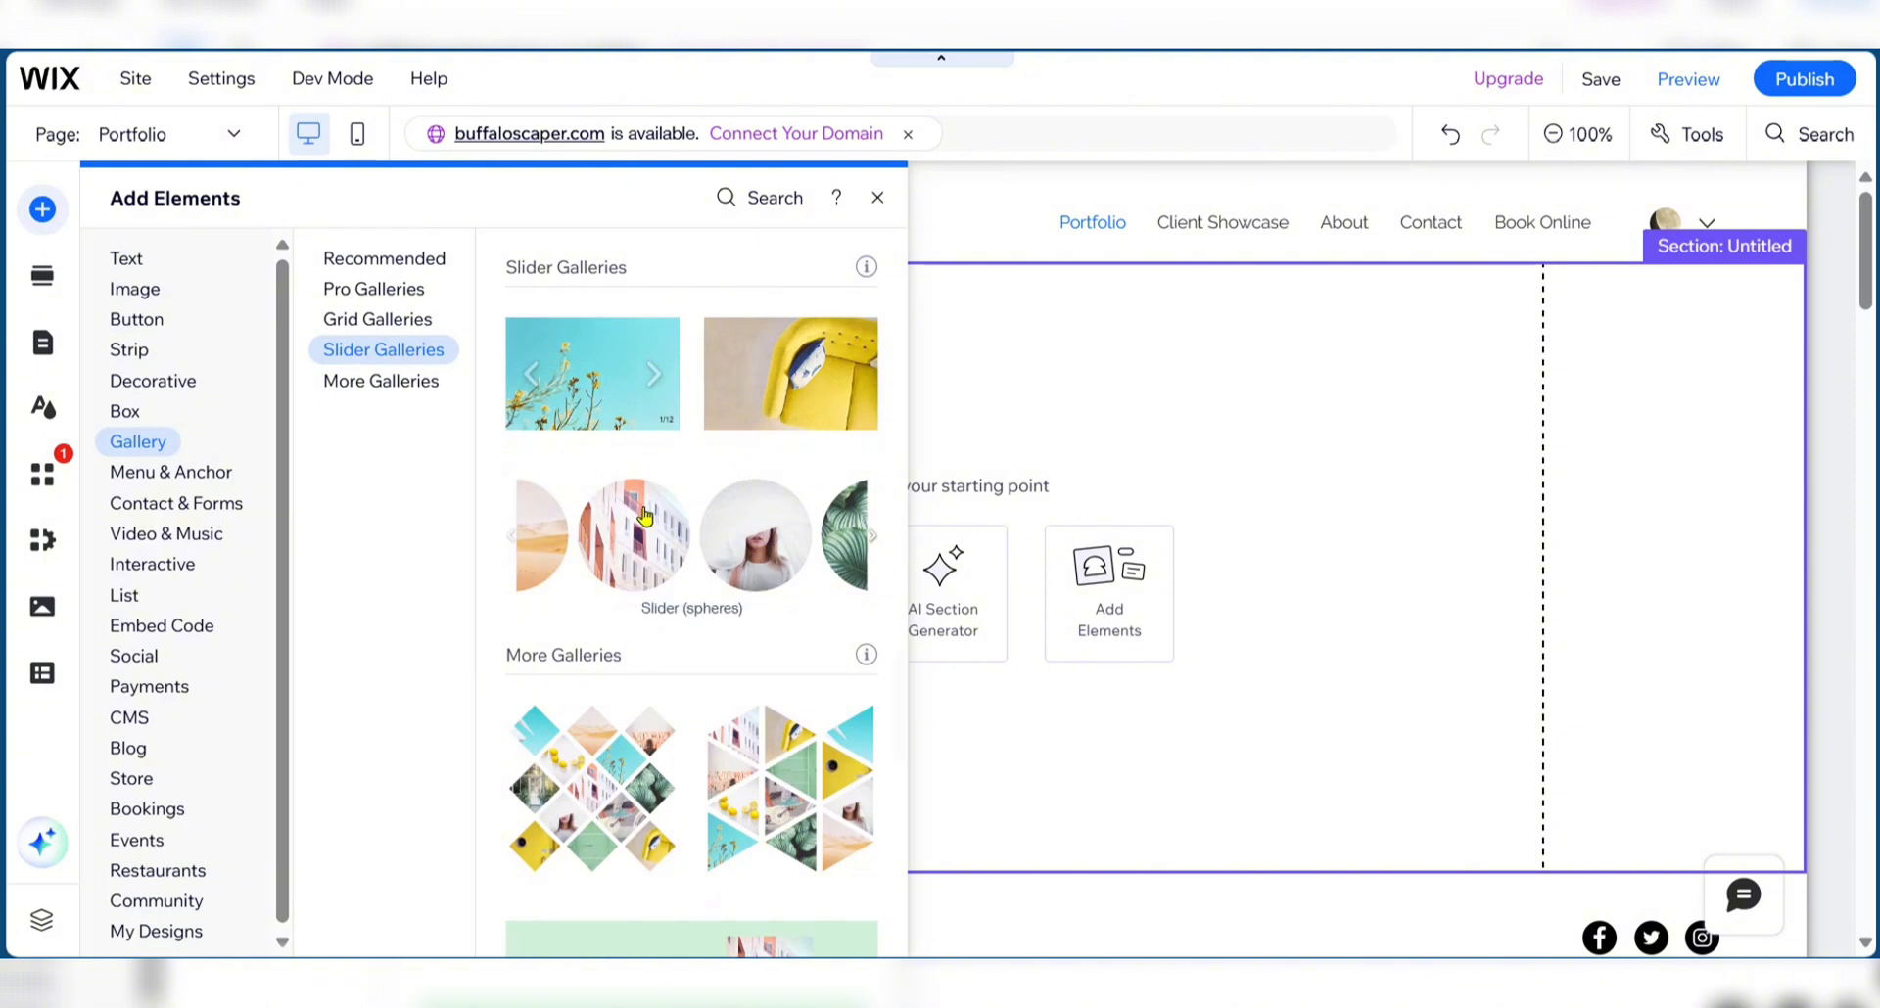
{"action": "left_click", "coordinate": [396, 379]}
{"action": "left_click", "coordinate": [387, 350]}
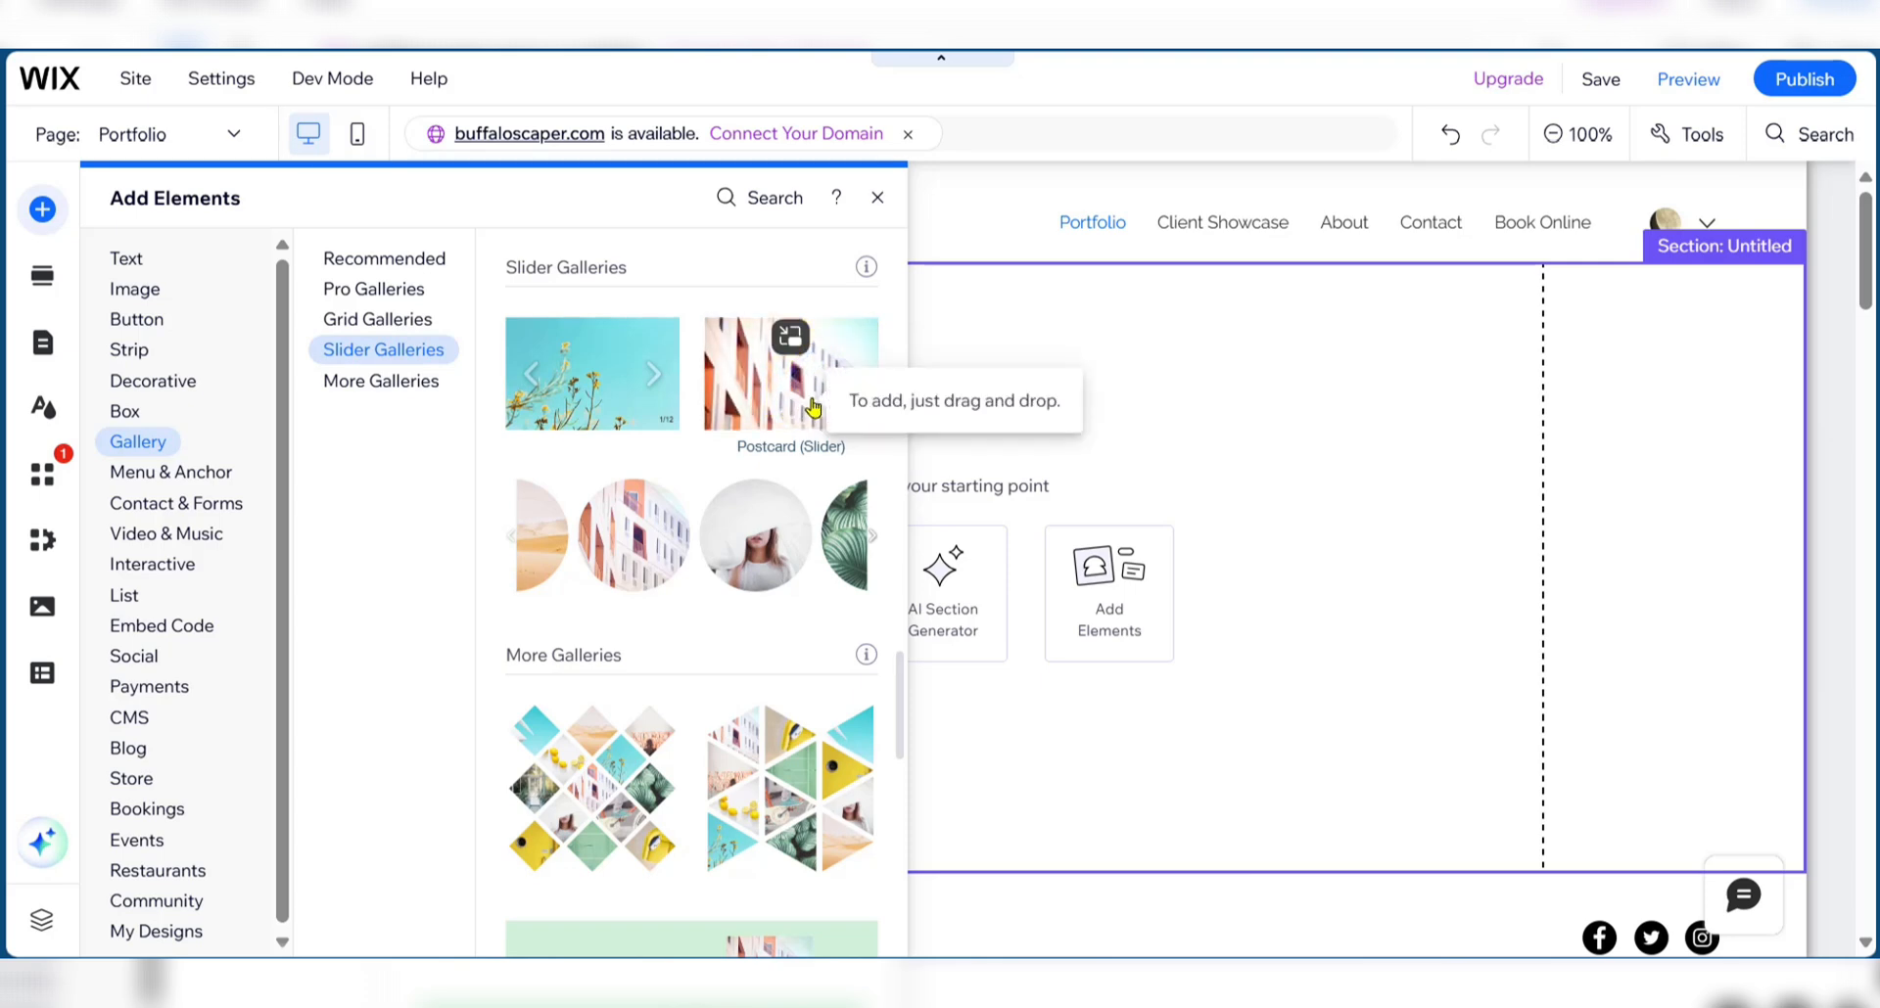
- Place the Slider (arrows) gallery in the blank section and check it against the rest of the page
{"action": "scroll", "coordinate": [803, 411], "scroll_direction": "down", "scroll_amount": 1}
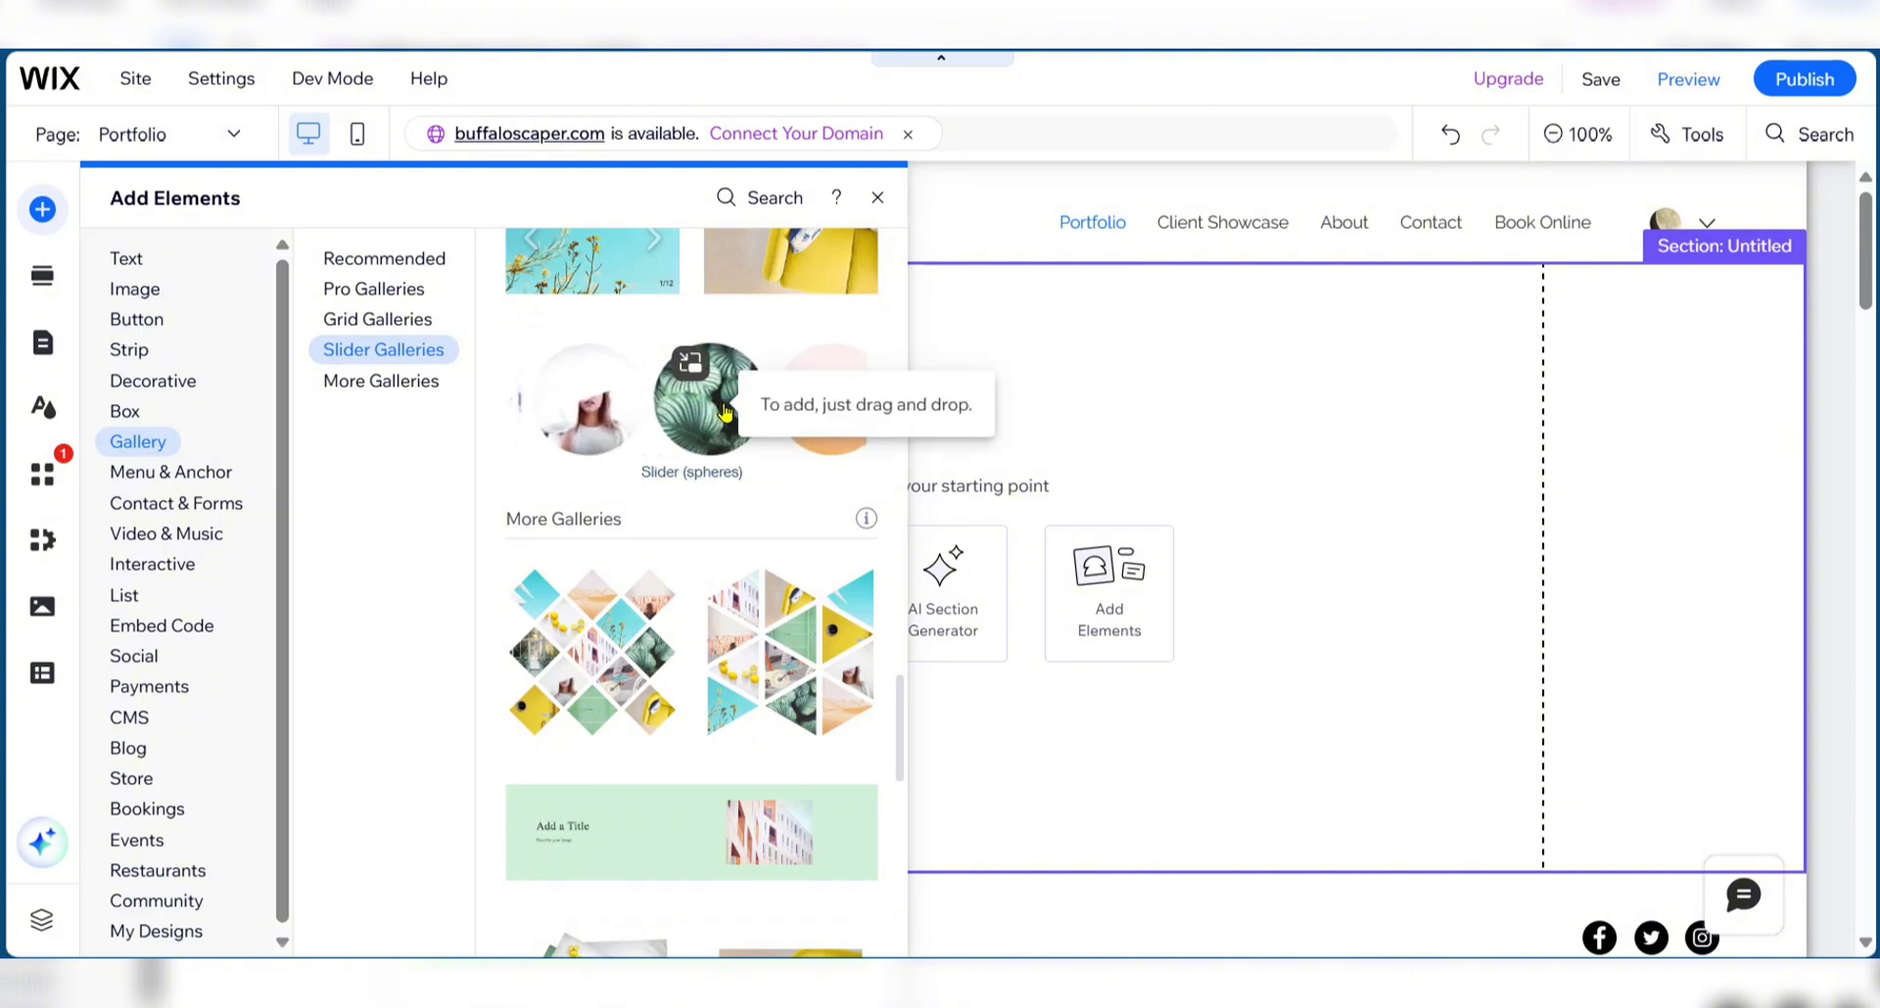
{"action": "scroll", "coordinate": [685, 431], "scroll_direction": "down", "scroll_amount": 2}
{"action": "scroll", "coordinate": [655, 509], "scroll_direction": "up", "scroll_amount": 1}
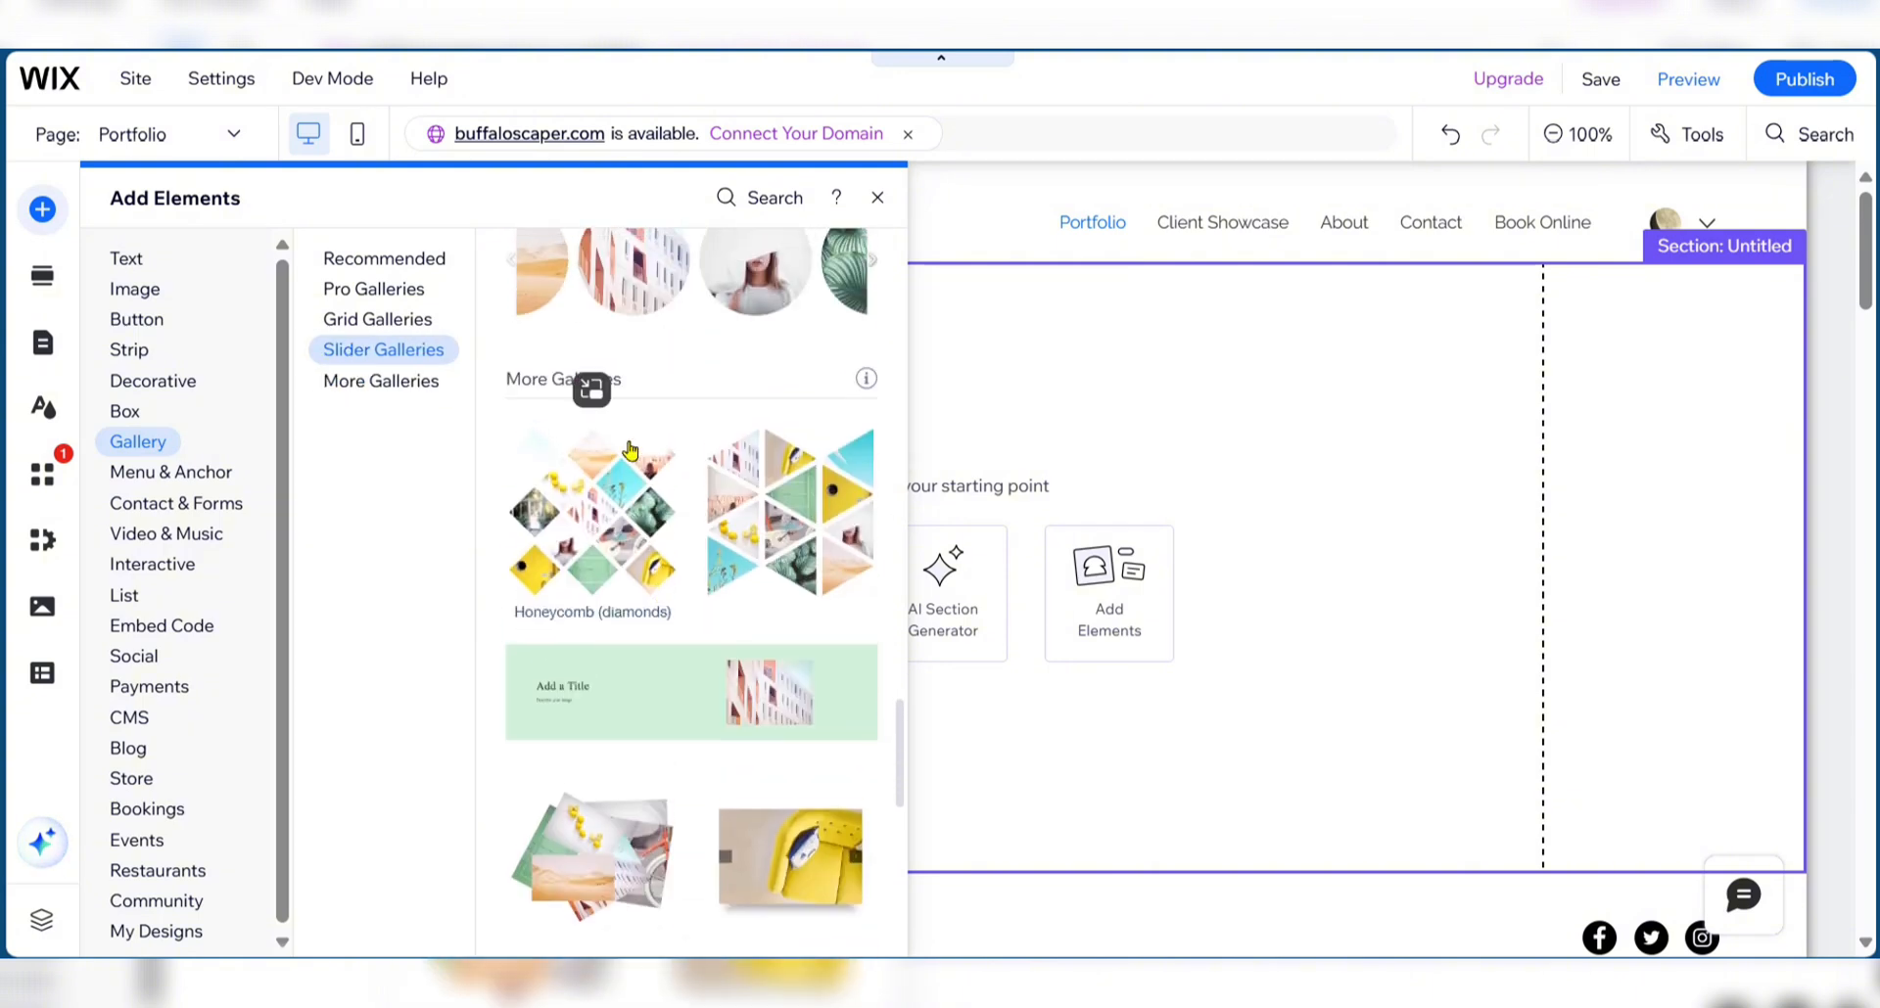
{"action": "scroll", "coordinate": [654, 533], "scroll_direction": "up", "scroll_amount": 5}
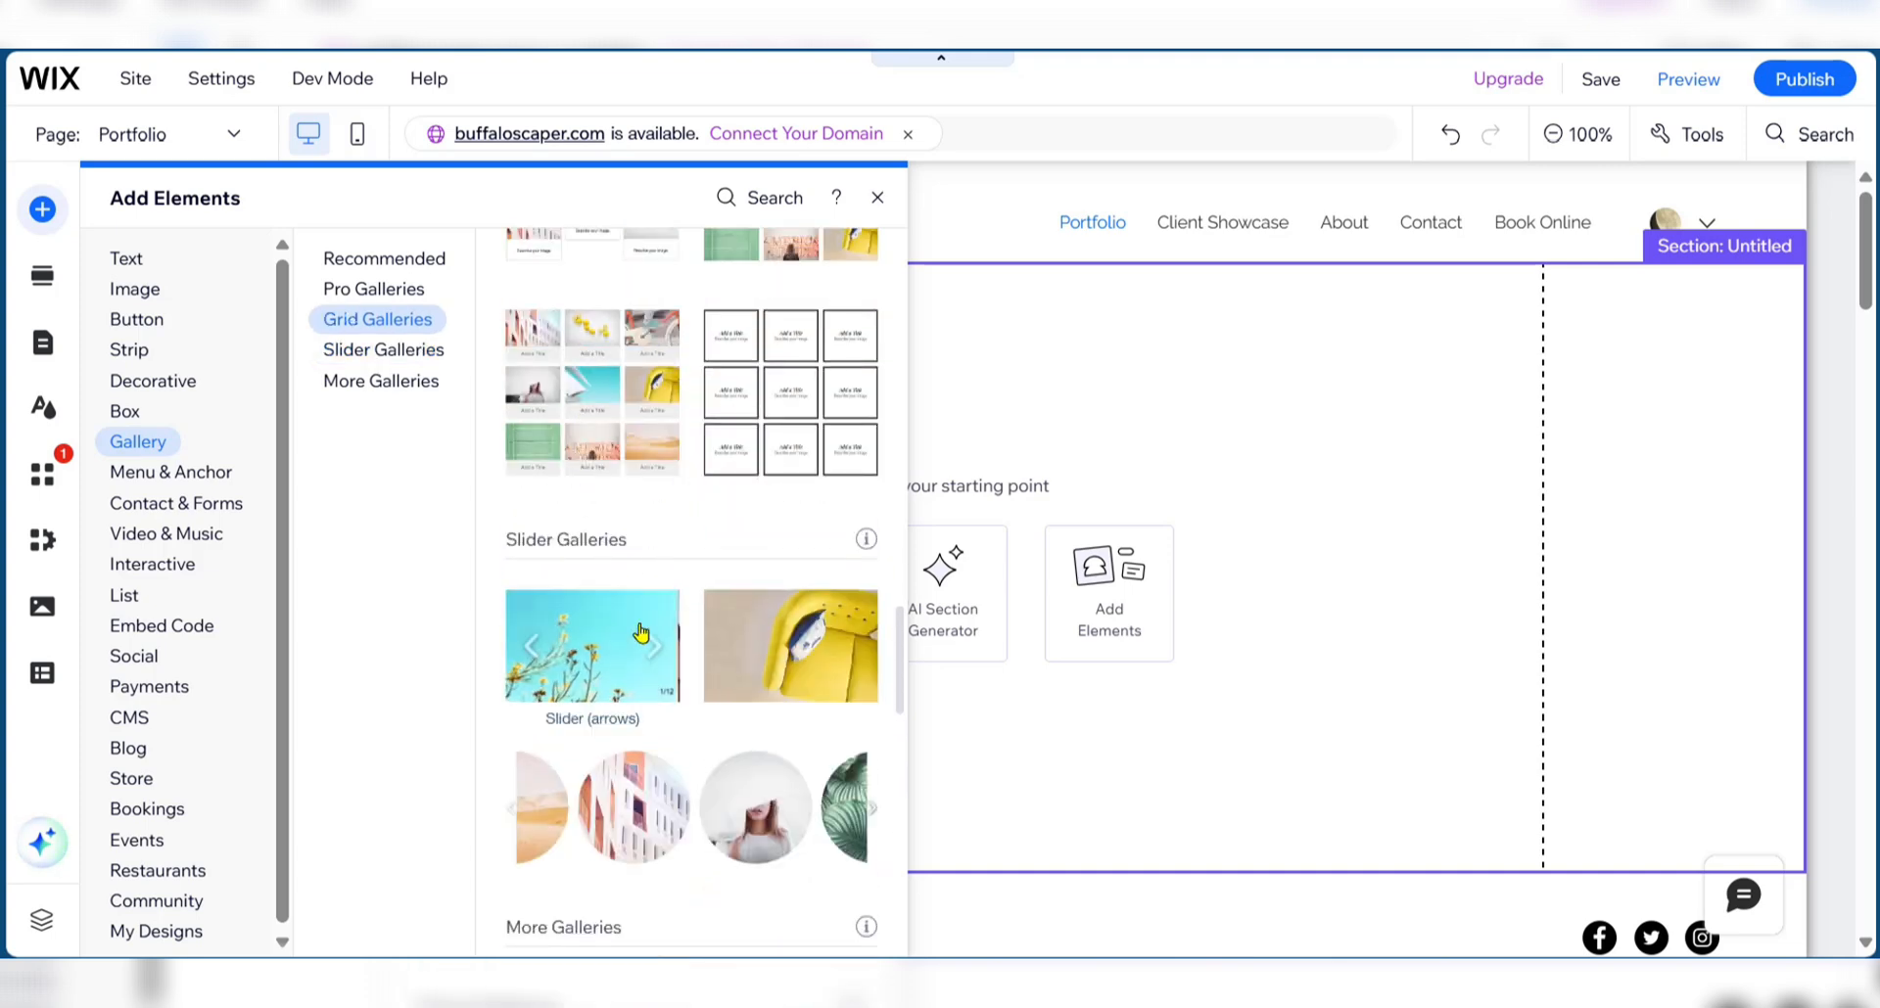
{"action": "scroll", "coordinate": [637, 445], "scroll_direction": "down", "scroll_amount": 3}
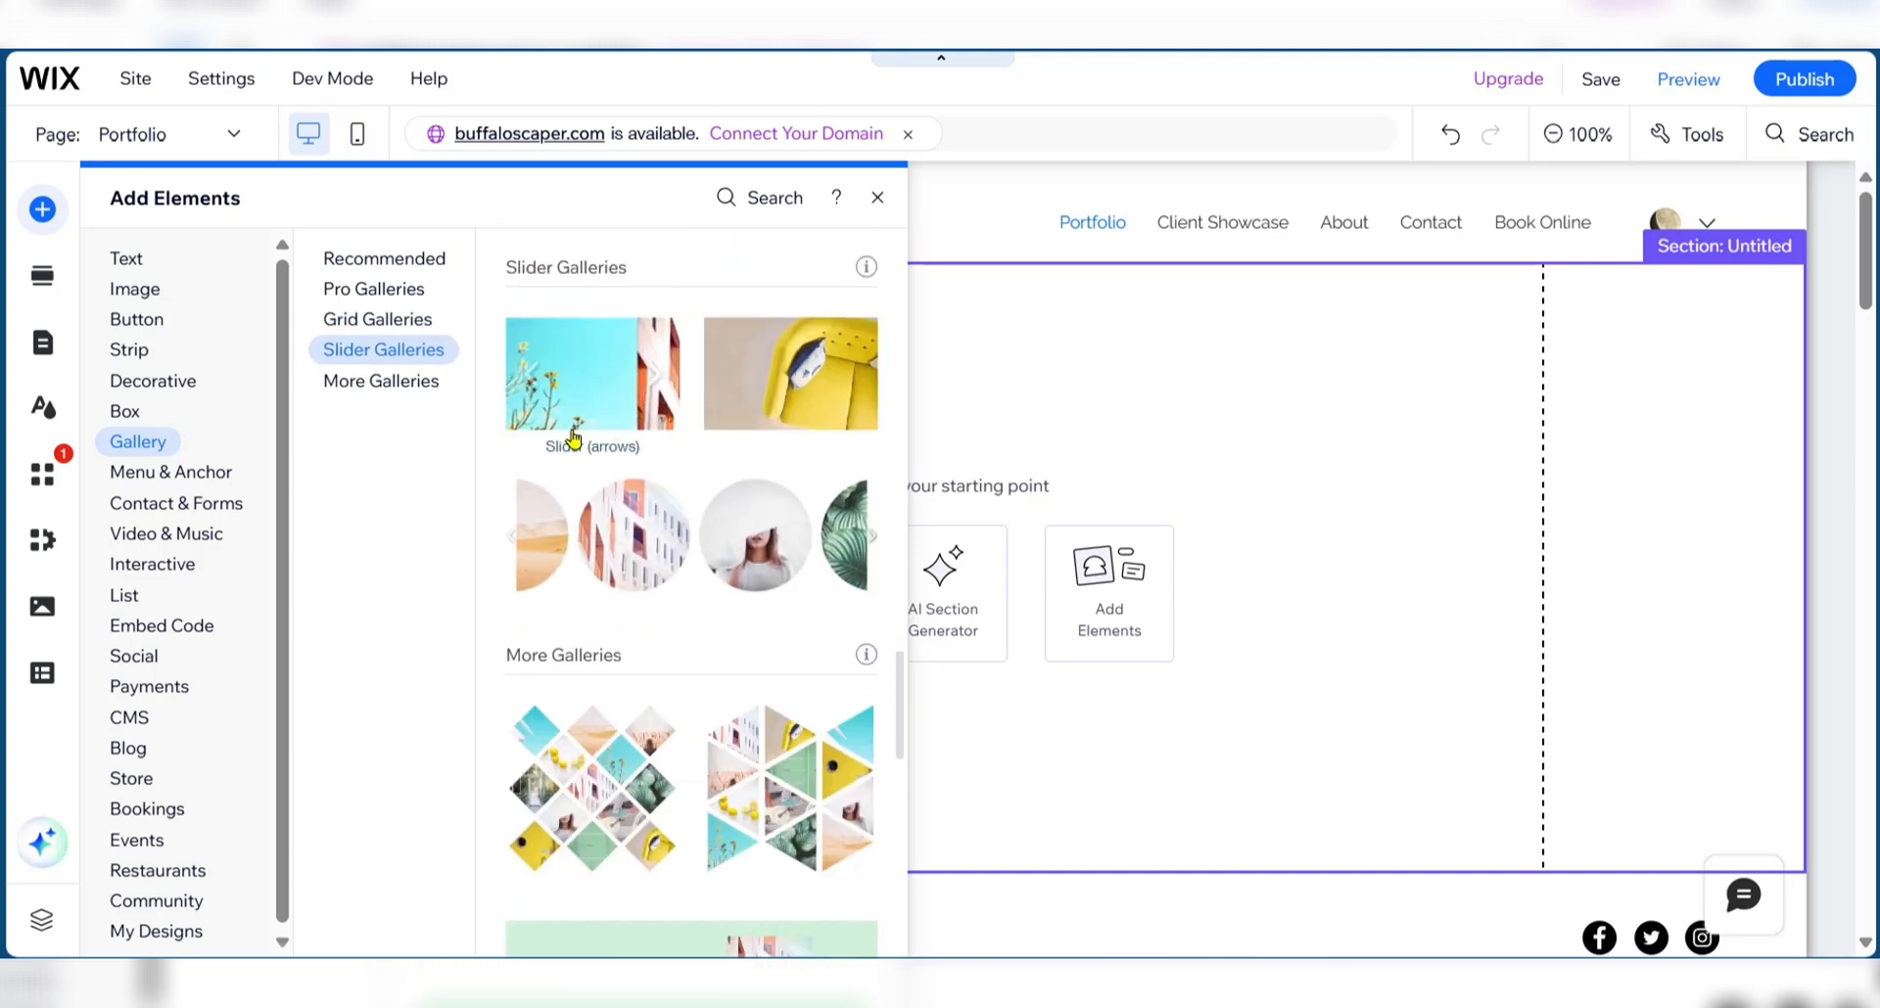
{"action": "left_click", "coordinate": [610, 450]}
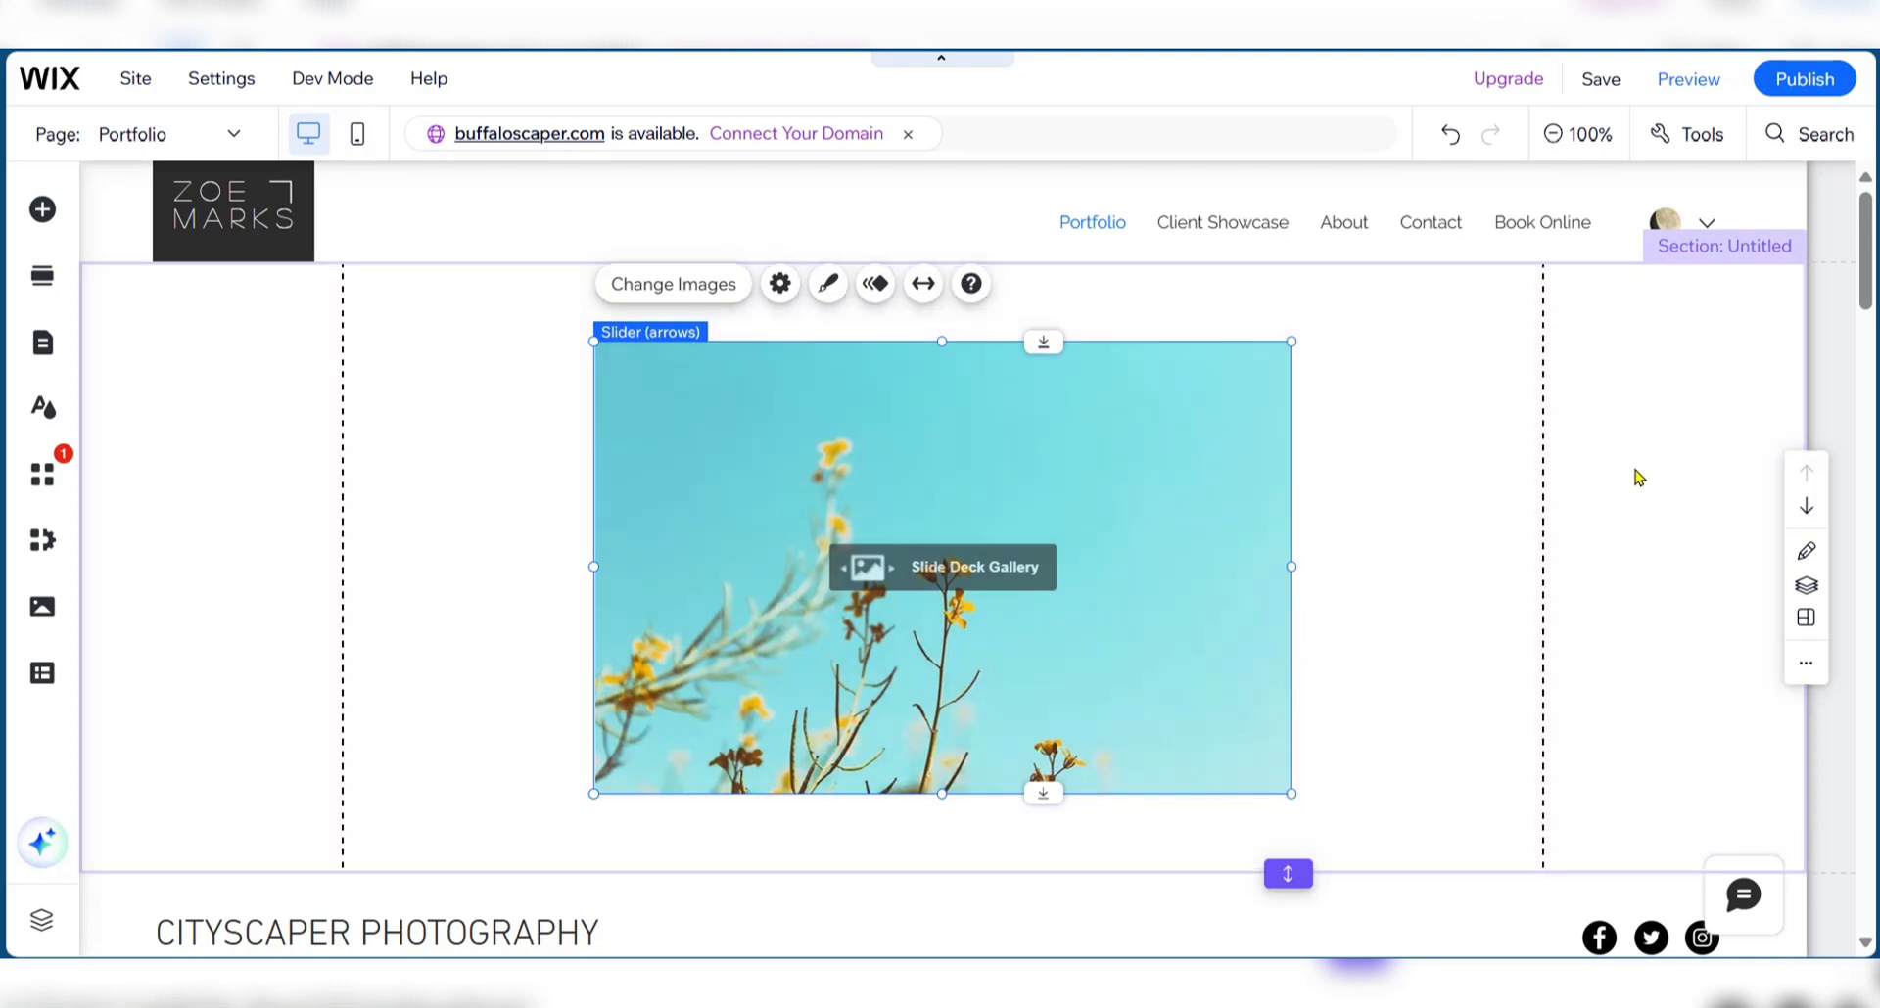
{"action": "left_click", "coordinate": [1635, 490]}
{"action": "scroll", "coordinate": [1632, 499], "scroll_direction": "down", "scroll_amount": 6}
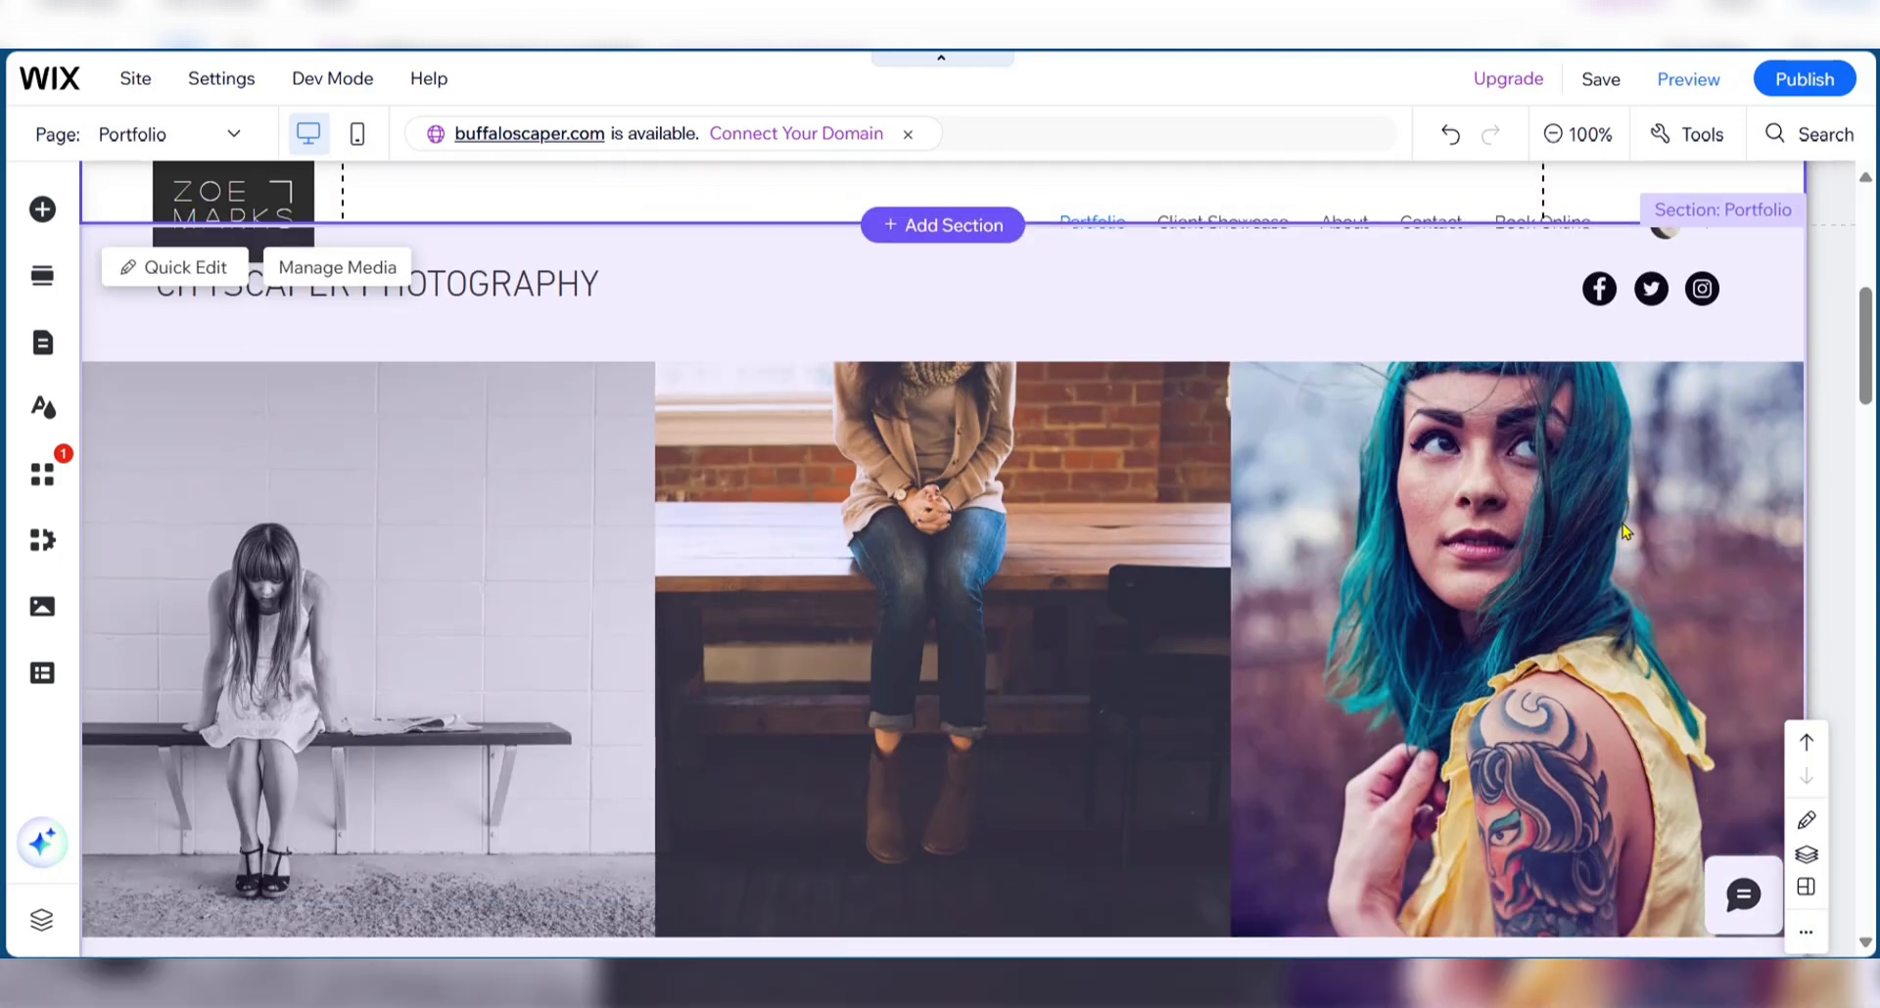
{"action": "scroll", "coordinate": [1625, 532], "scroll_direction": "up", "scroll_amount": 6}
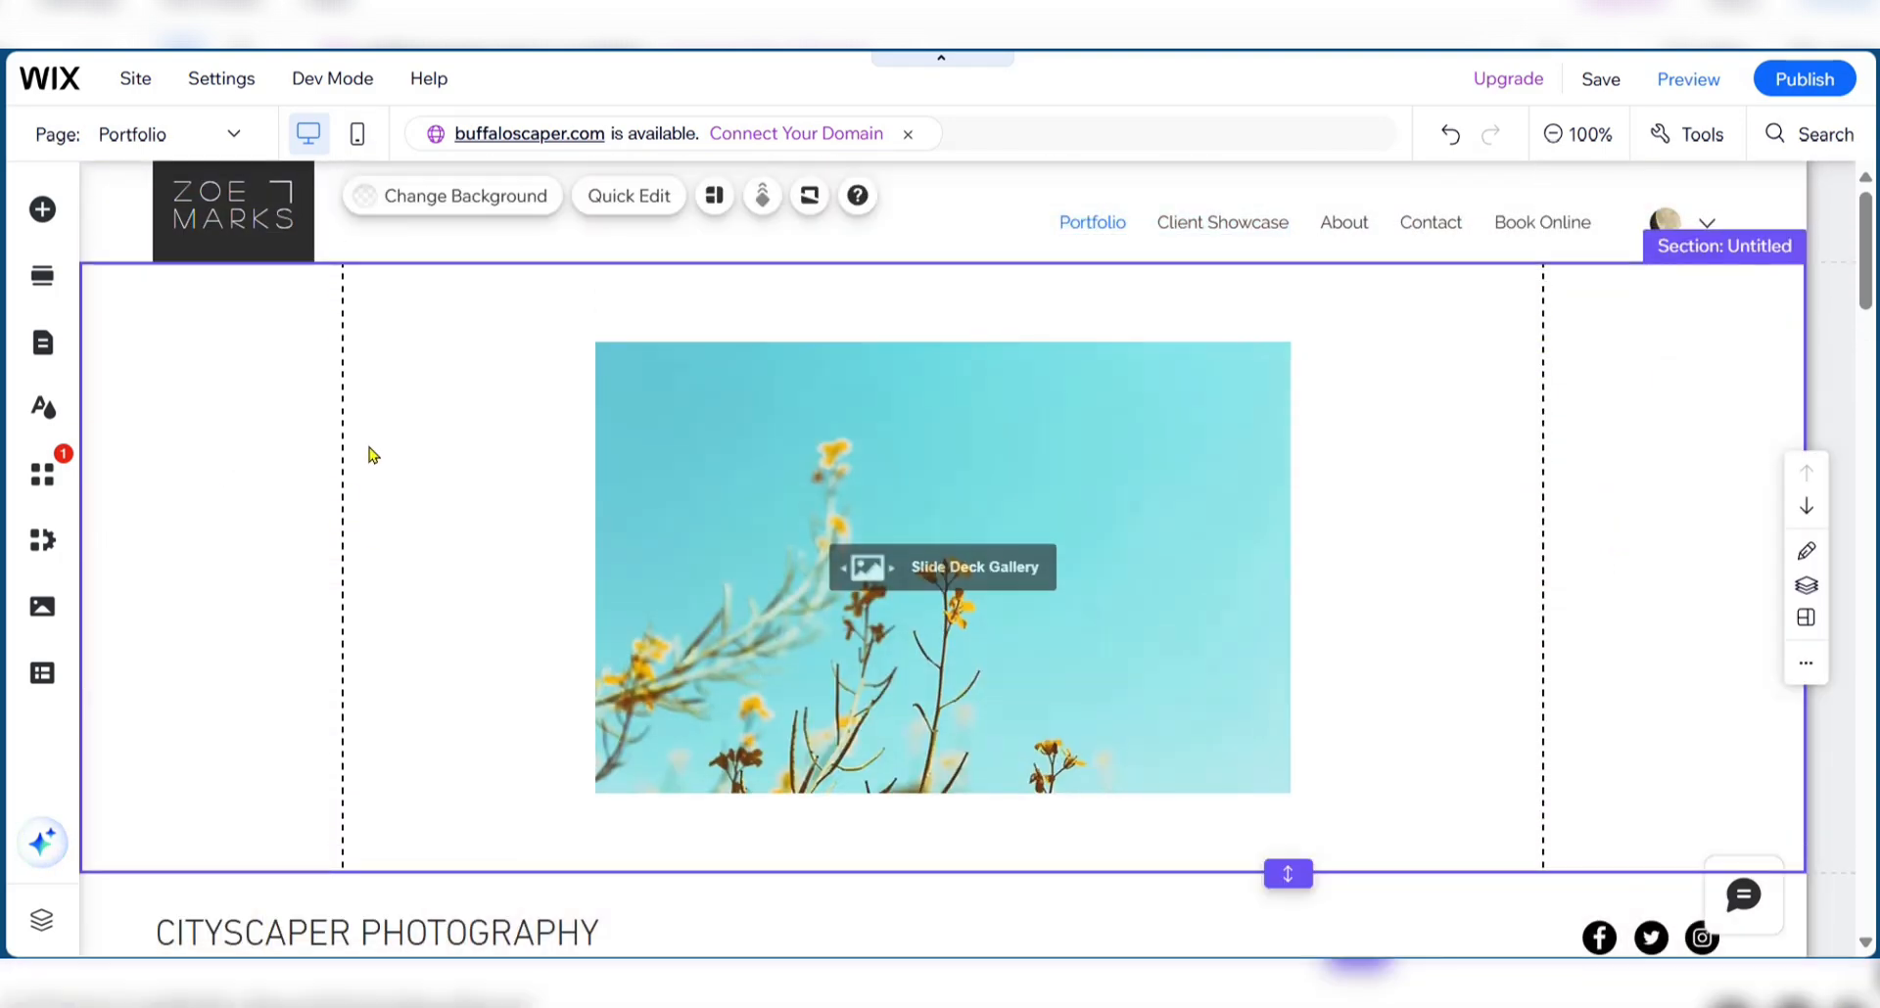
- Open the slider gallery's image organizer and remove all of its placeholder images
{"action": "double_click", "coordinate": [956, 586]}
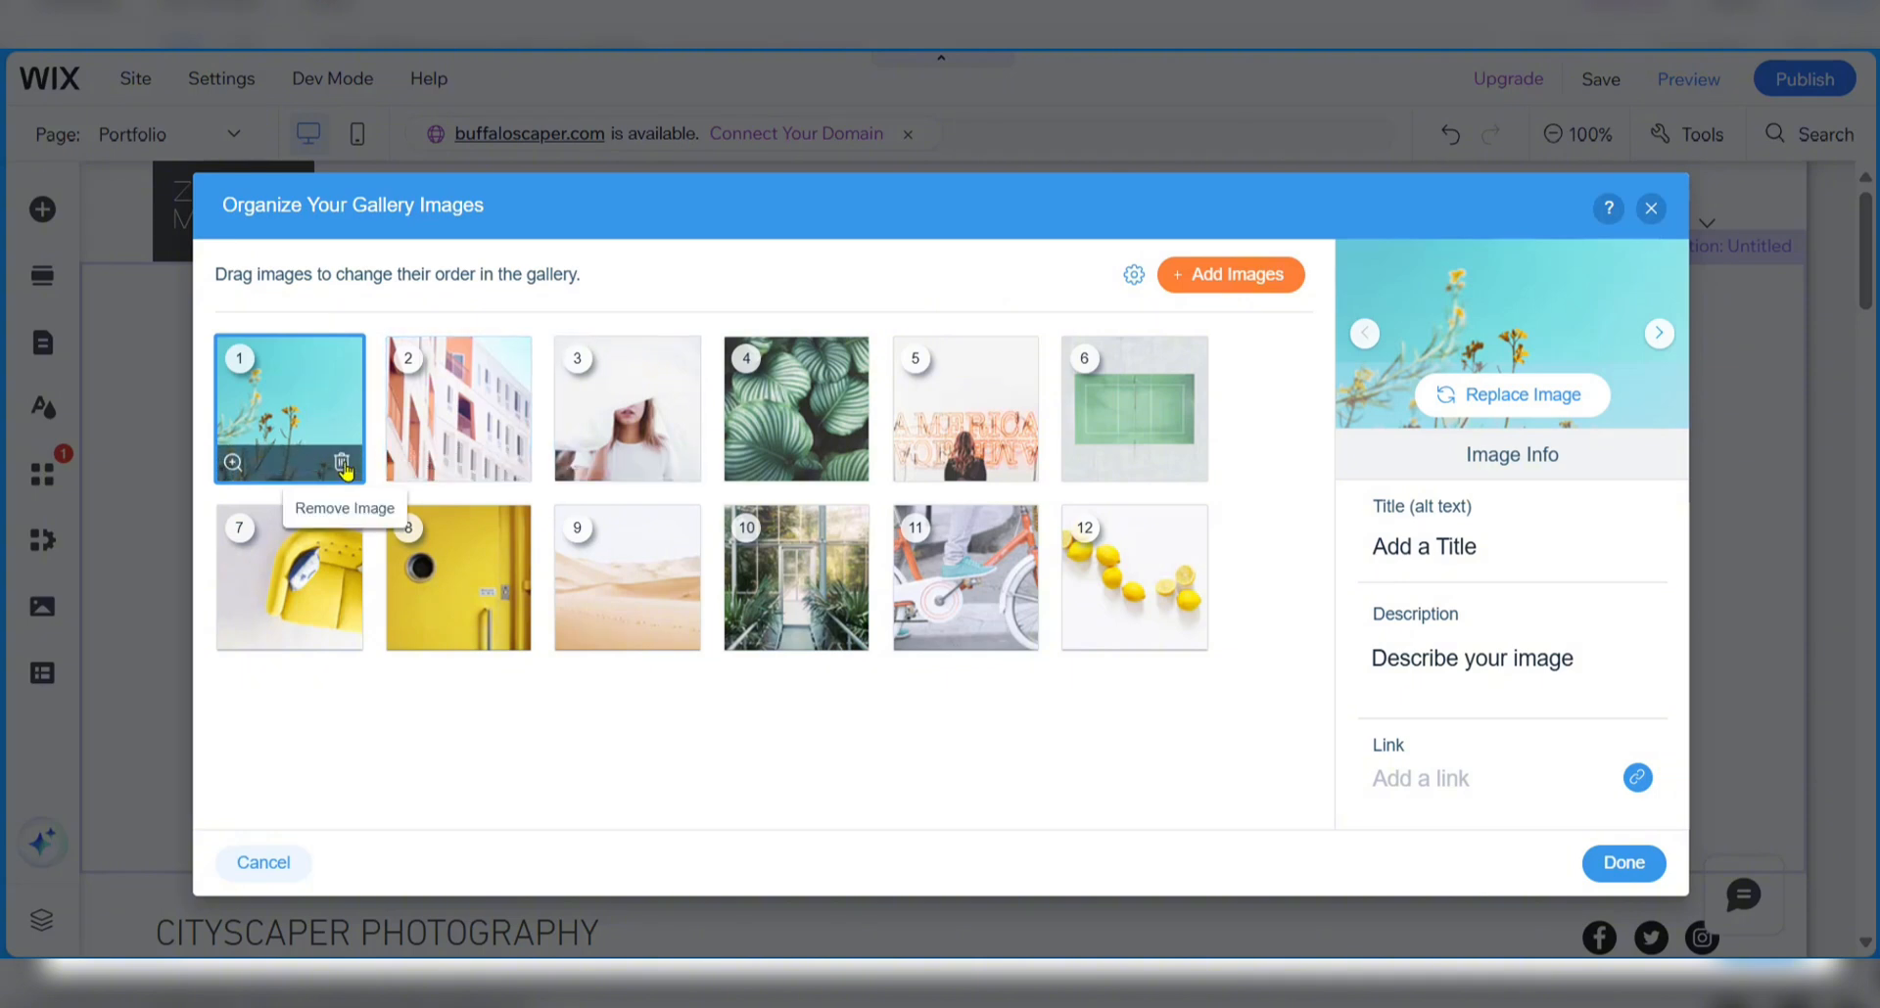
{"action": "left_click", "coordinate": [342, 464]}
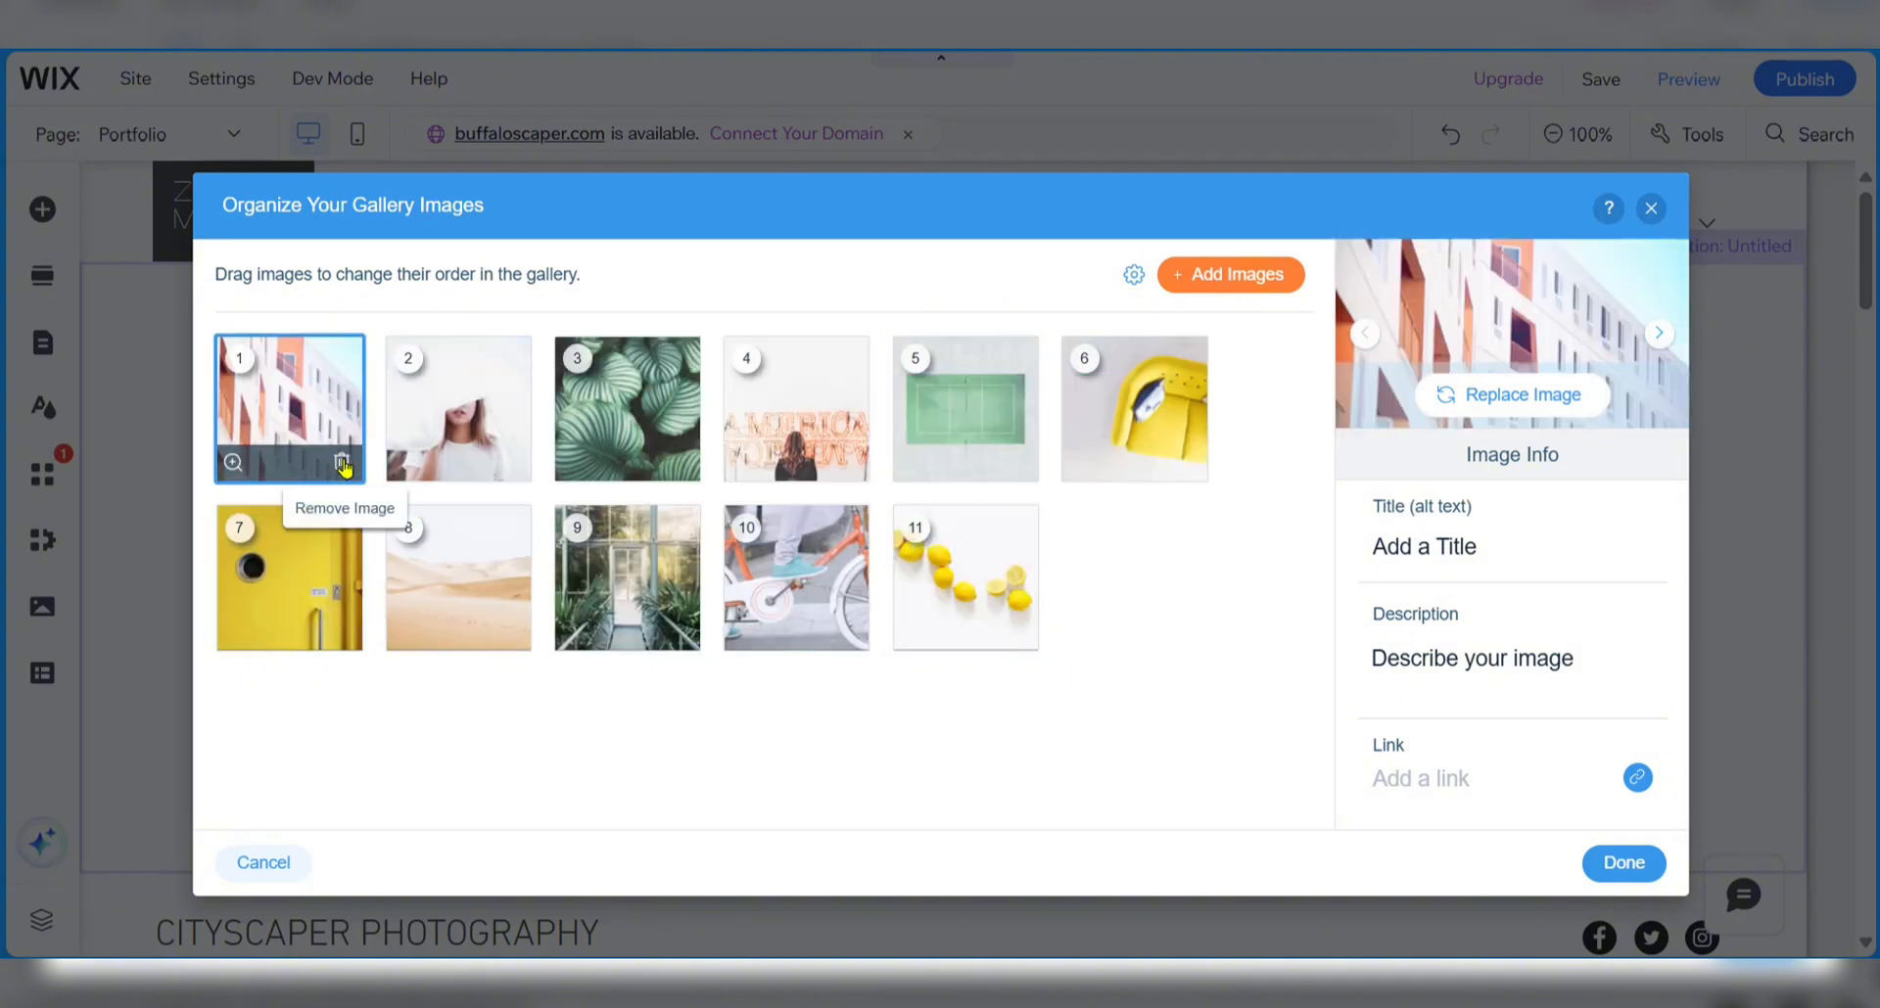
{"action": "left_click", "coordinate": [342, 464]}
{"action": "left_click", "coordinate": [342, 464]}
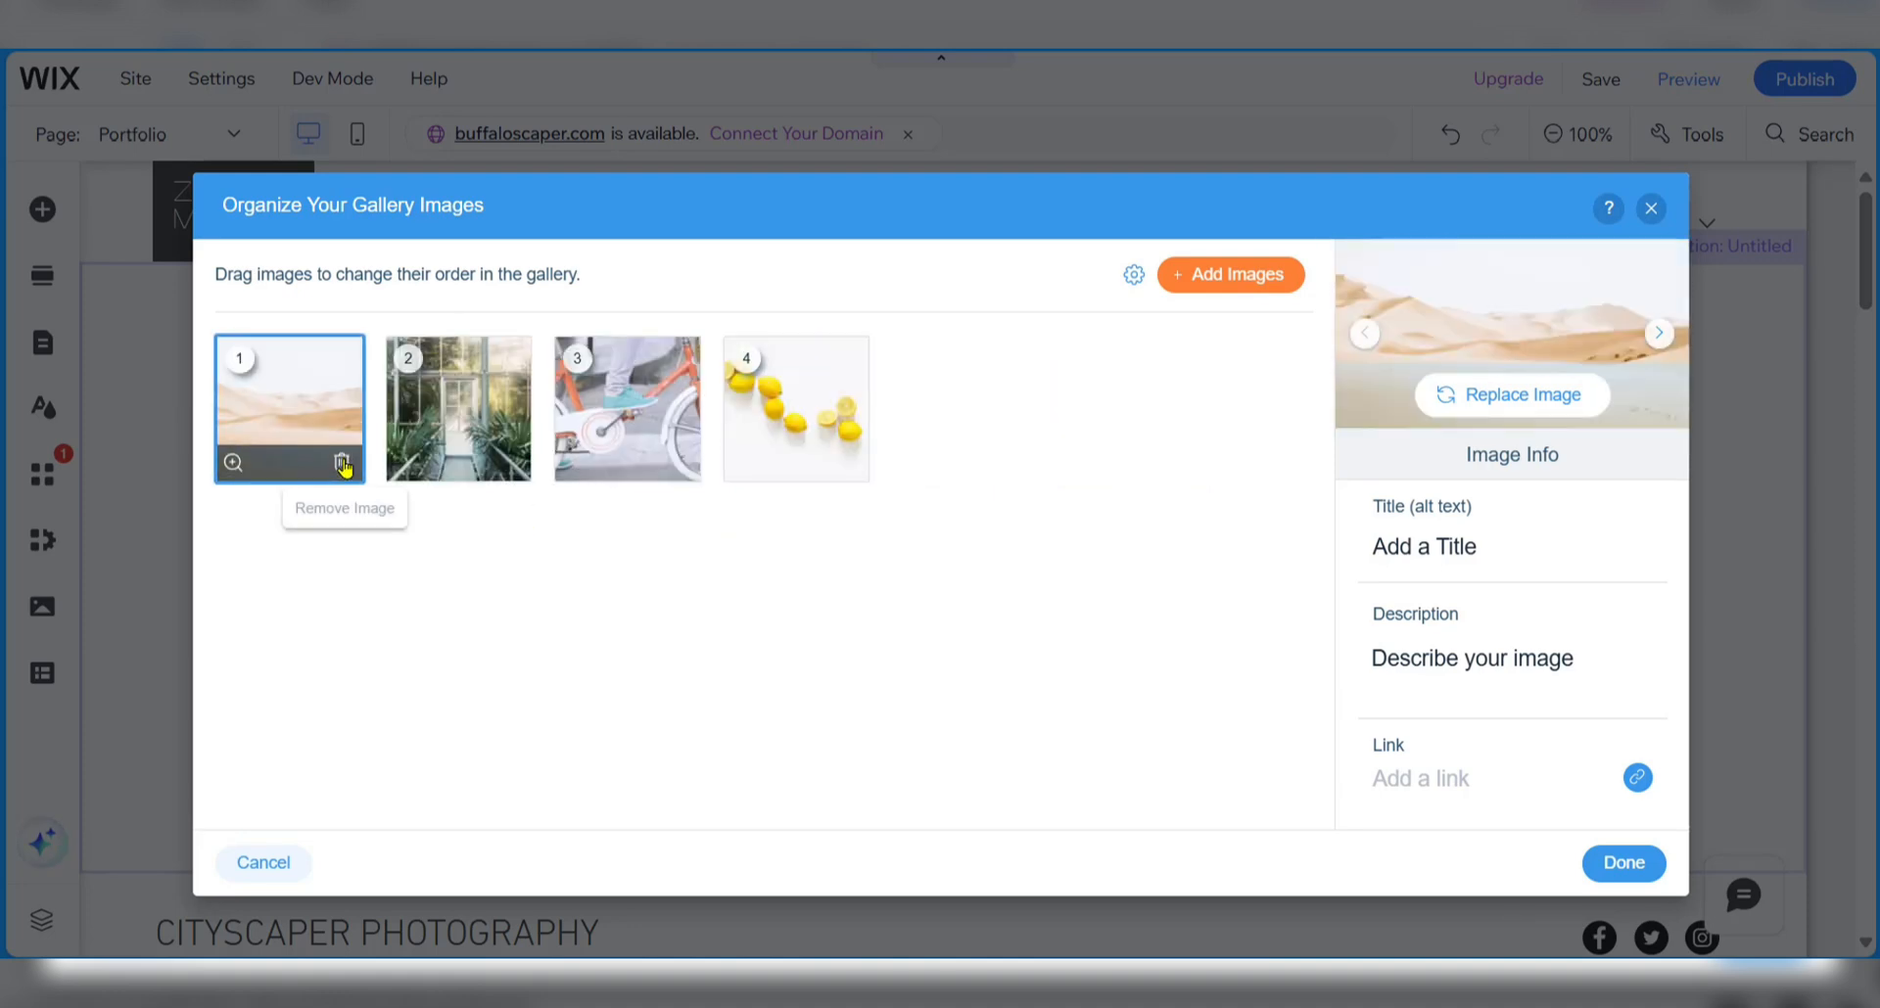
{"action": "left_click", "coordinate": [342, 464]}
{"action": "left_click", "coordinate": [342, 464]}
{"action": "left_click", "coordinate": [341, 464]}
{"action": "left_click", "coordinate": [341, 464]}
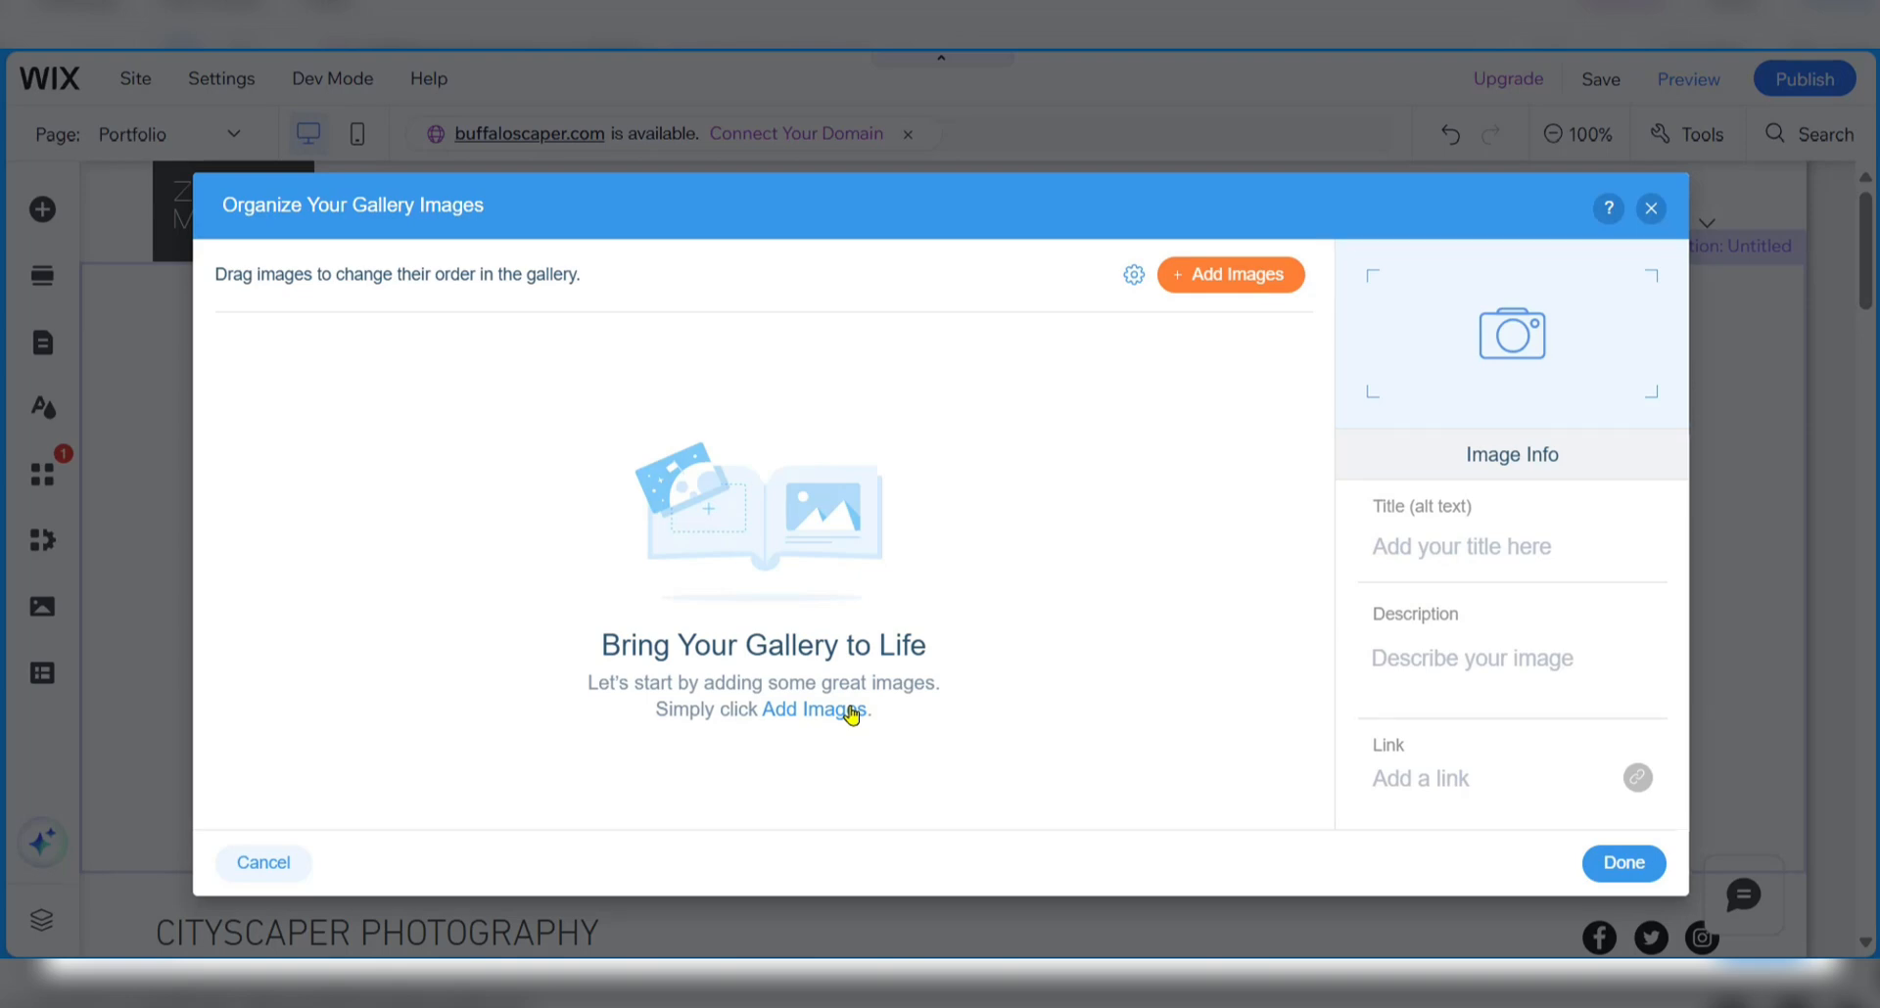
- Upload the six city photos aa.jpg to ff.jpg and add them all to the slider gallery
{"action": "left_click", "coordinate": [1246, 292]}
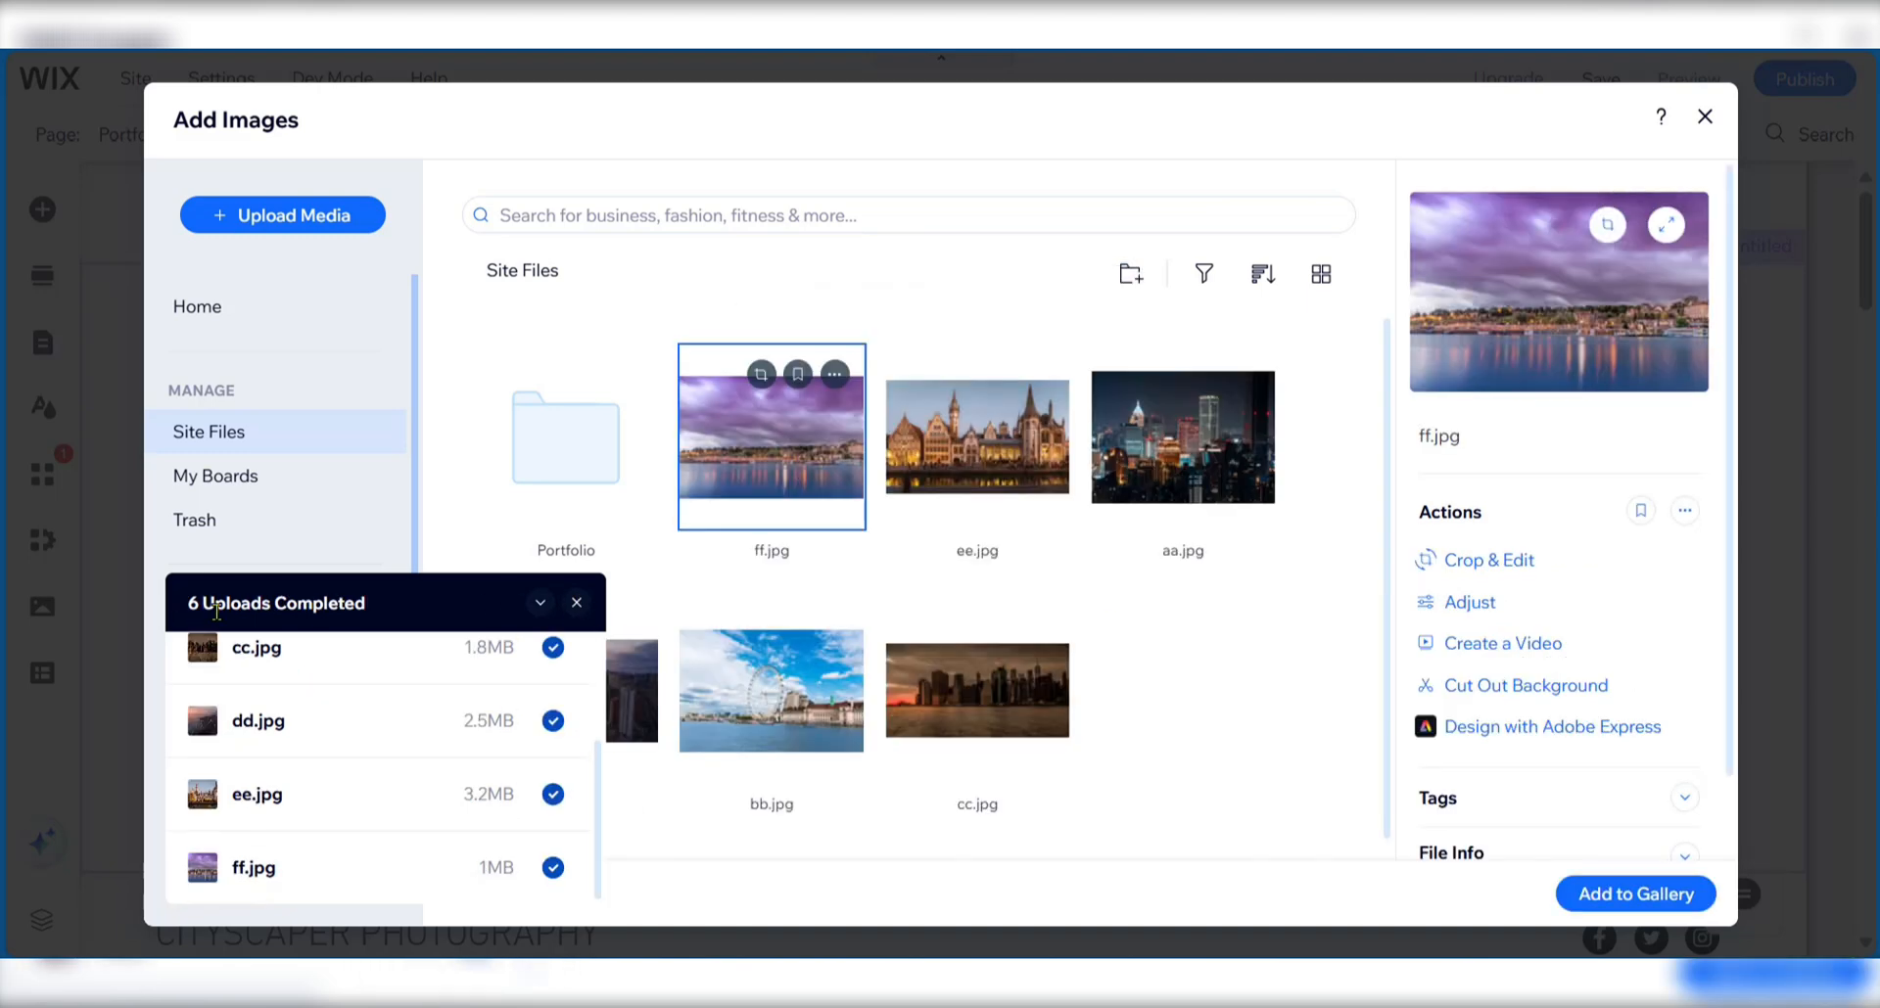
{"action": "left_click", "coordinate": [576, 603]}
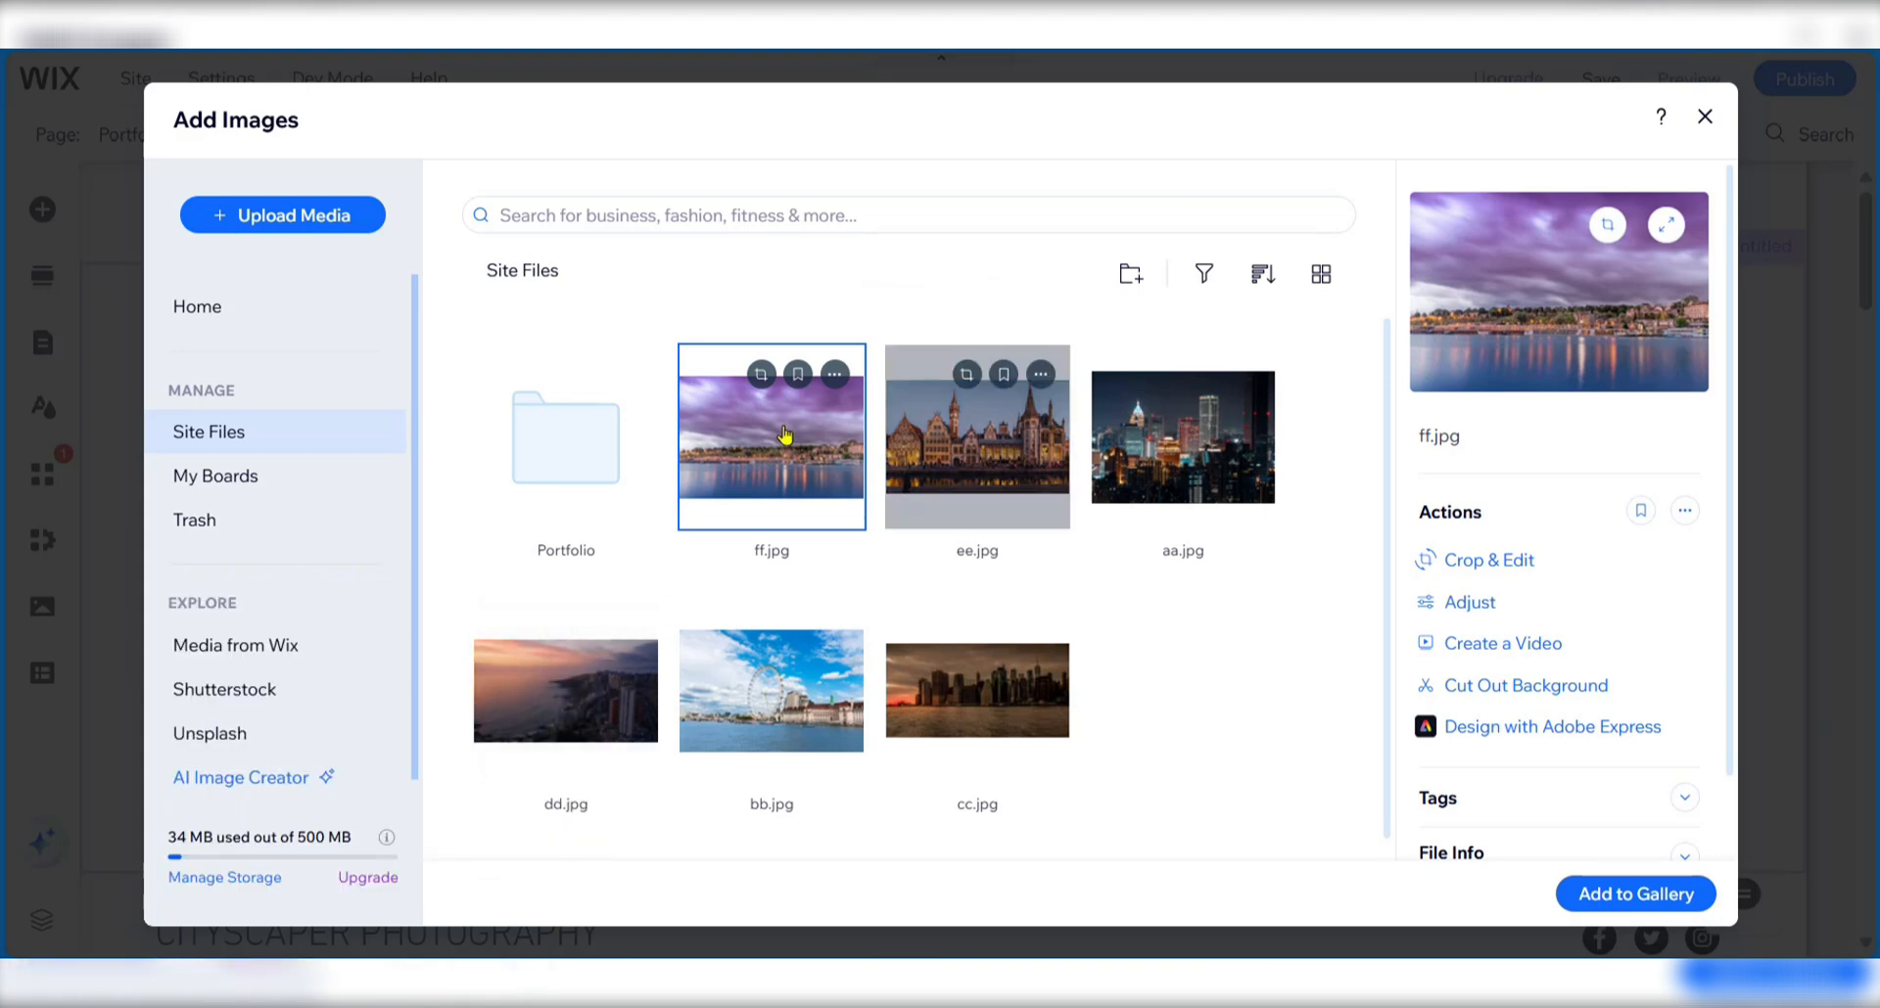
{"action": "left_click", "coordinate": [1000, 699], "text": "shift"}
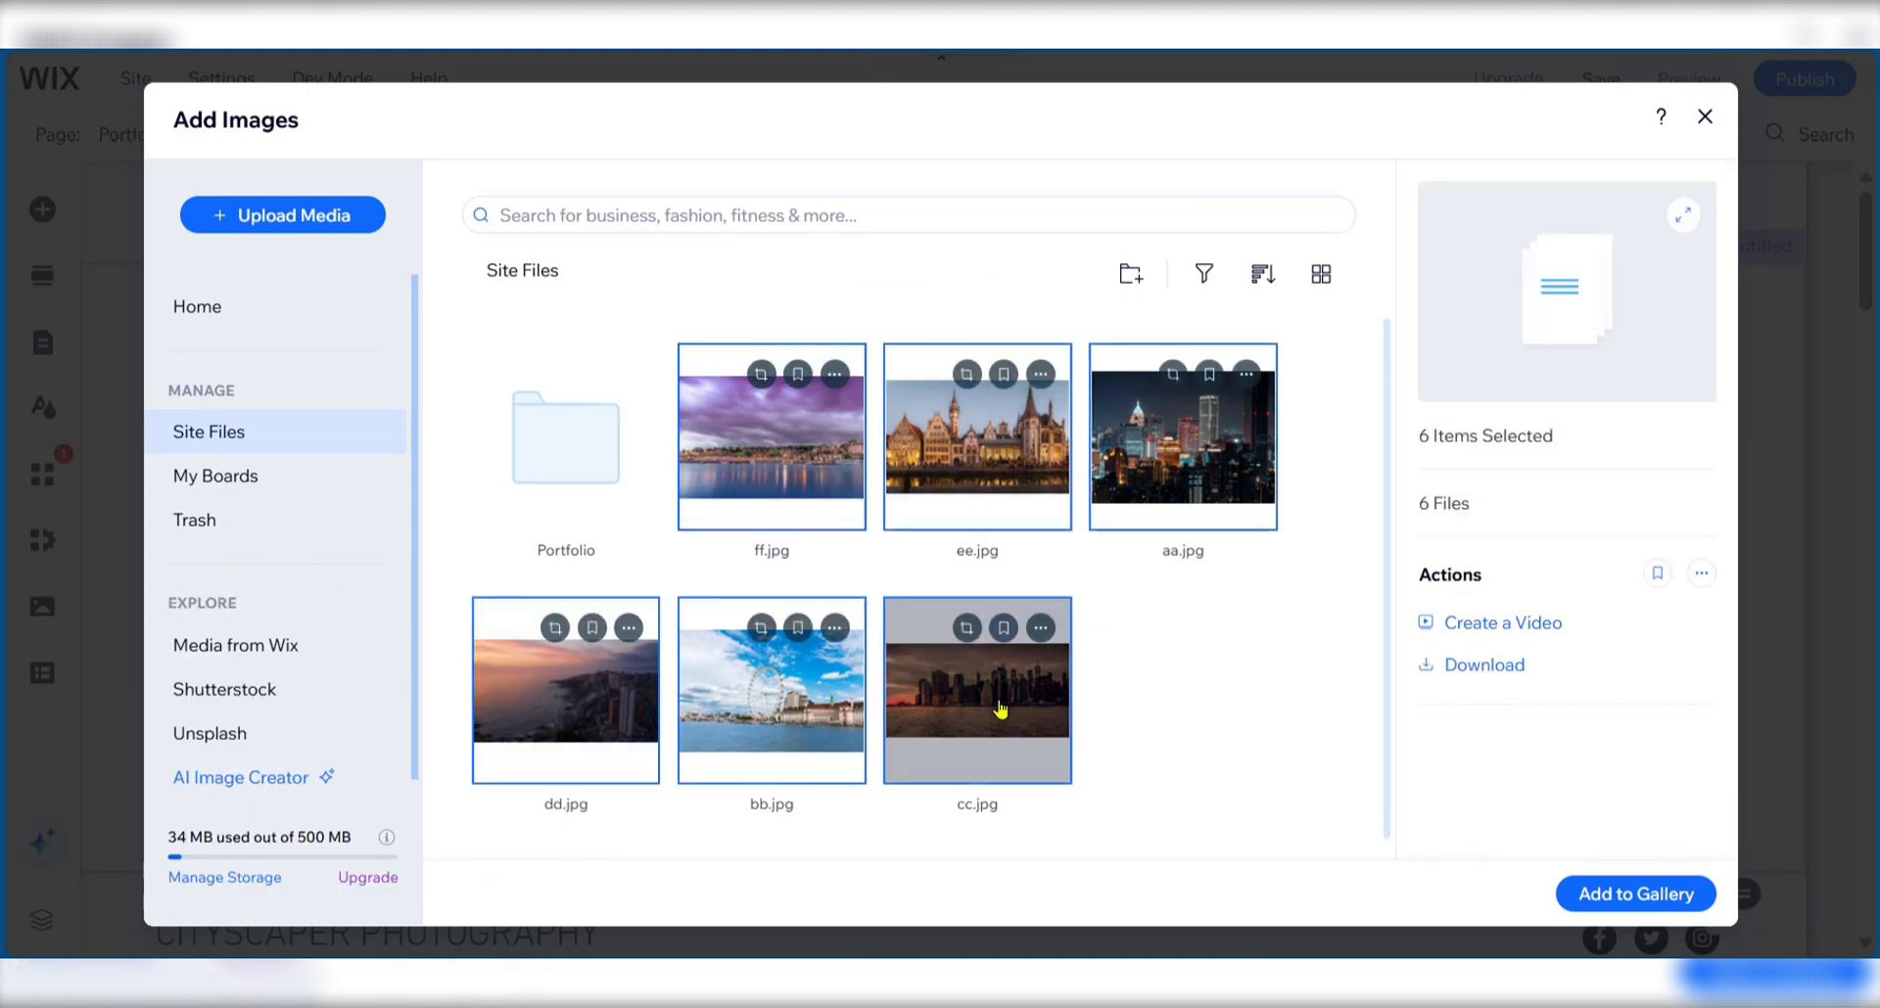
{"action": "left_click", "coordinate": [1625, 895]}
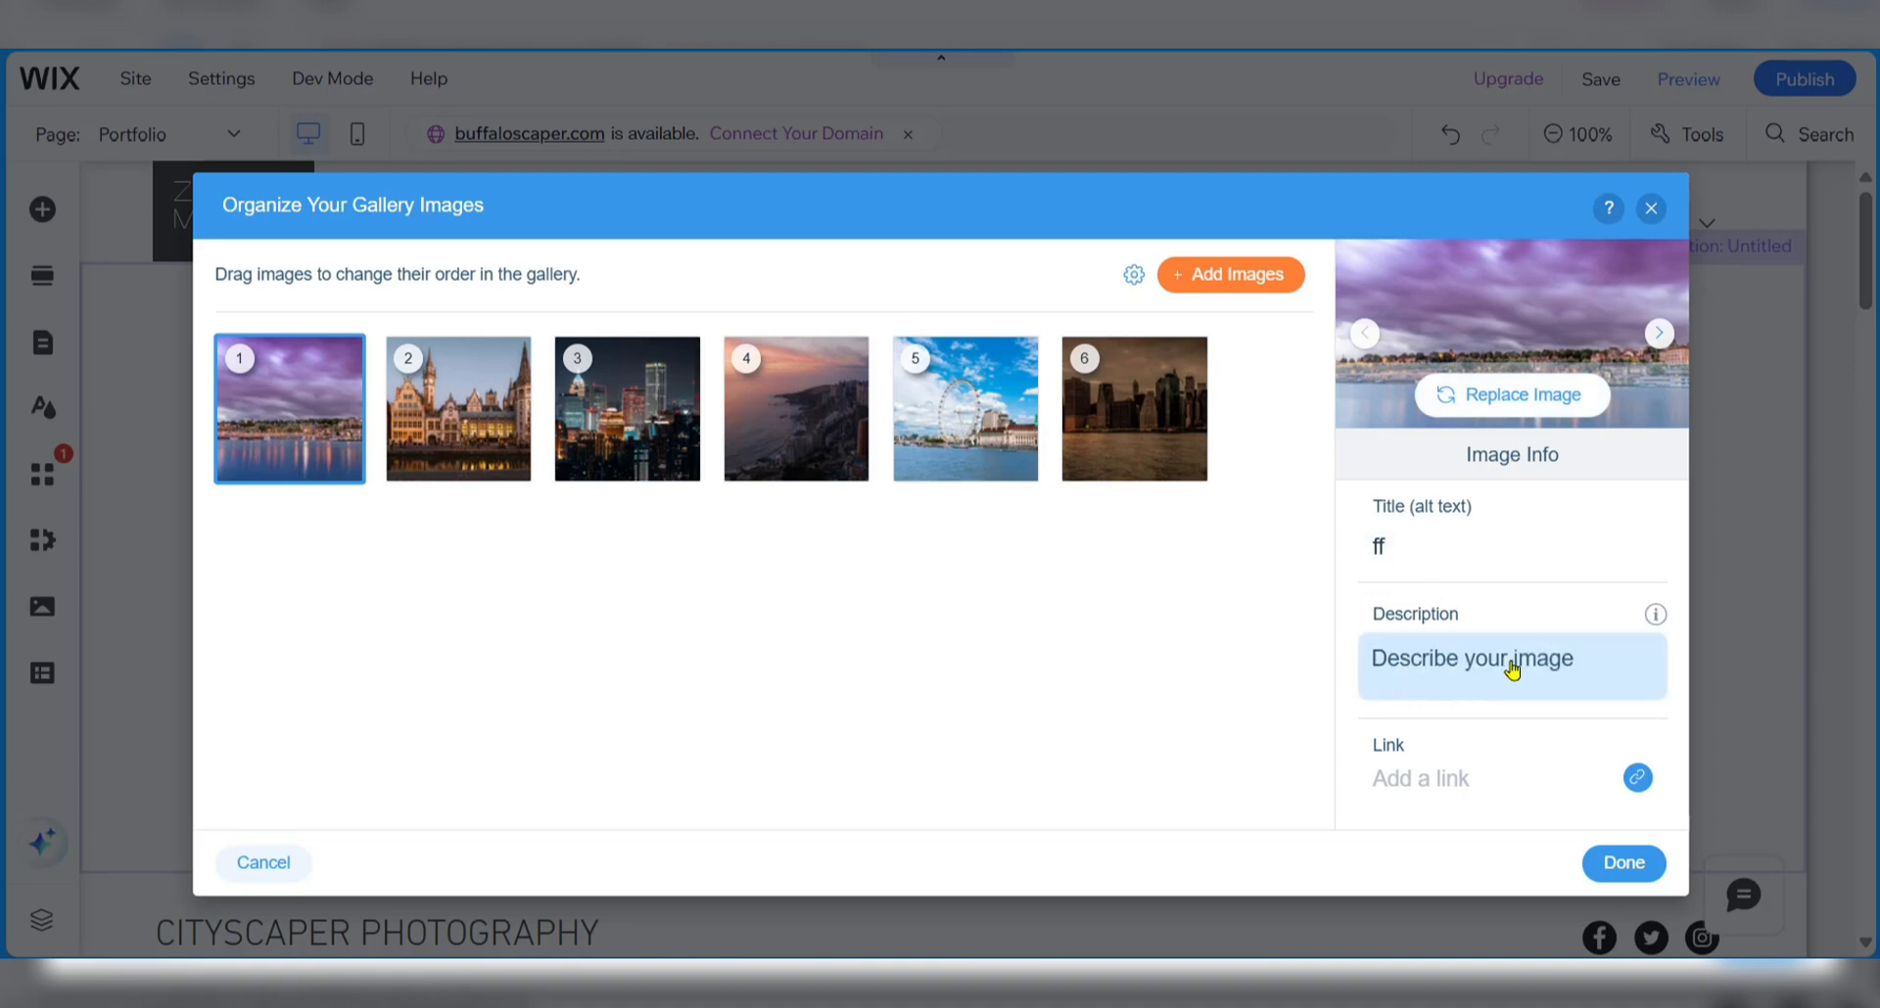
- Give the first gallery image the description "Purple Sky" and the title "cloud"
{"action": "type", "text": "Purple Sky"}
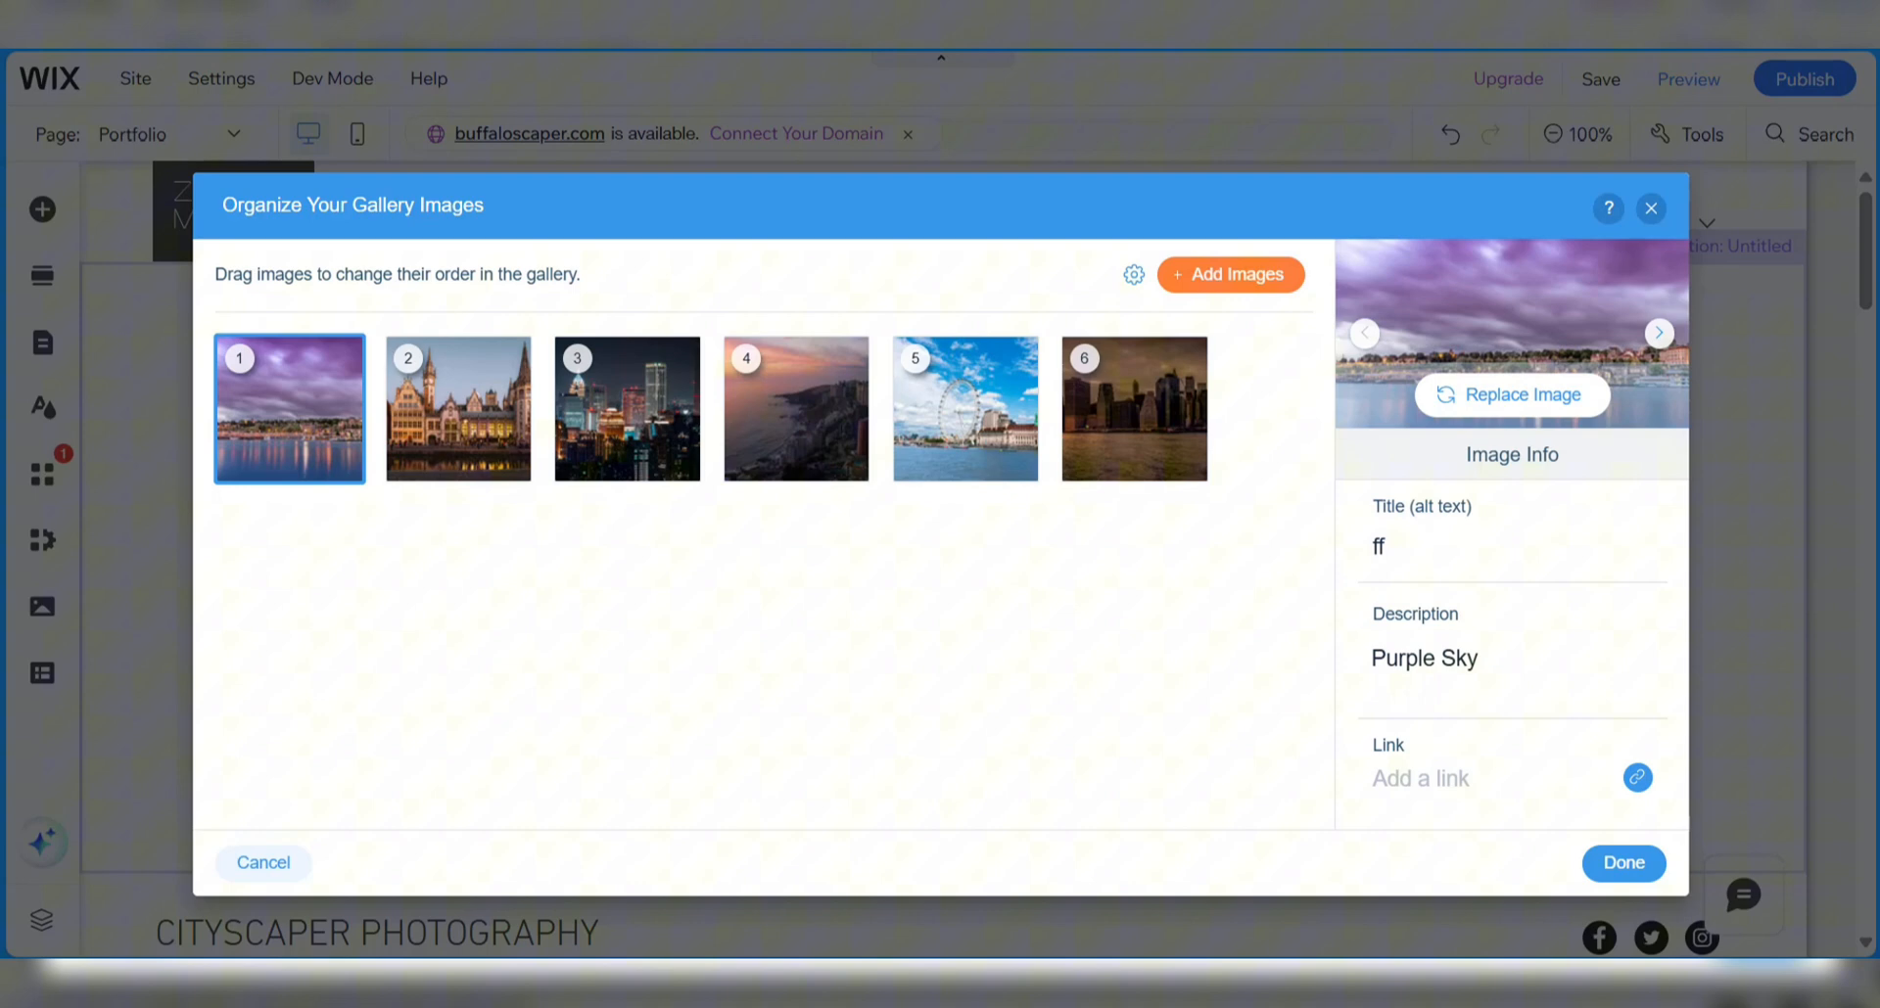
{"action": "left_click", "coordinate": [1409, 549]}
{"action": "key", "text": "BackSpace"}
{"action": "key", "text": "BackSpace"}
{"action": "type", "text": "cloud"}
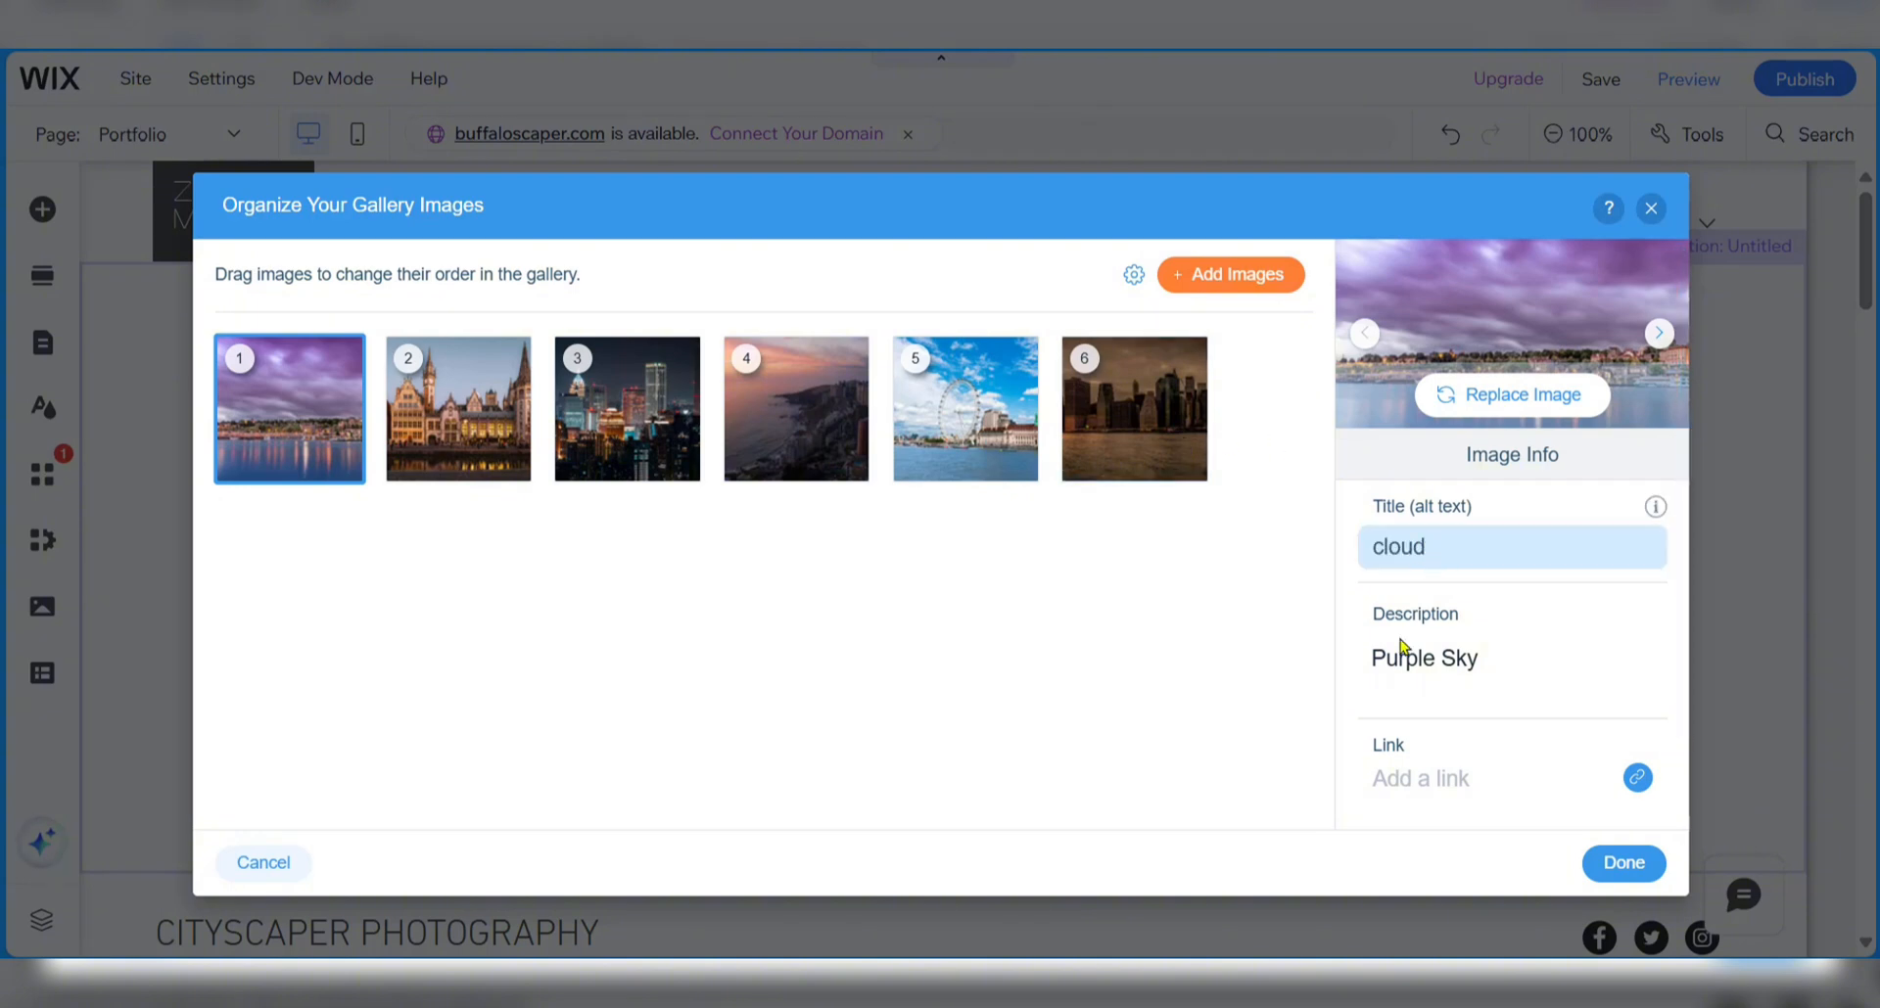
- Check the image info of the other five gallery photos and apply the gallery changes
{"action": "left_click", "coordinate": [477, 429]}
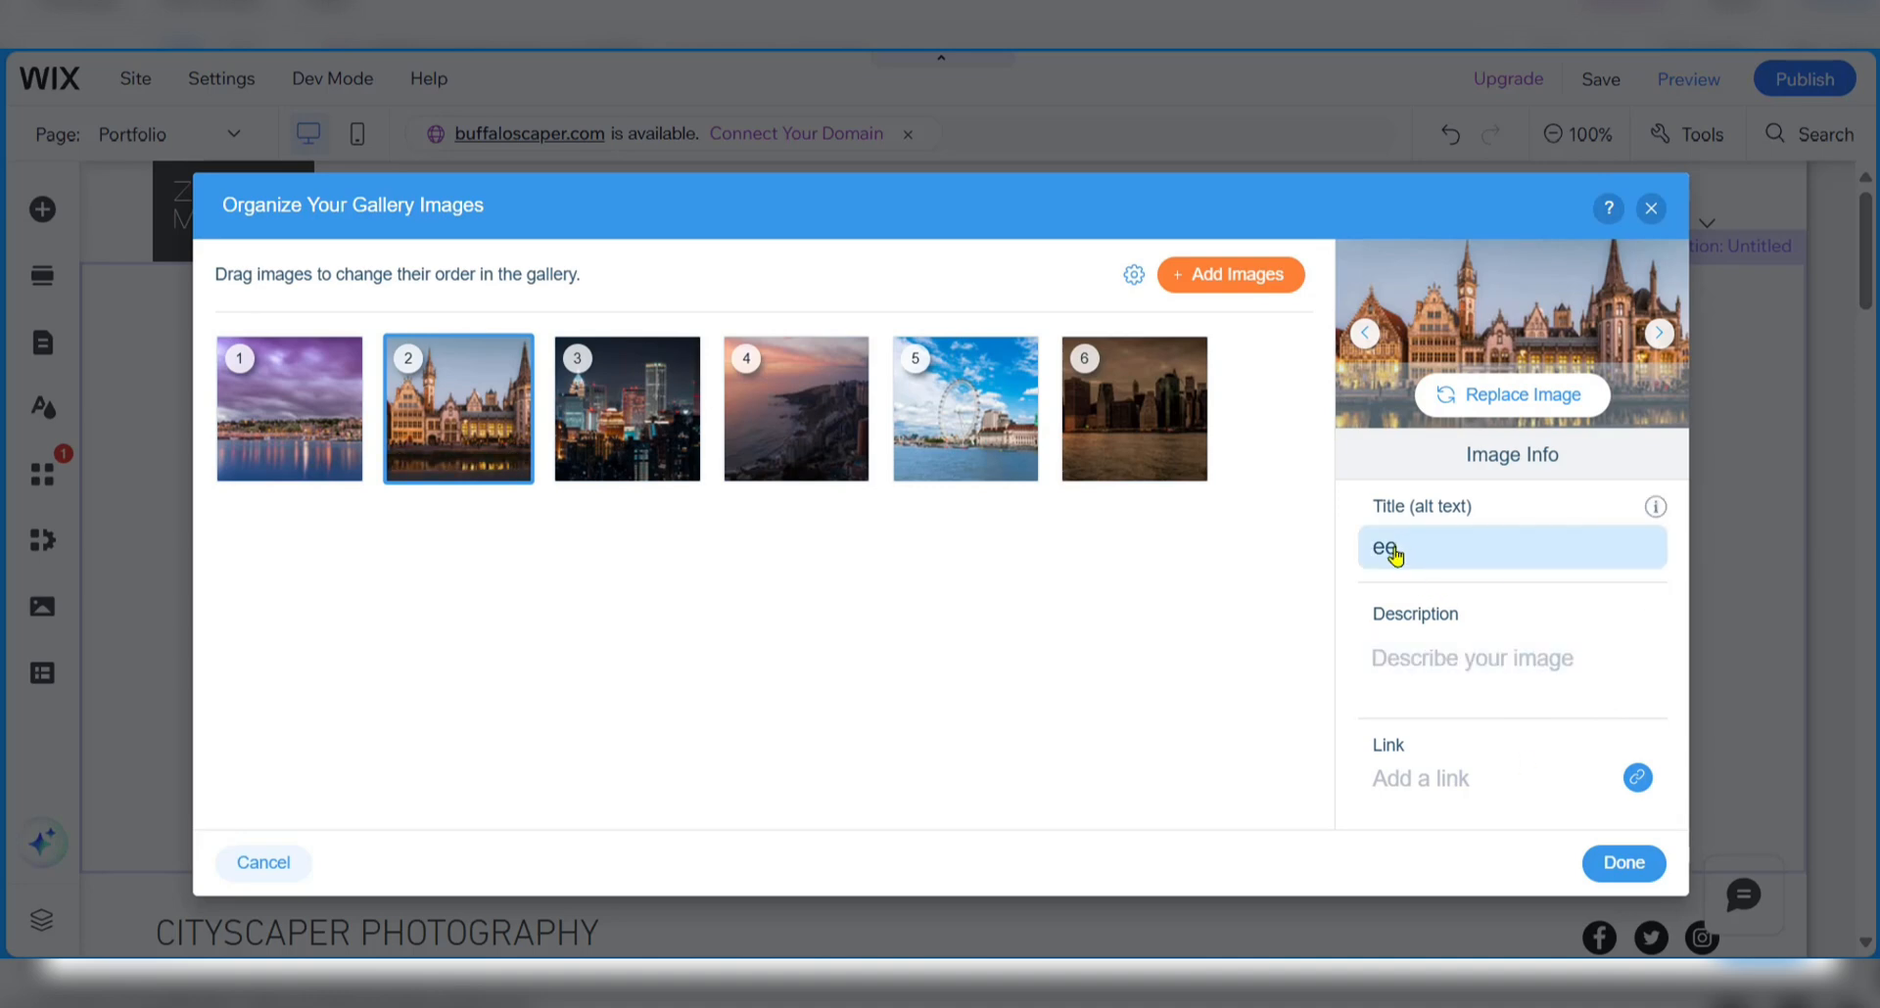
{"action": "left_click", "coordinate": [627, 431]}
{"action": "left_click", "coordinate": [764, 455]}
{"action": "left_click", "coordinate": [982, 442]}
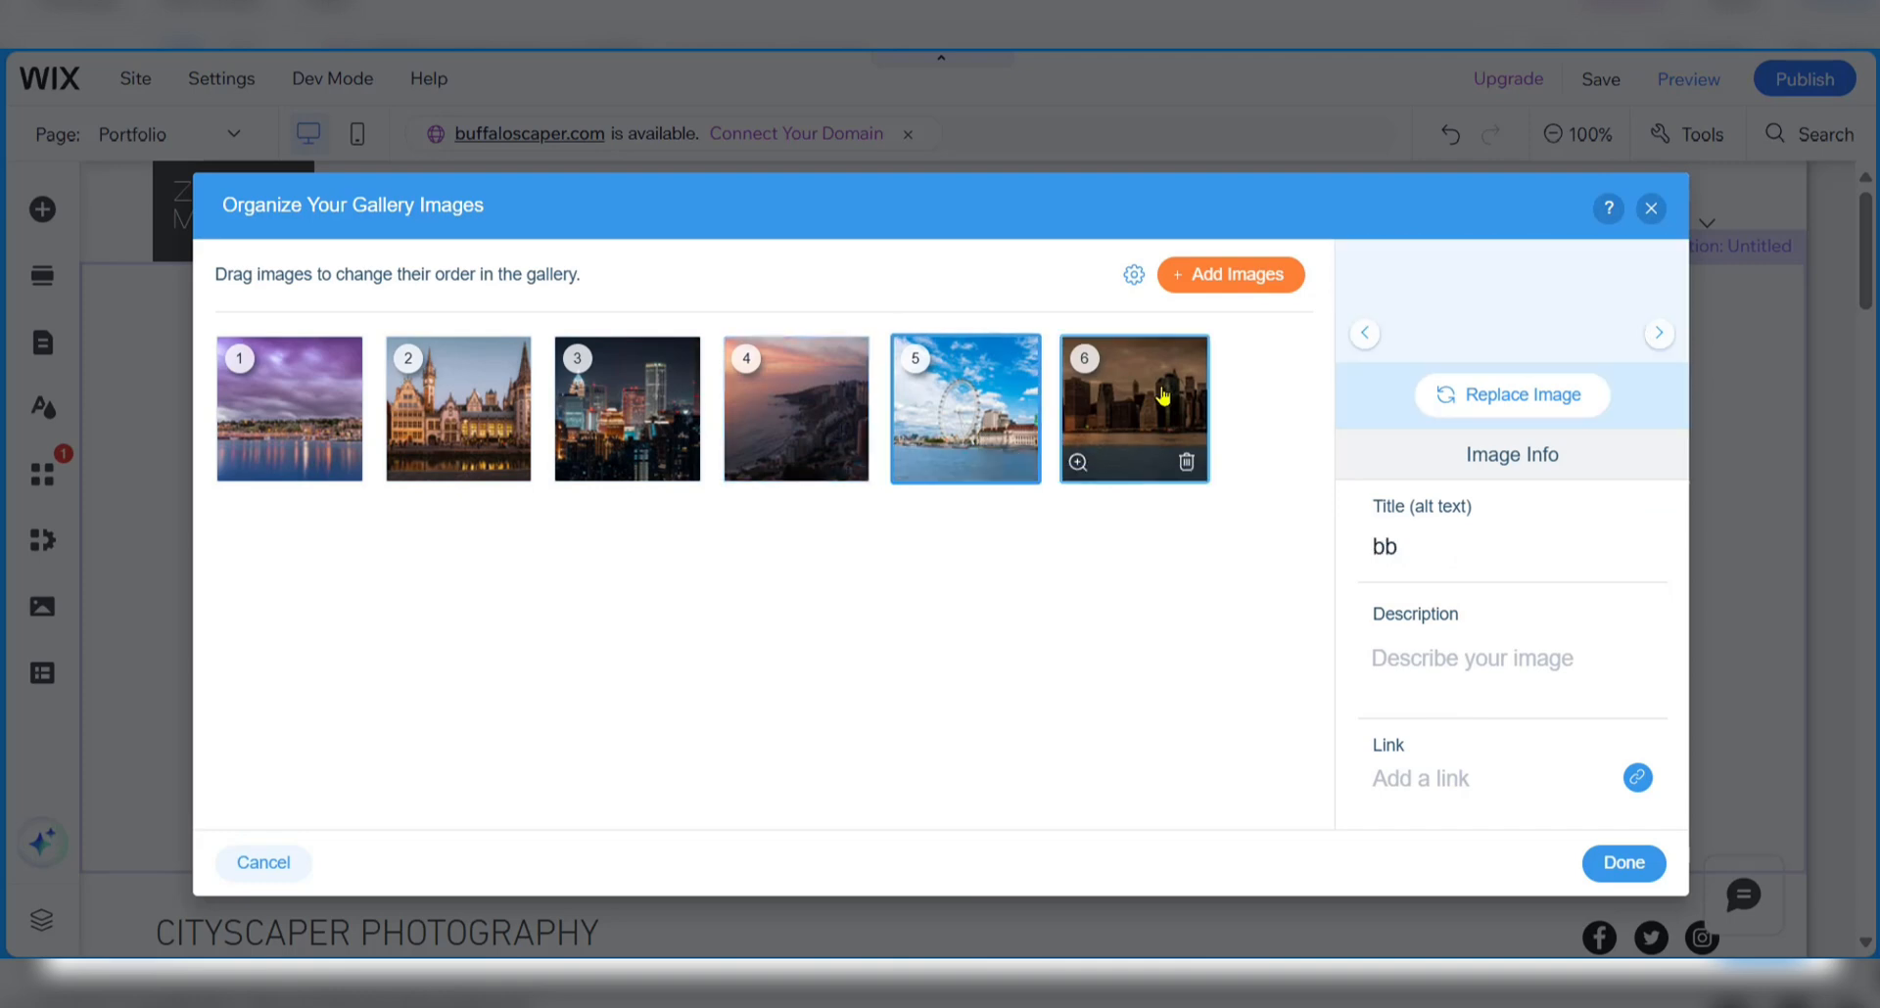
{"action": "left_click", "coordinate": [1136, 431]}
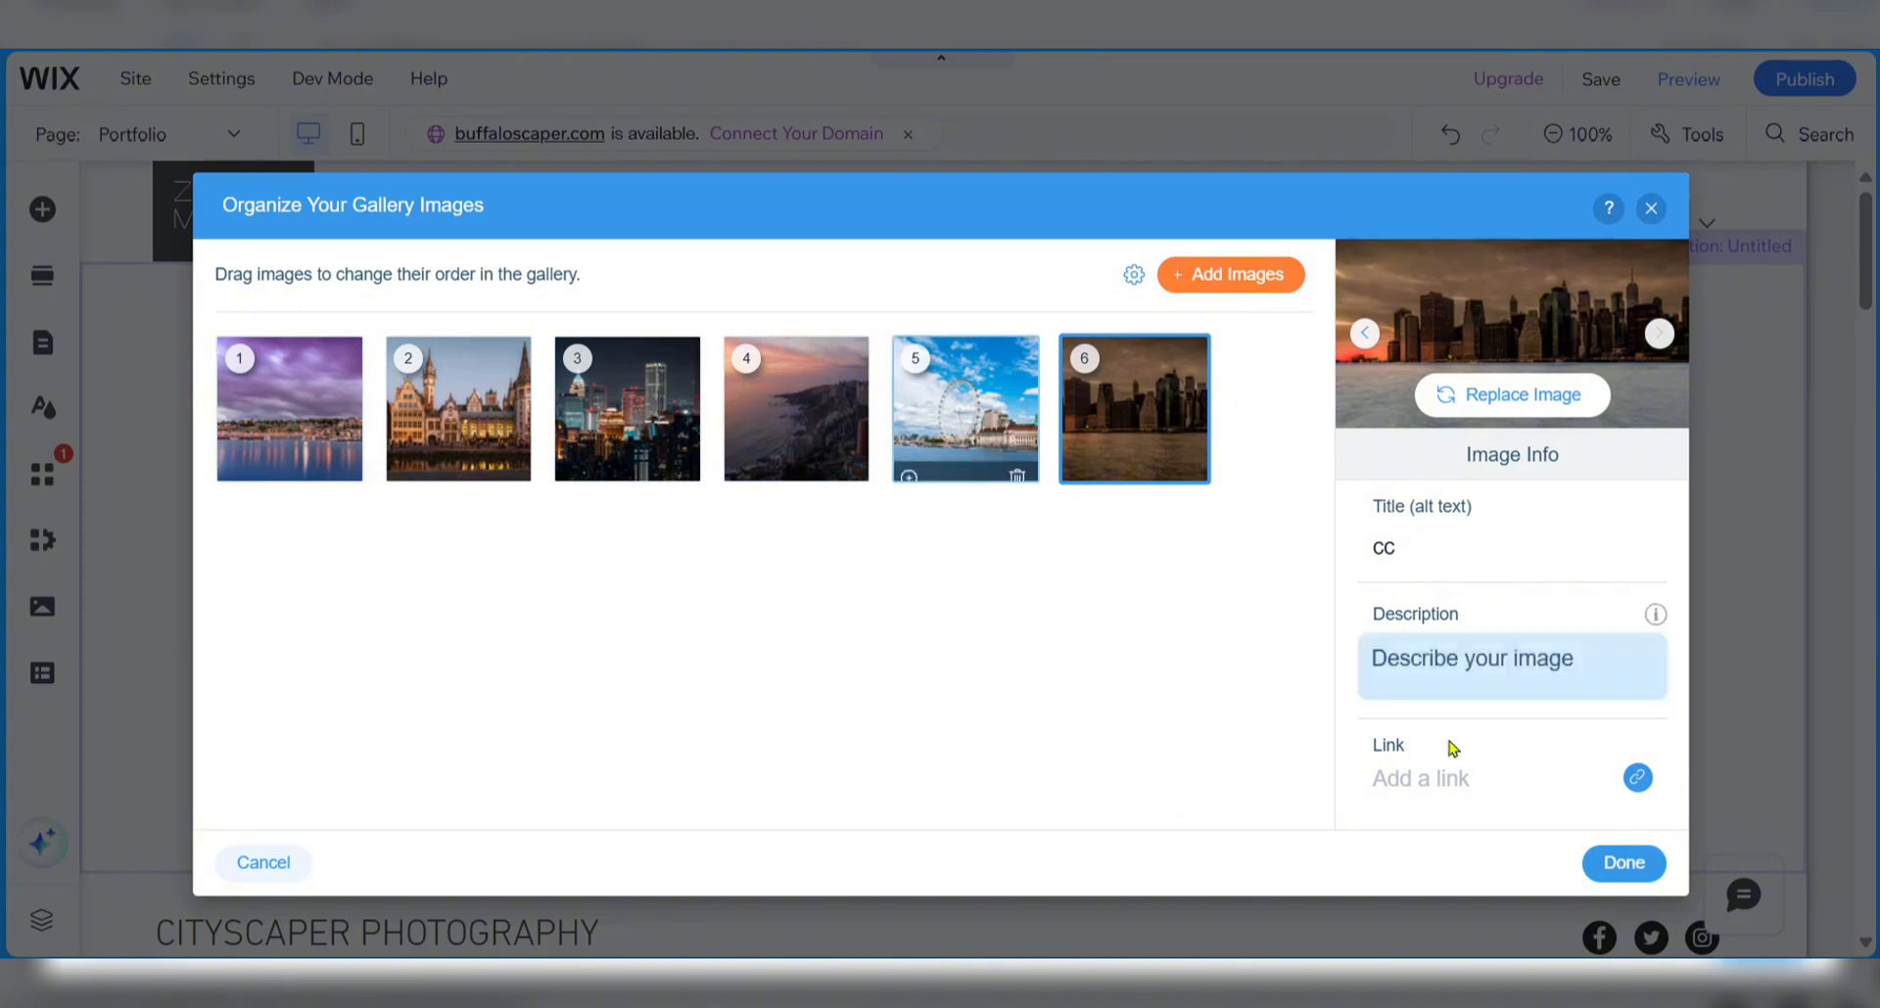
{"action": "left_click", "coordinate": [1617, 865]}
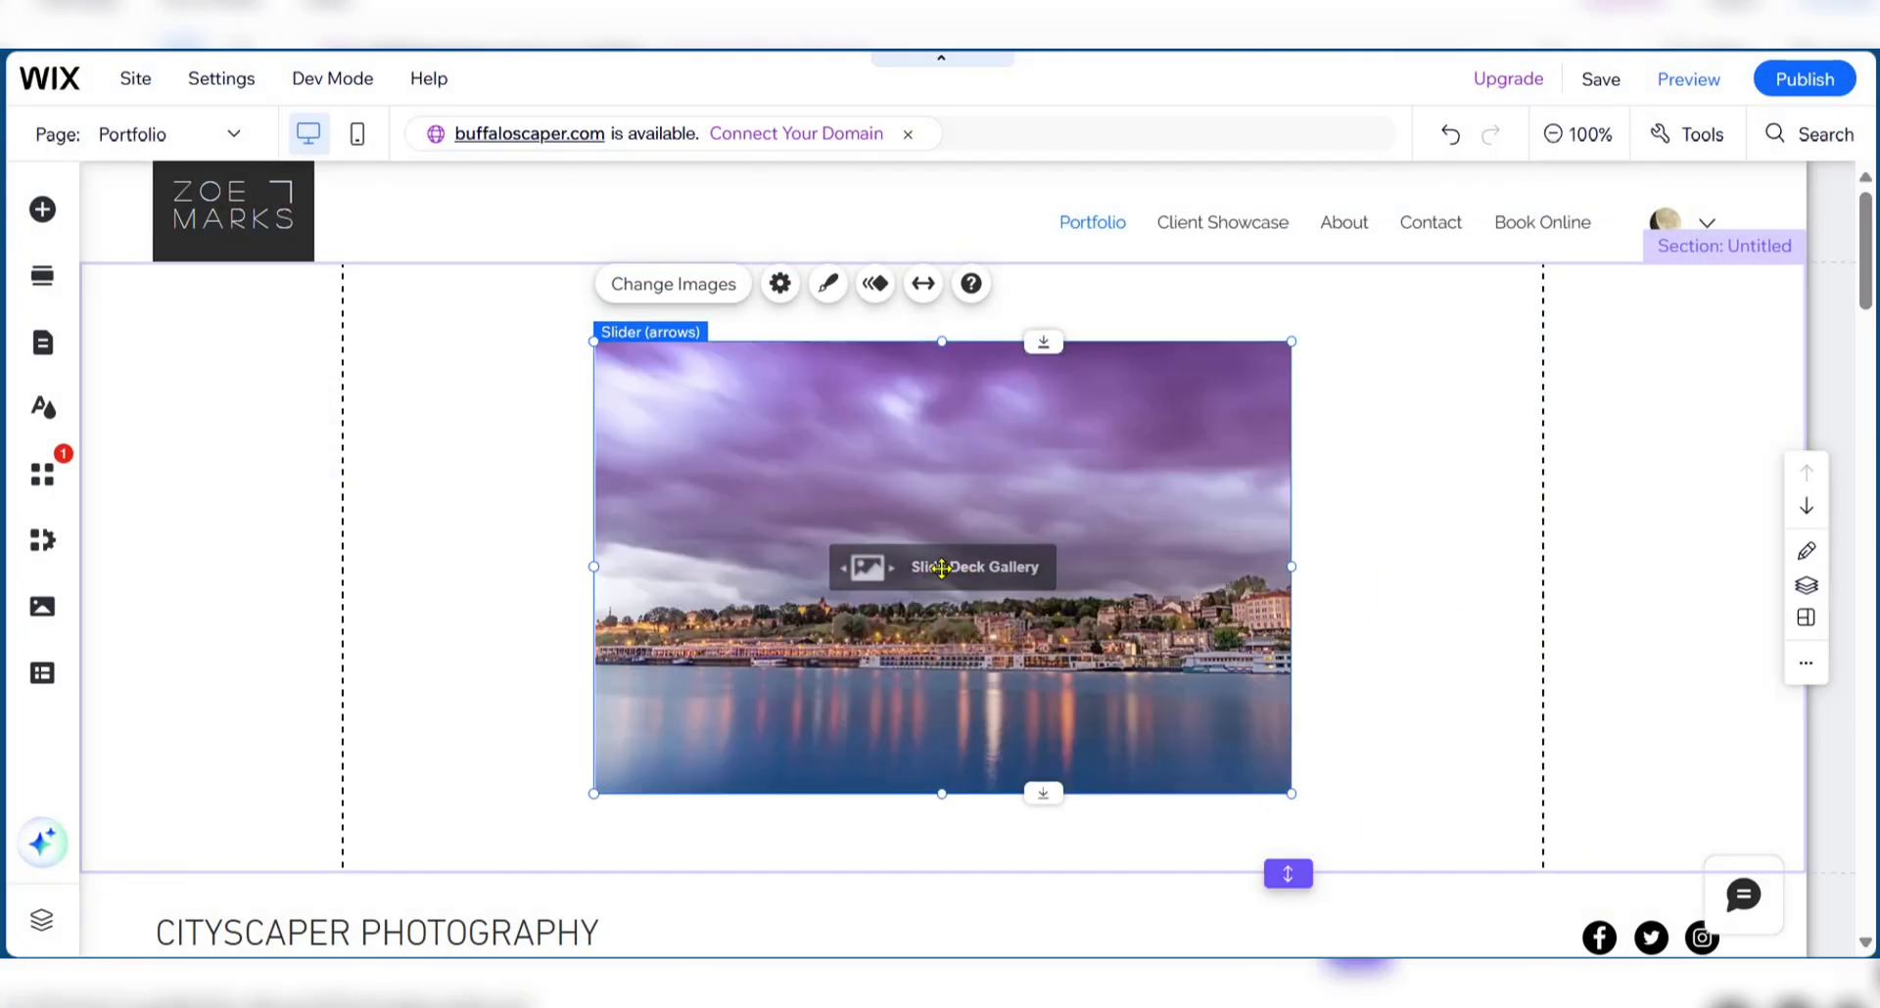
- Change the slider gallery section's layout to the full-width strip with a large centre photo flanked by partly shown photos
{"action": "left_click", "coordinate": [1380, 530]}
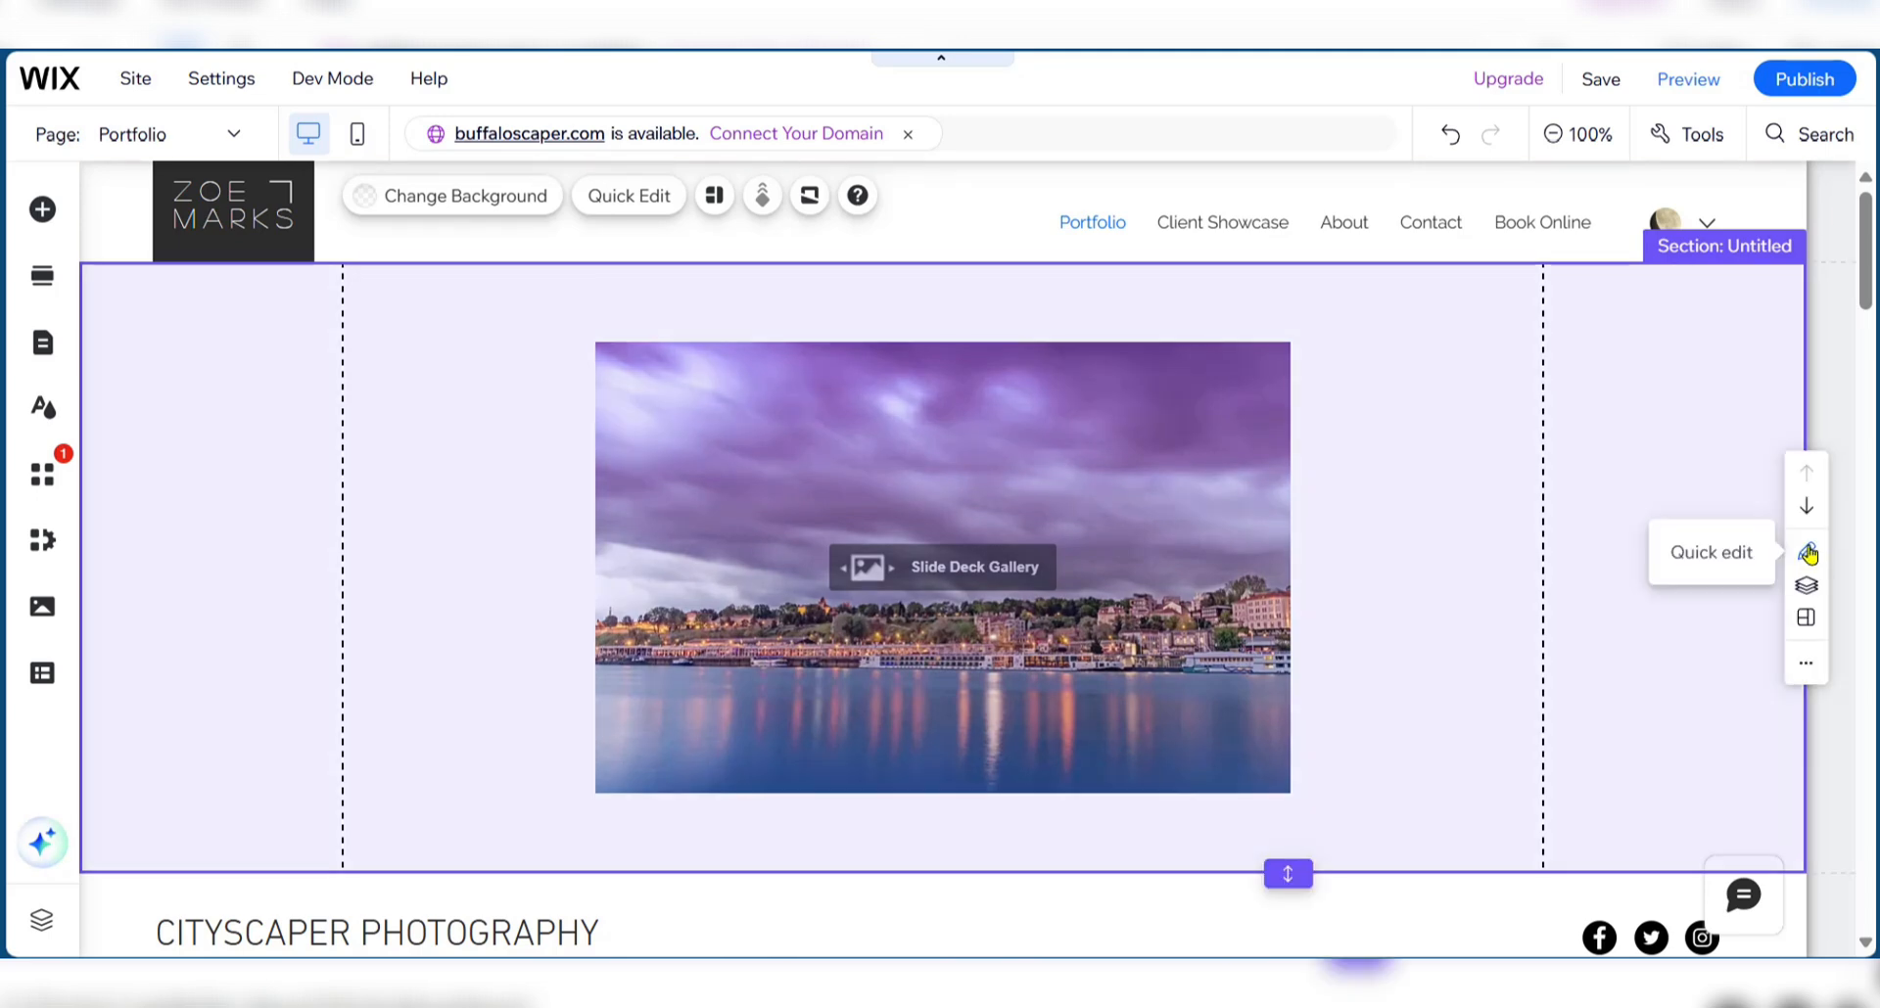
{"action": "left_click", "coordinate": [1807, 554]}
{"action": "scroll", "coordinate": [674, 659], "scroll_direction": "down", "scroll_amount": 3}
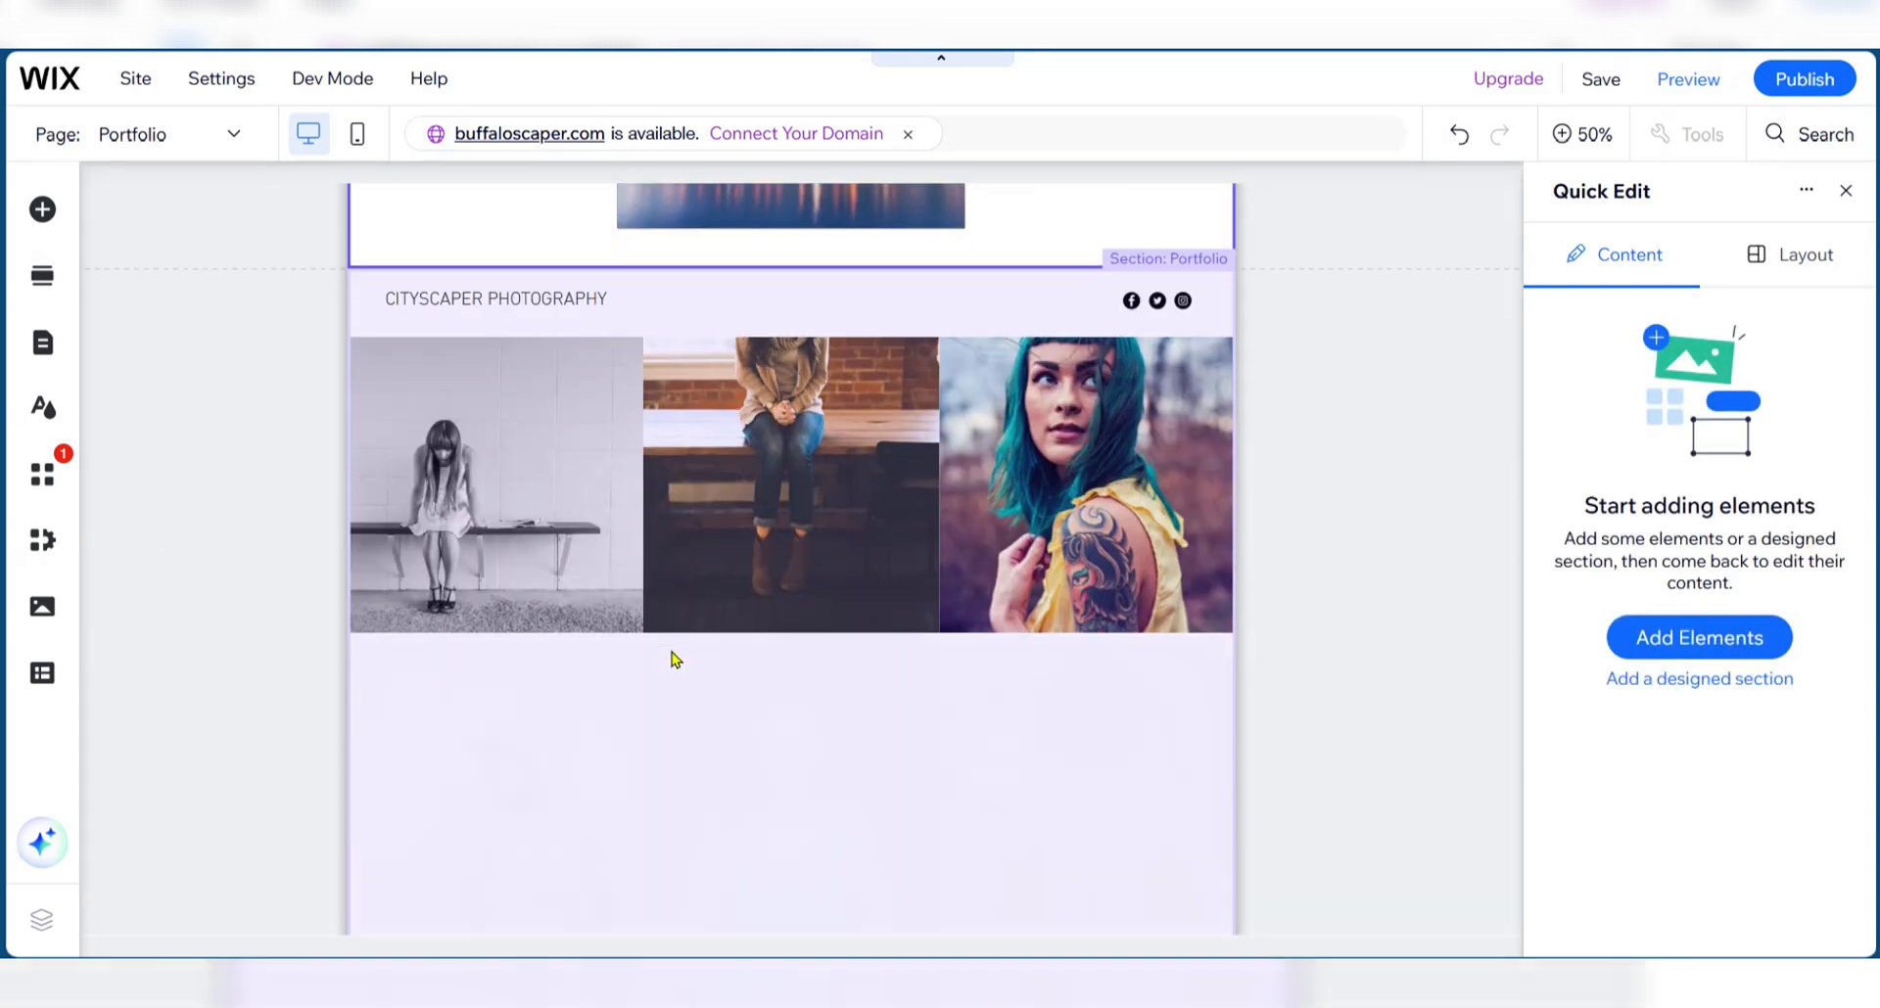
{"action": "scroll", "coordinate": [674, 659], "scroll_direction": "up", "scroll_amount": 3}
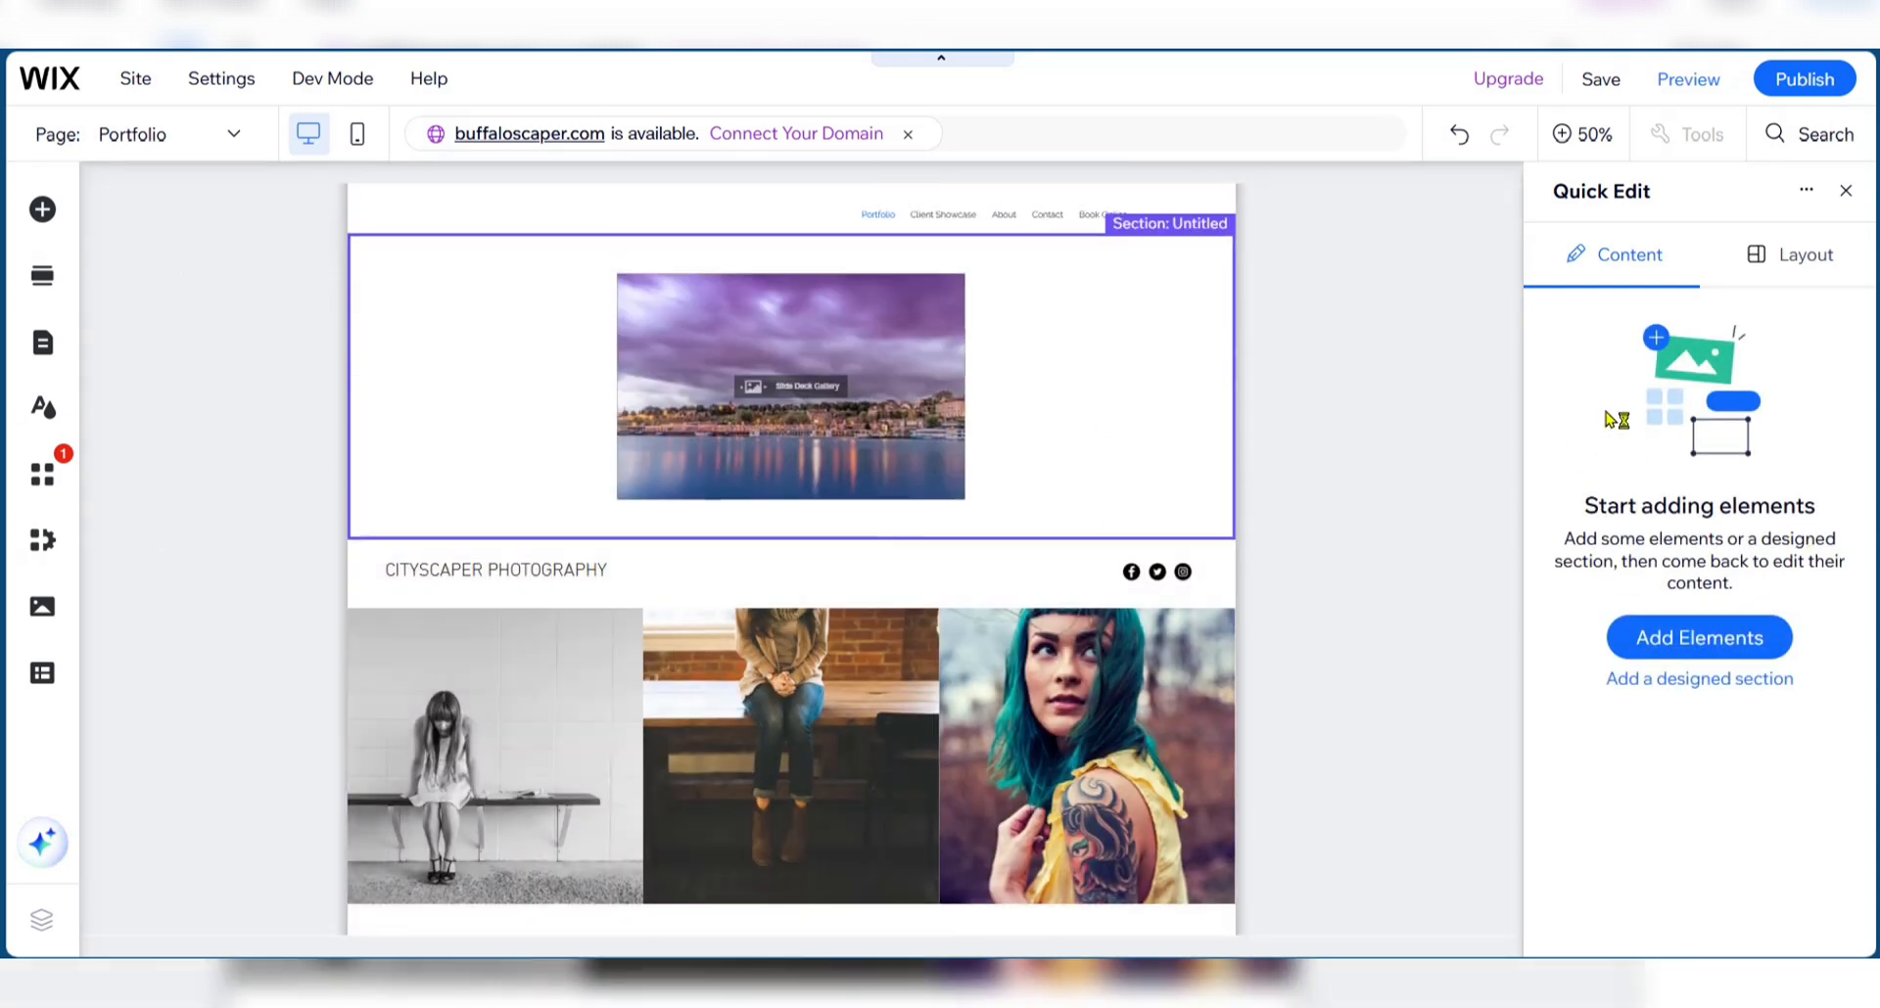
{"action": "left_click", "coordinate": [1761, 281]}
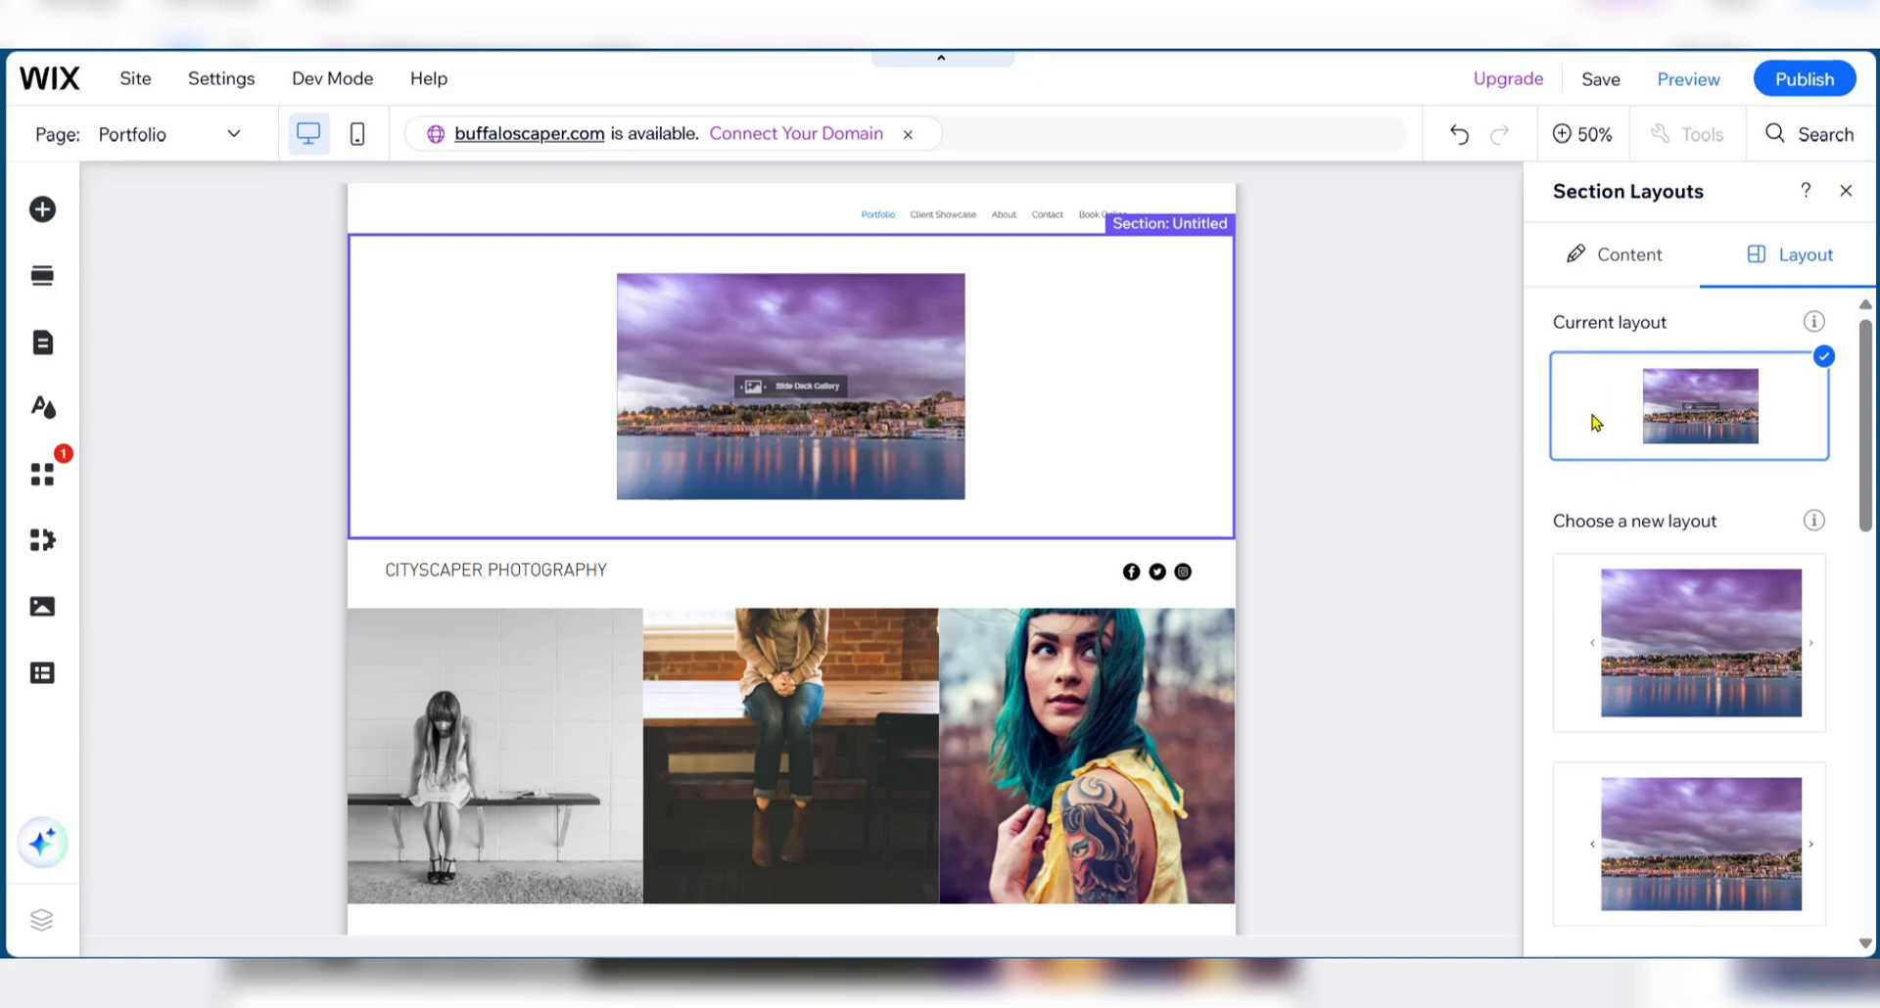
{"action": "scroll", "coordinate": [1630, 479], "scroll_direction": "down", "scroll_amount": 5}
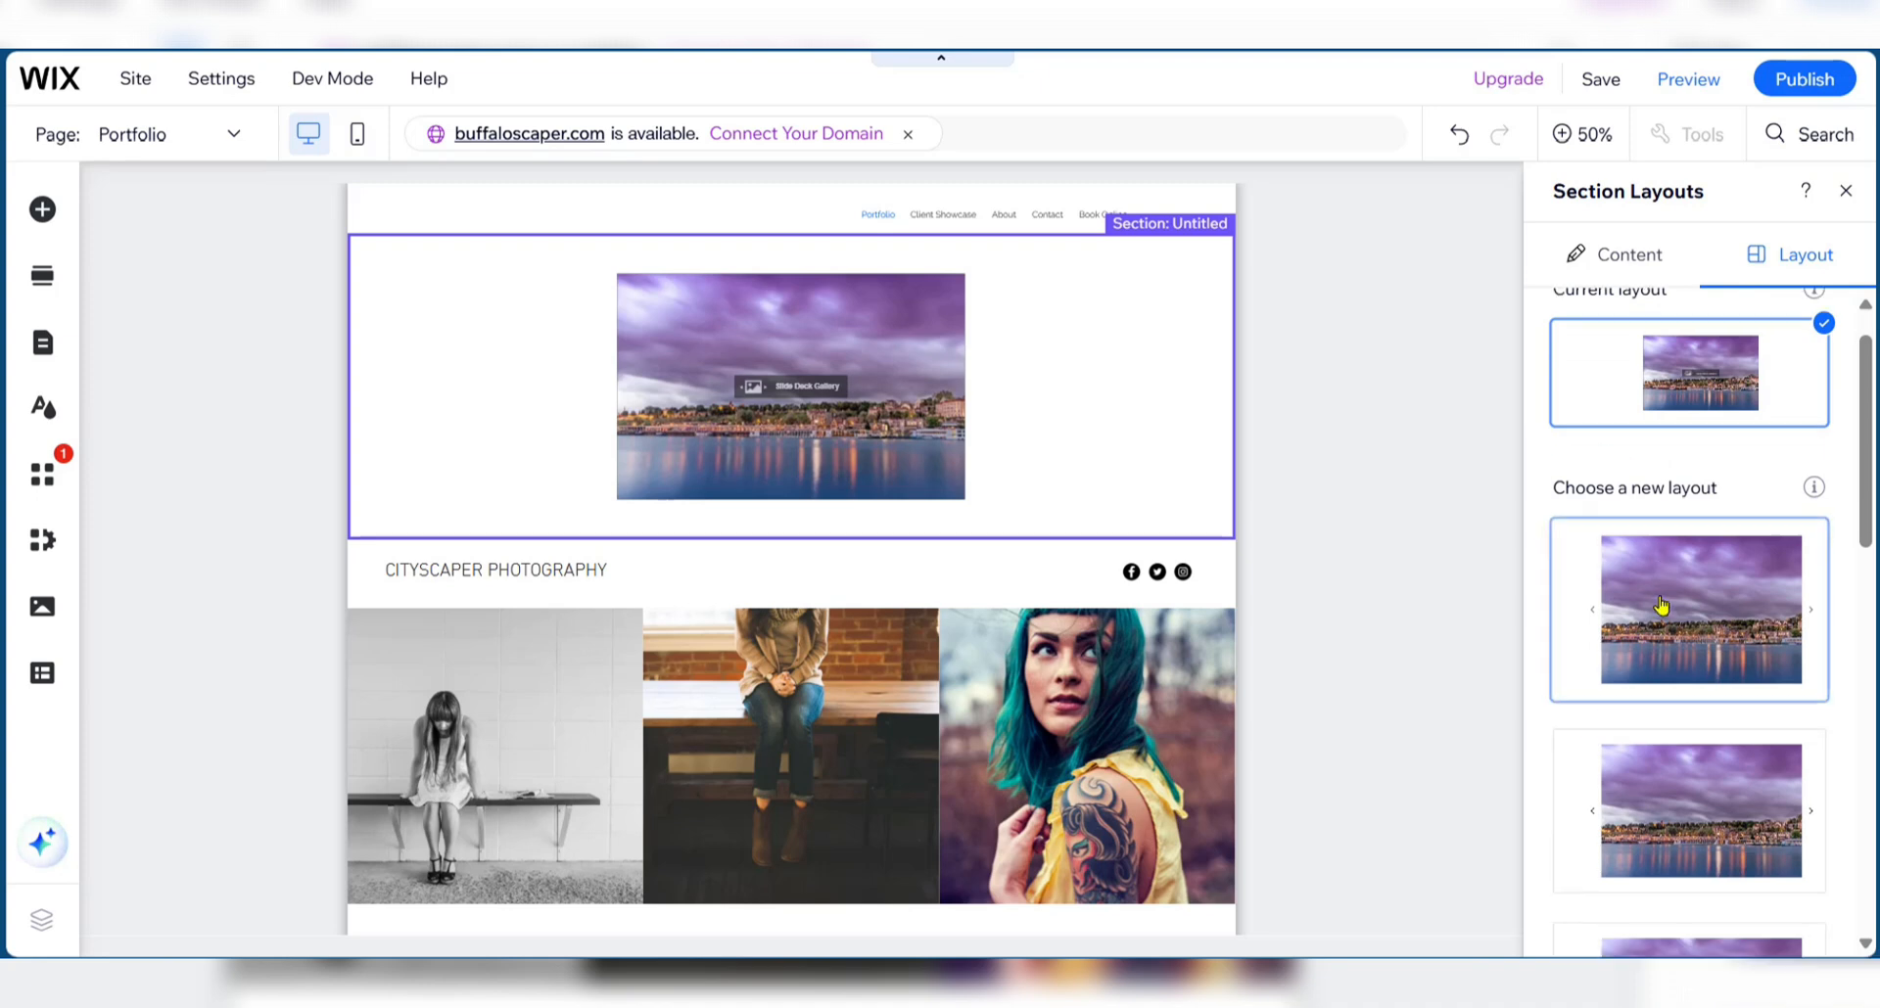
{"action": "scroll", "coordinate": [1651, 519], "scroll_direction": "up", "scroll_amount": 3}
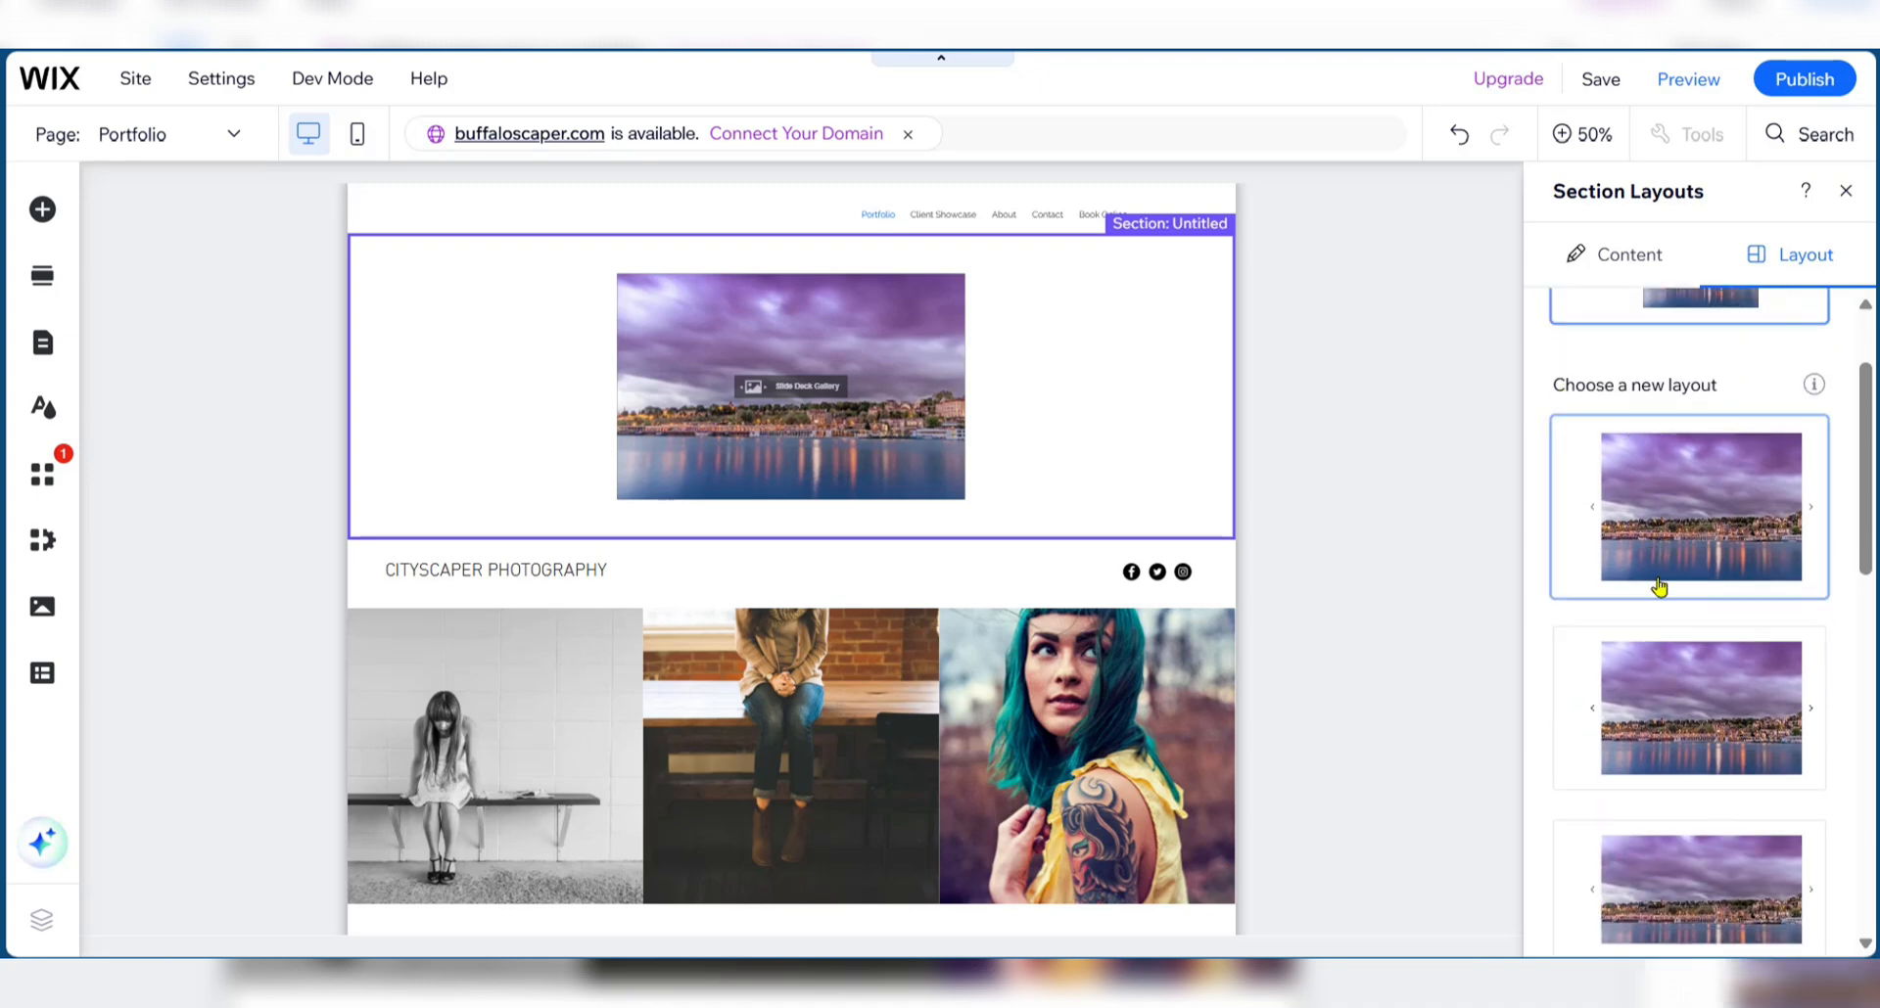
{"action": "scroll", "coordinate": [1684, 534], "scroll_direction": "down", "scroll_amount": 2}
{"action": "scroll", "coordinate": [1668, 601], "scroll_direction": "down", "scroll_amount": 5}
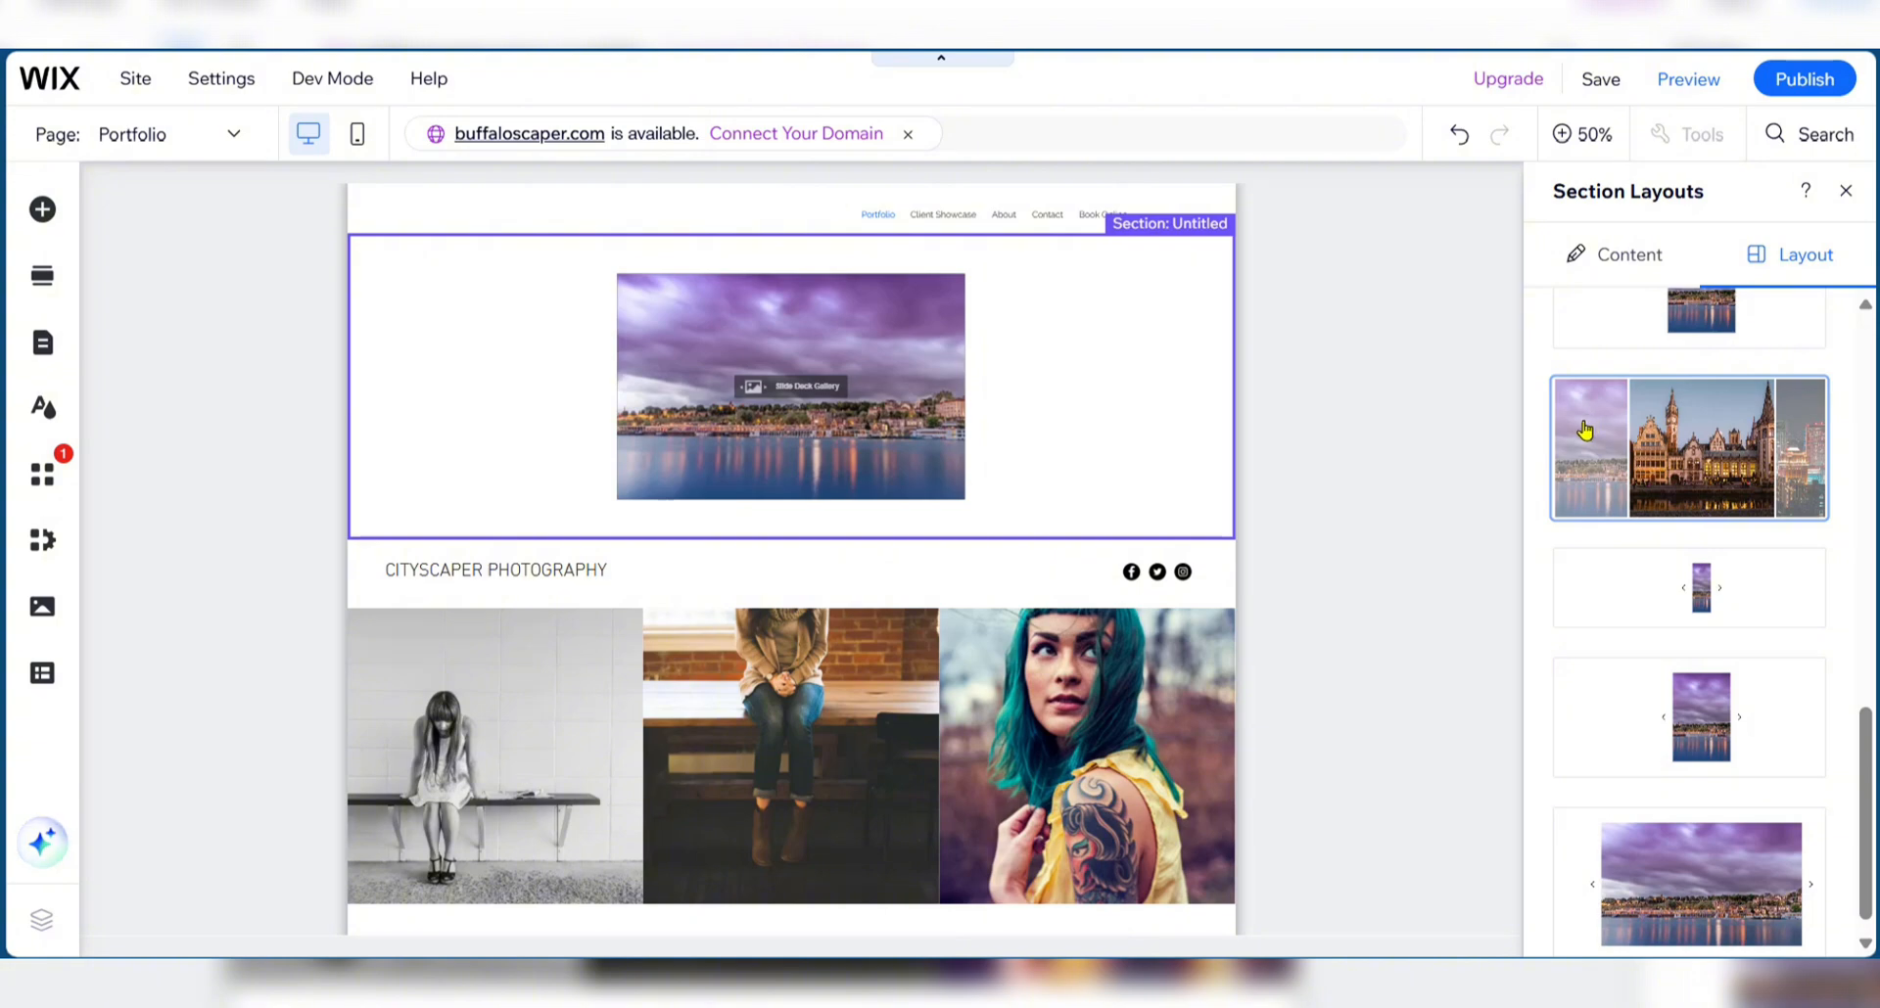
{"action": "left_click", "coordinate": [1668, 453]}
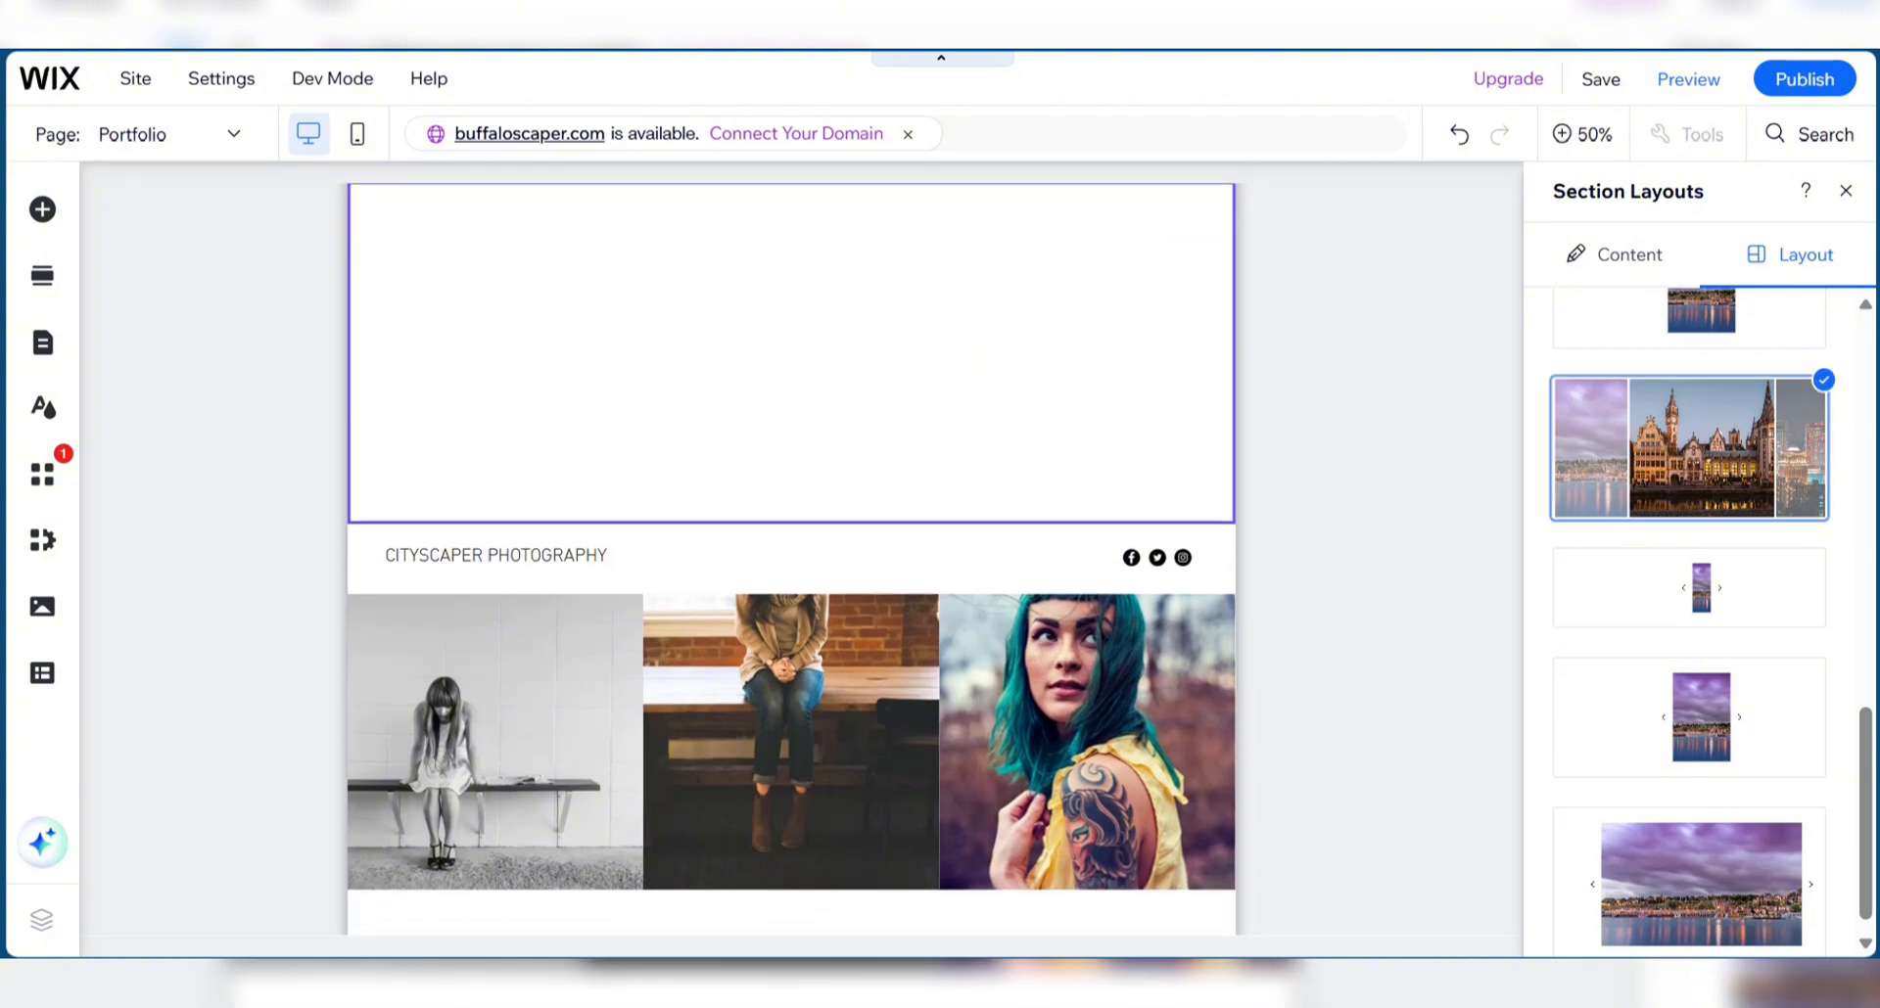
{"action": "scroll", "coordinate": [1033, 536], "scroll_direction": "up", "scroll_amount": 1}
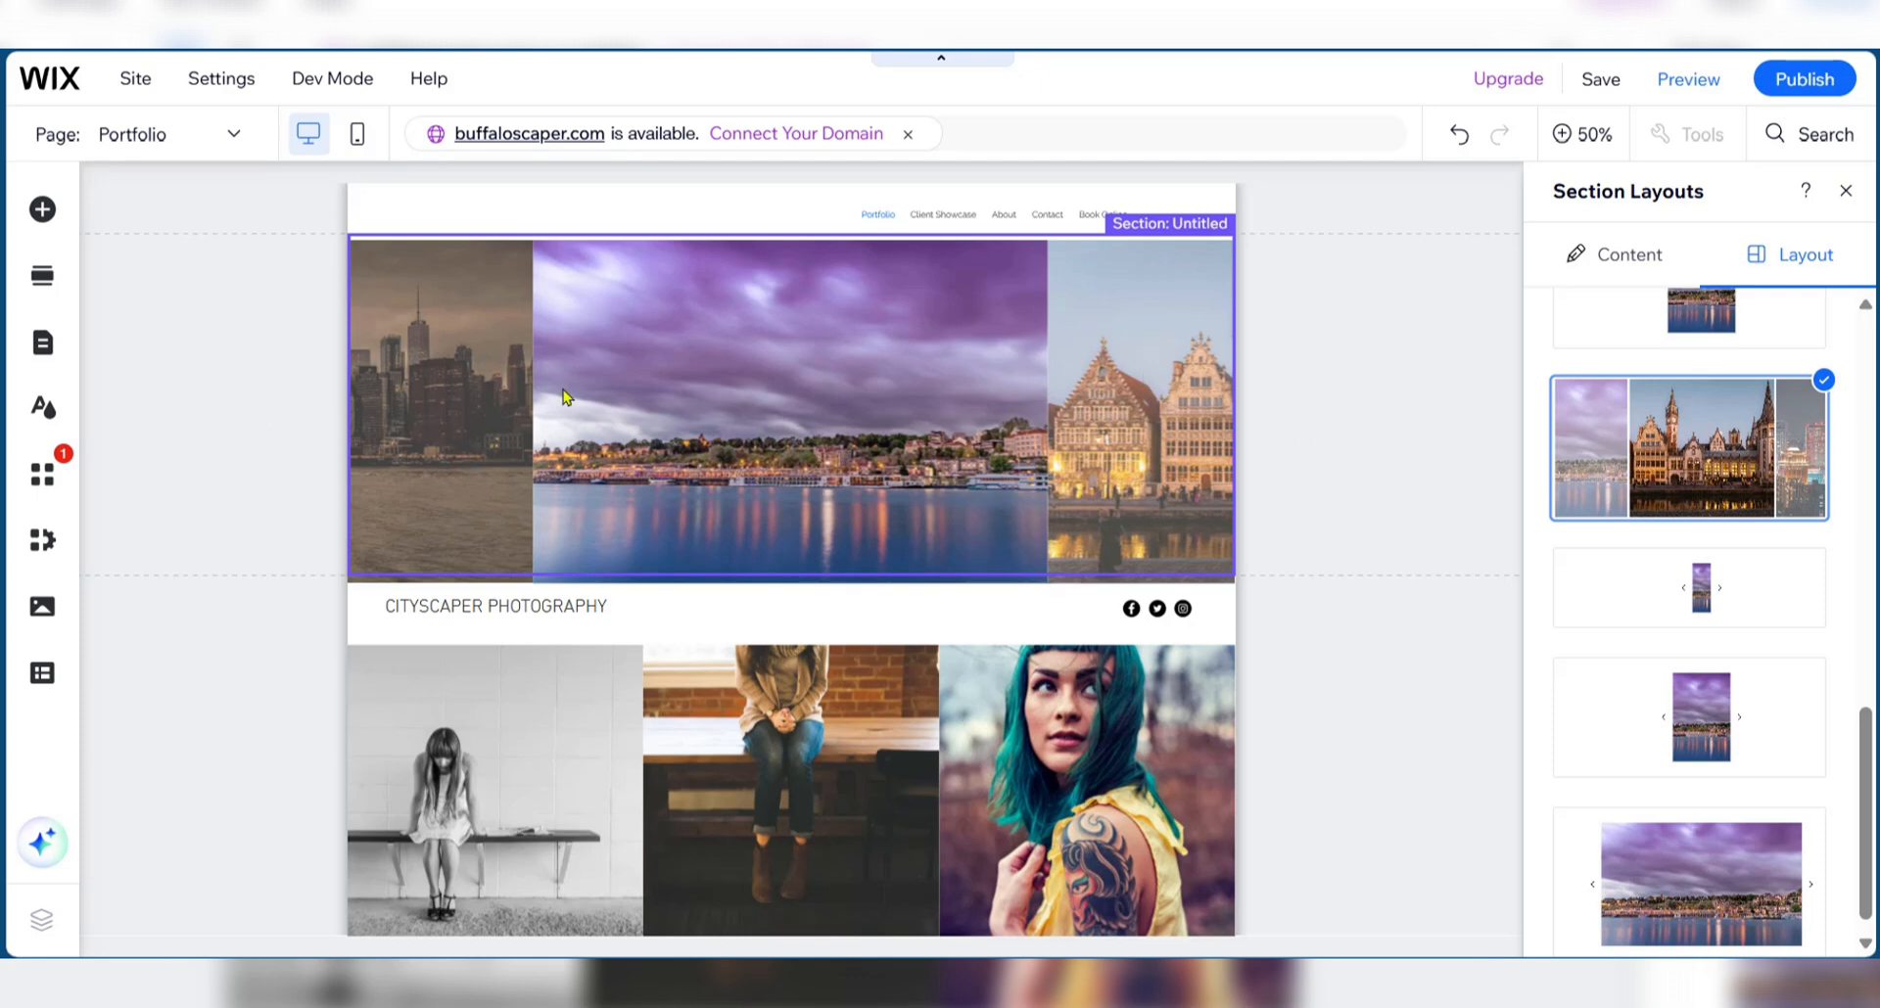
{"action": "scroll", "coordinate": [1682, 504], "scroll_direction": "down", "scroll_amount": 5}
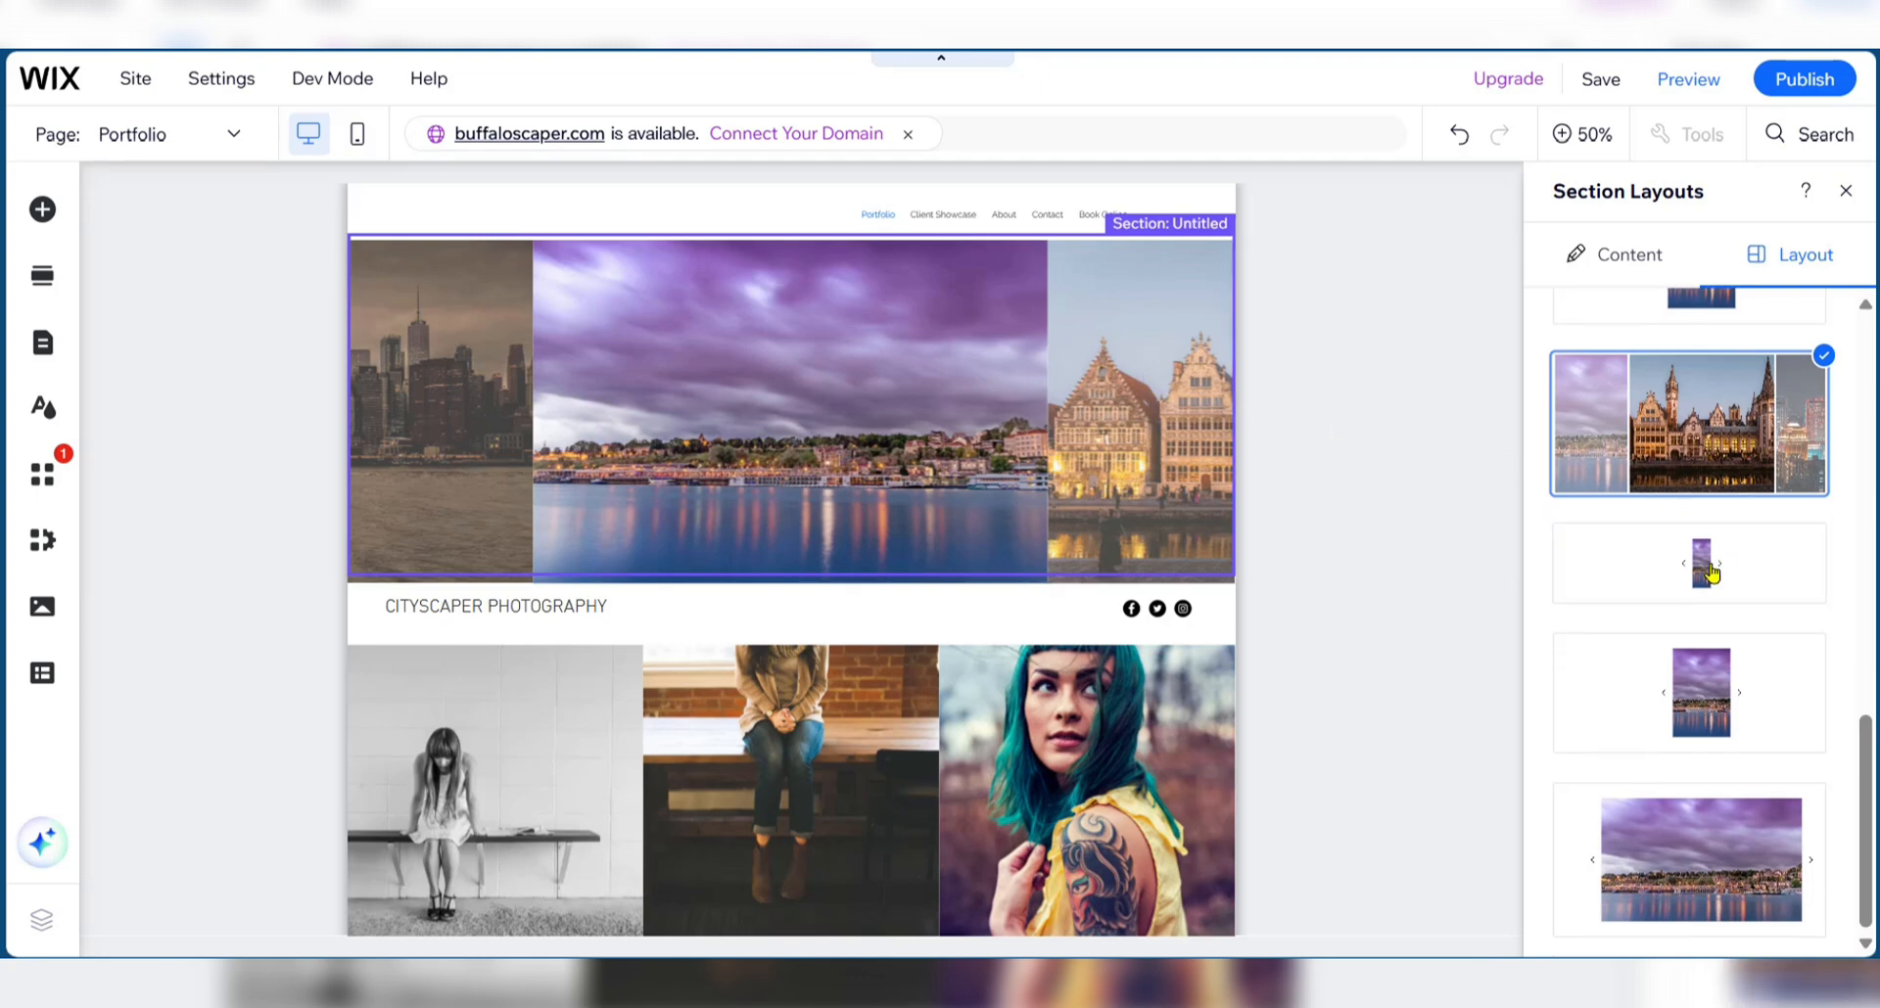
- Preview the Portfolio page and view the gallery photos enlarged, moving on to the following photo before closing the enlarged view
{"action": "left_click", "coordinate": [1685, 86]}
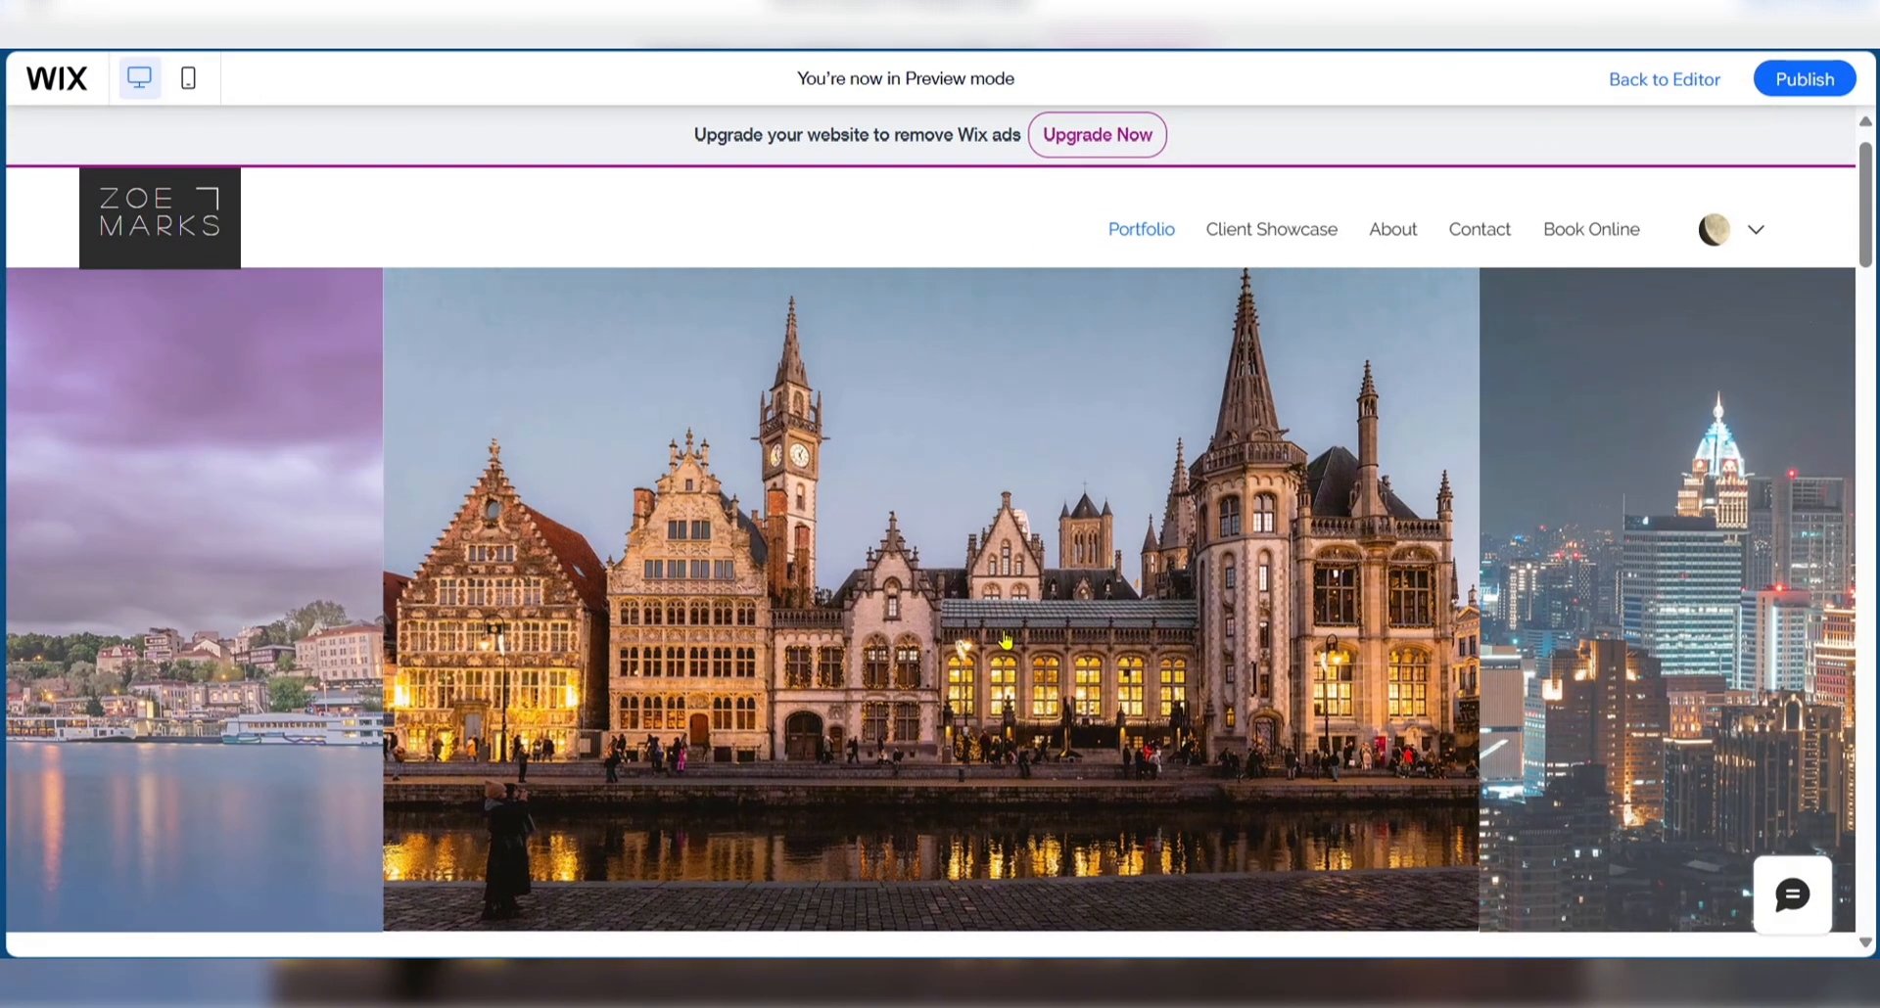
{"action": "left_click", "coordinate": [1231, 647]}
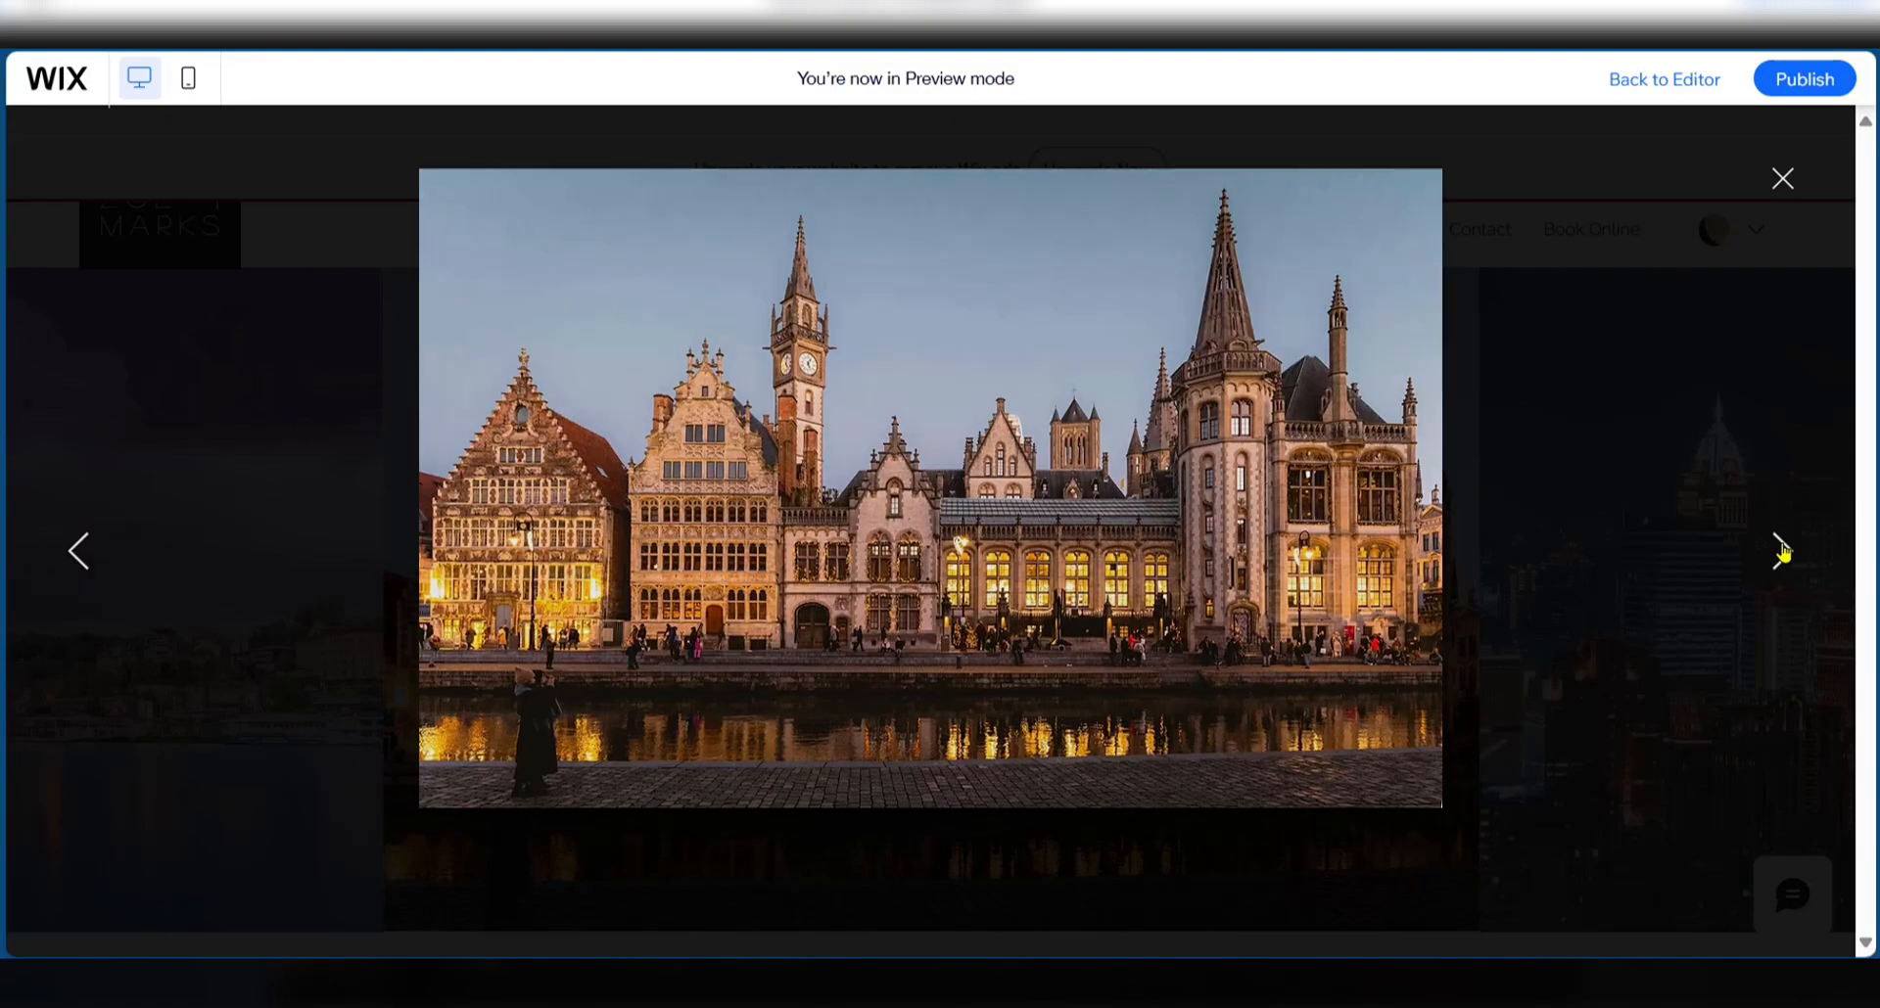
{"action": "left_click", "coordinate": [1780, 548]}
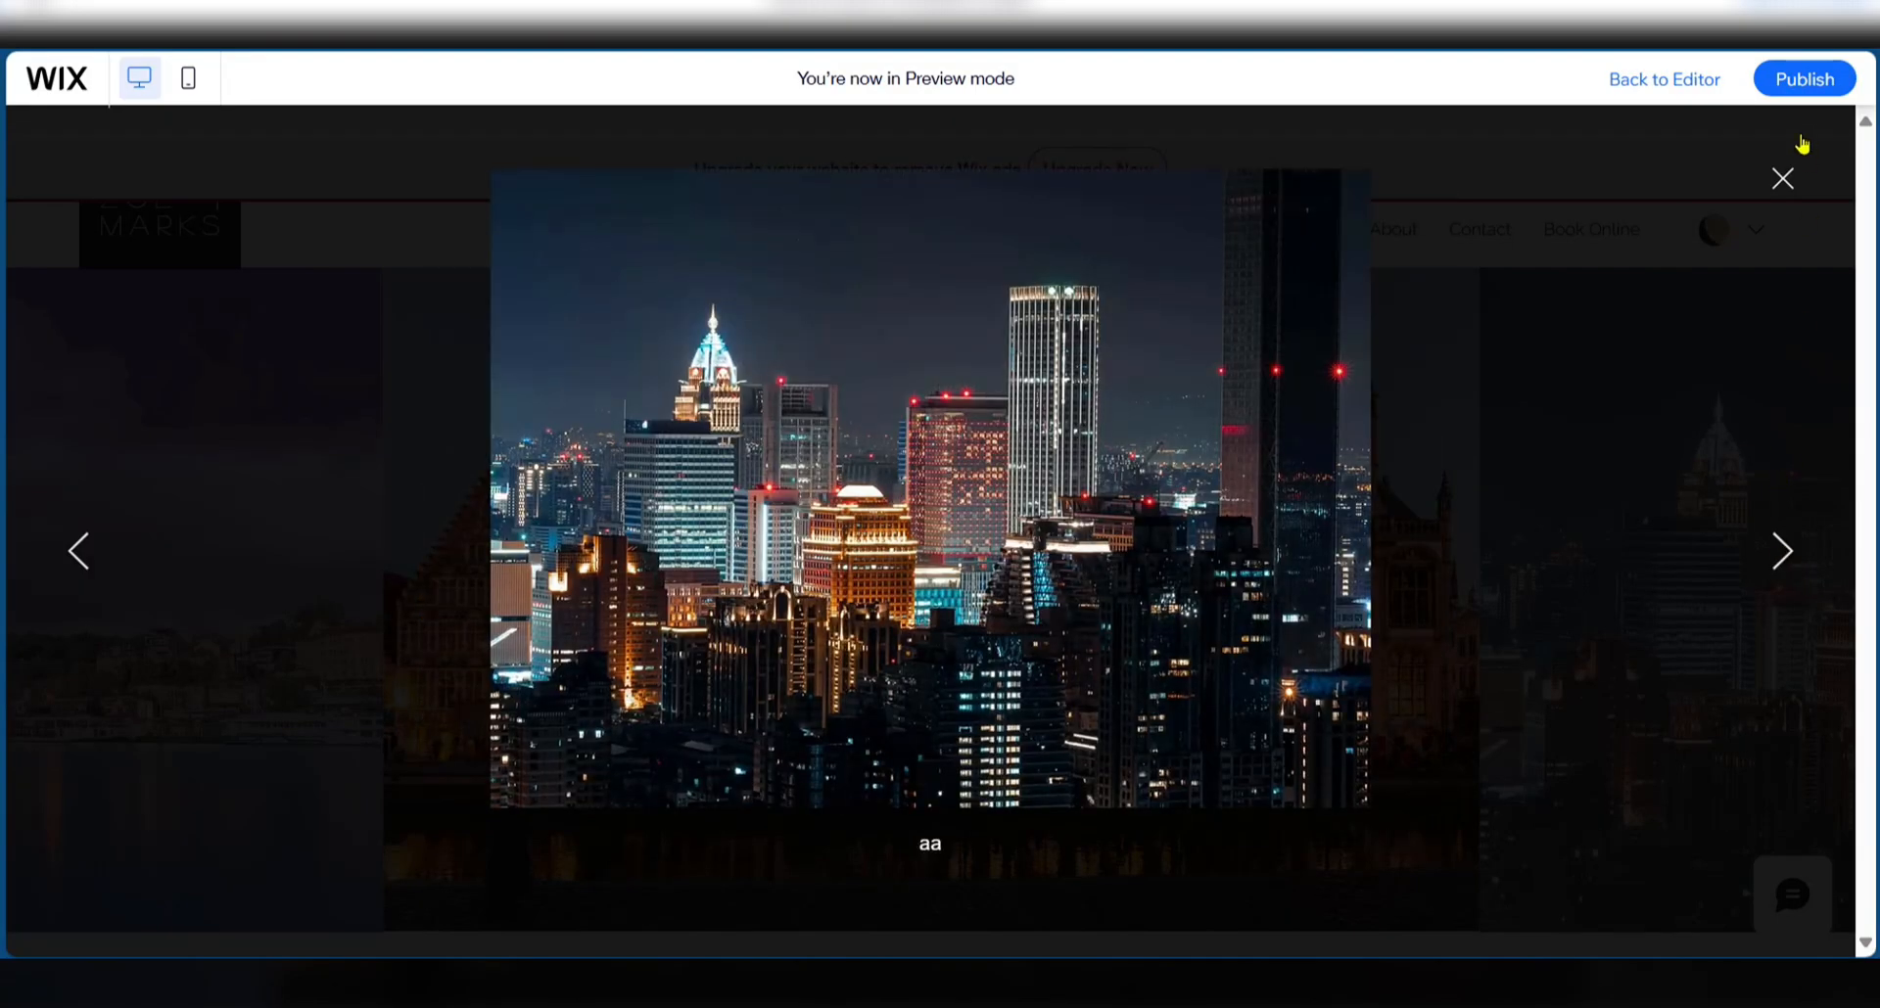
{"action": "left_click", "coordinate": [1777, 179]}
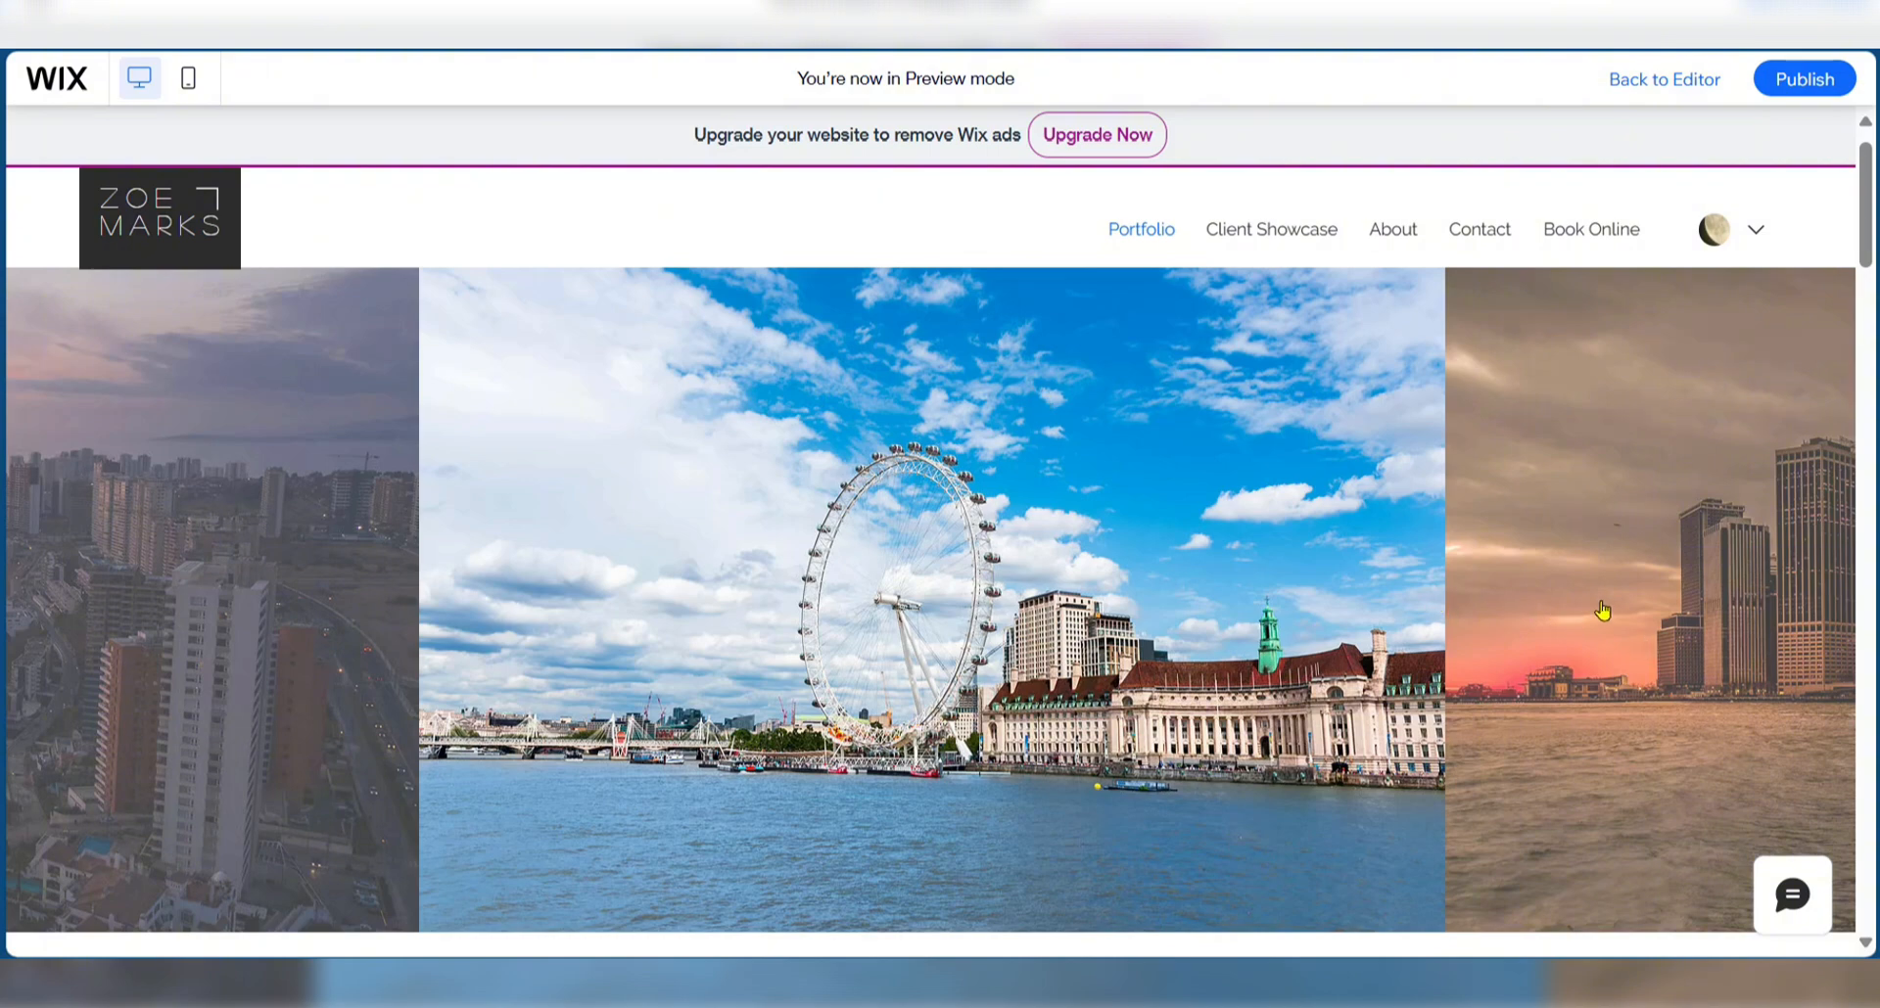
- Browse the gallery strip in the desktop preview, check the page's mobile preview, and return to the editor
{"action": "left_click", "coordinate": [112, 662]}
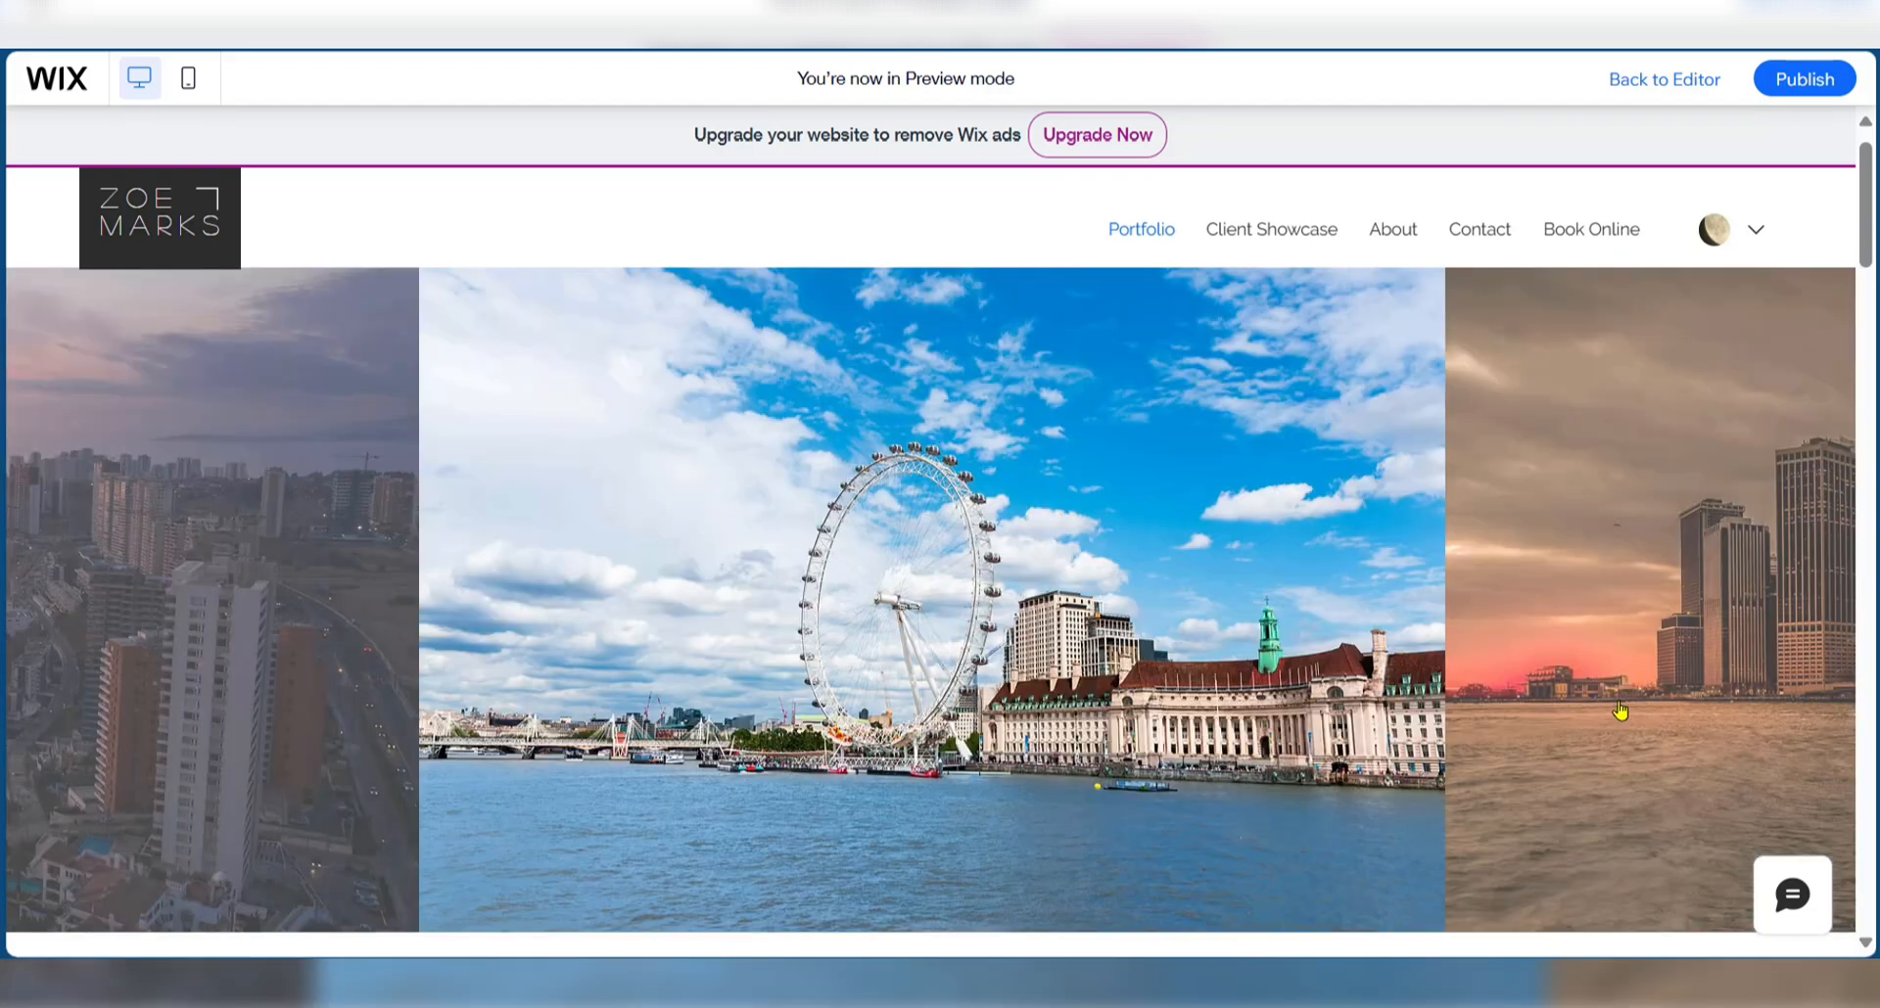
{"action": "left_click", "coordinate": [1622, 704]}
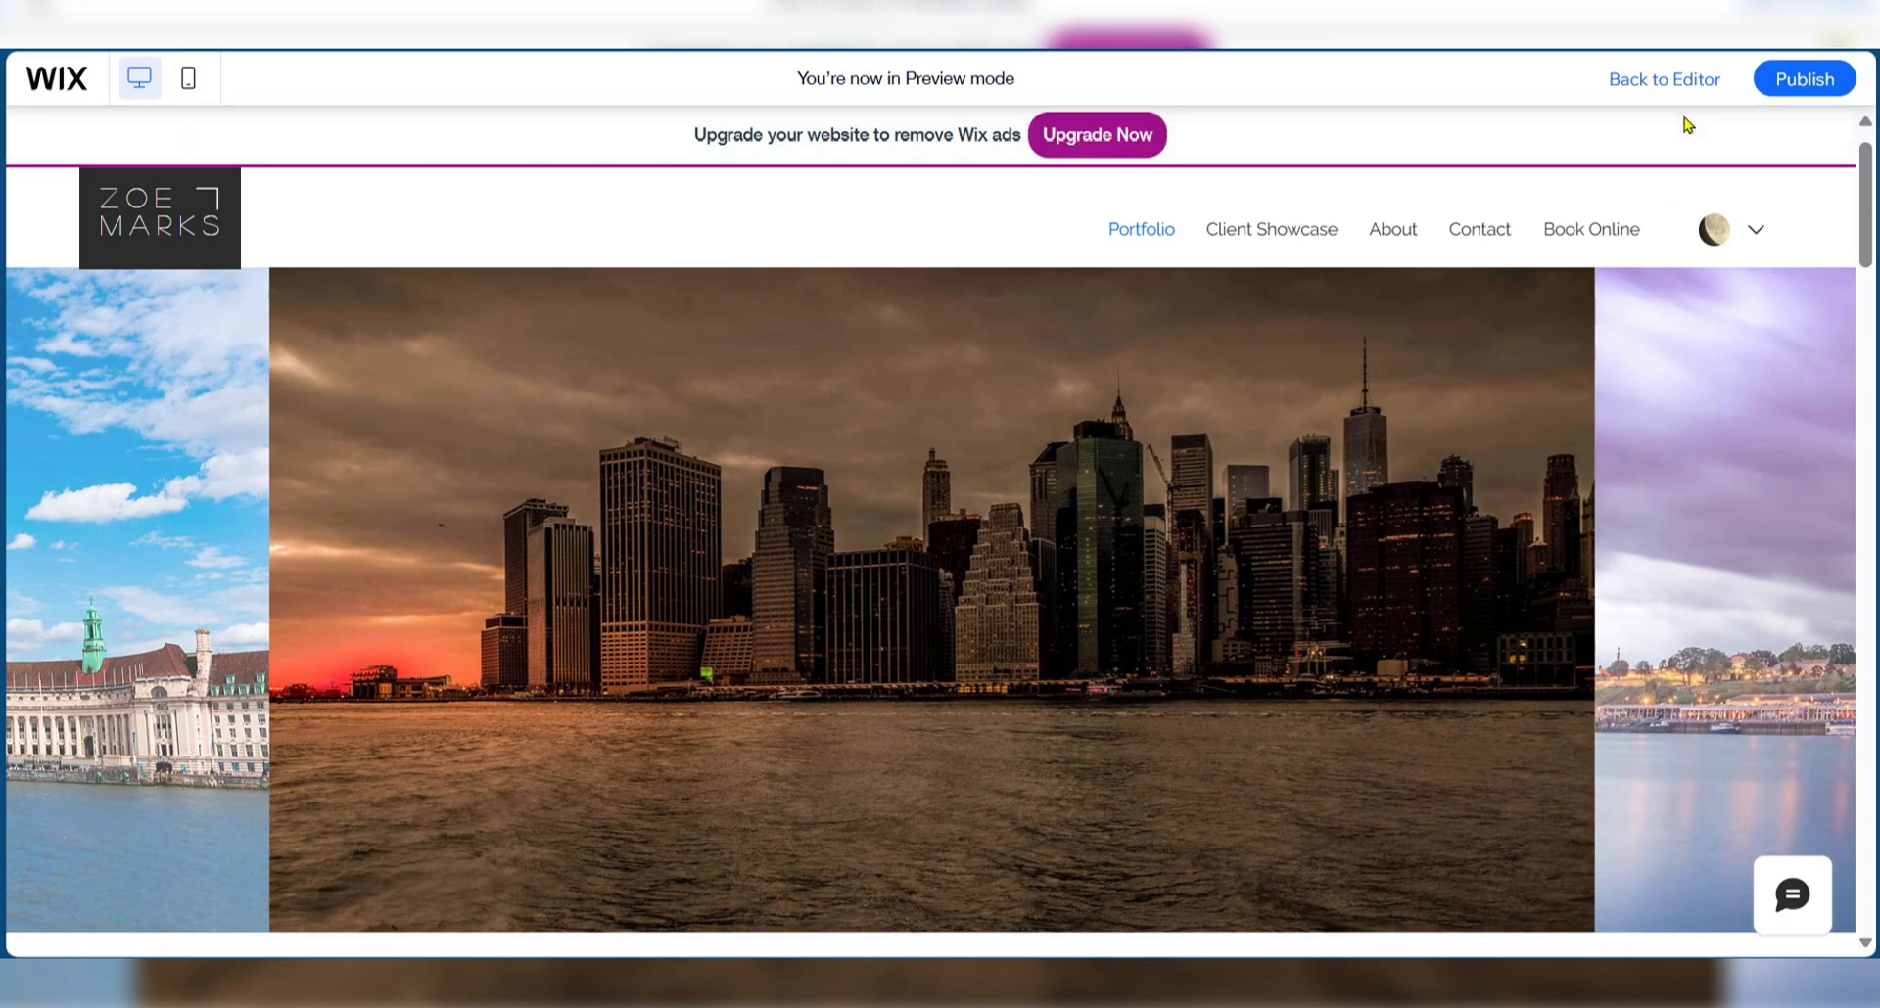
{"action": "scroll", "coordinate": [1254, 536], "scroll_direction": "down", "scroll_amount": 2}
{"action": "scroll", "coordinate": [1255, 537], "scroll_direction": "up", "scroll_amount": 3}
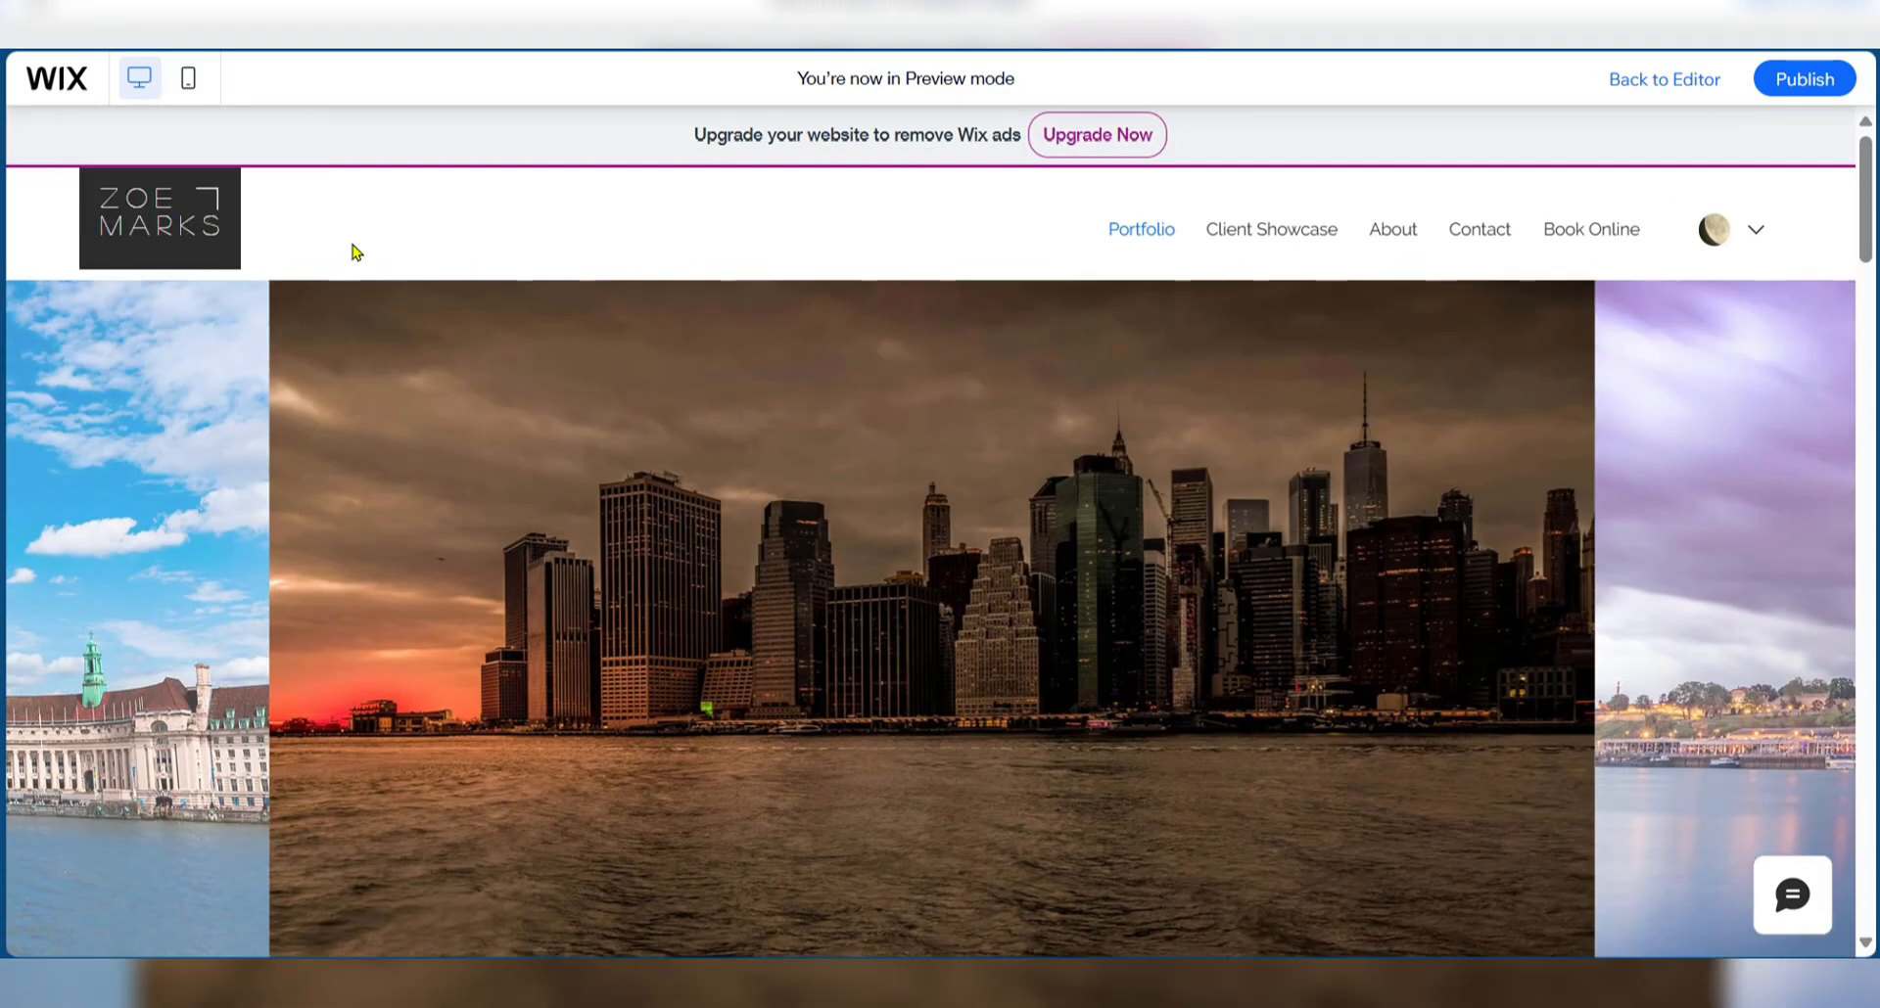
{"action": "left_click", "coordinate": [191, 83]}
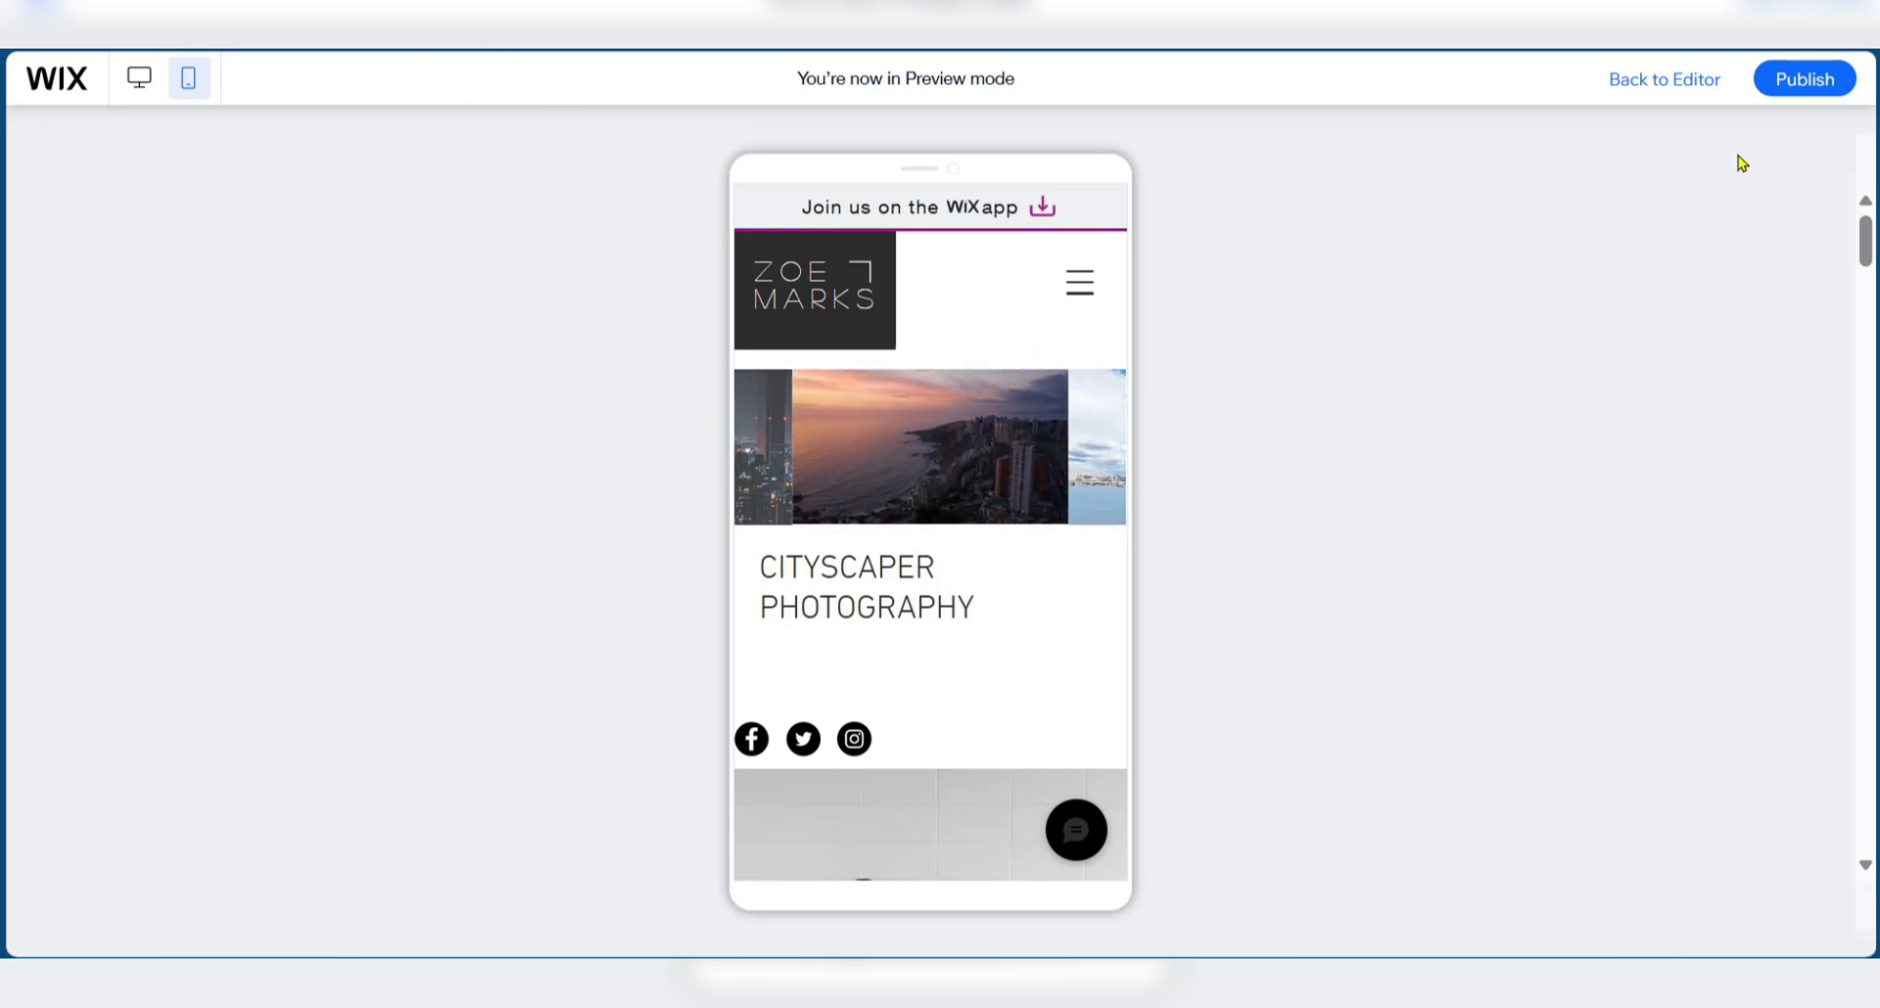
{"action": "left_click", "coordinate": [1657, 77]}
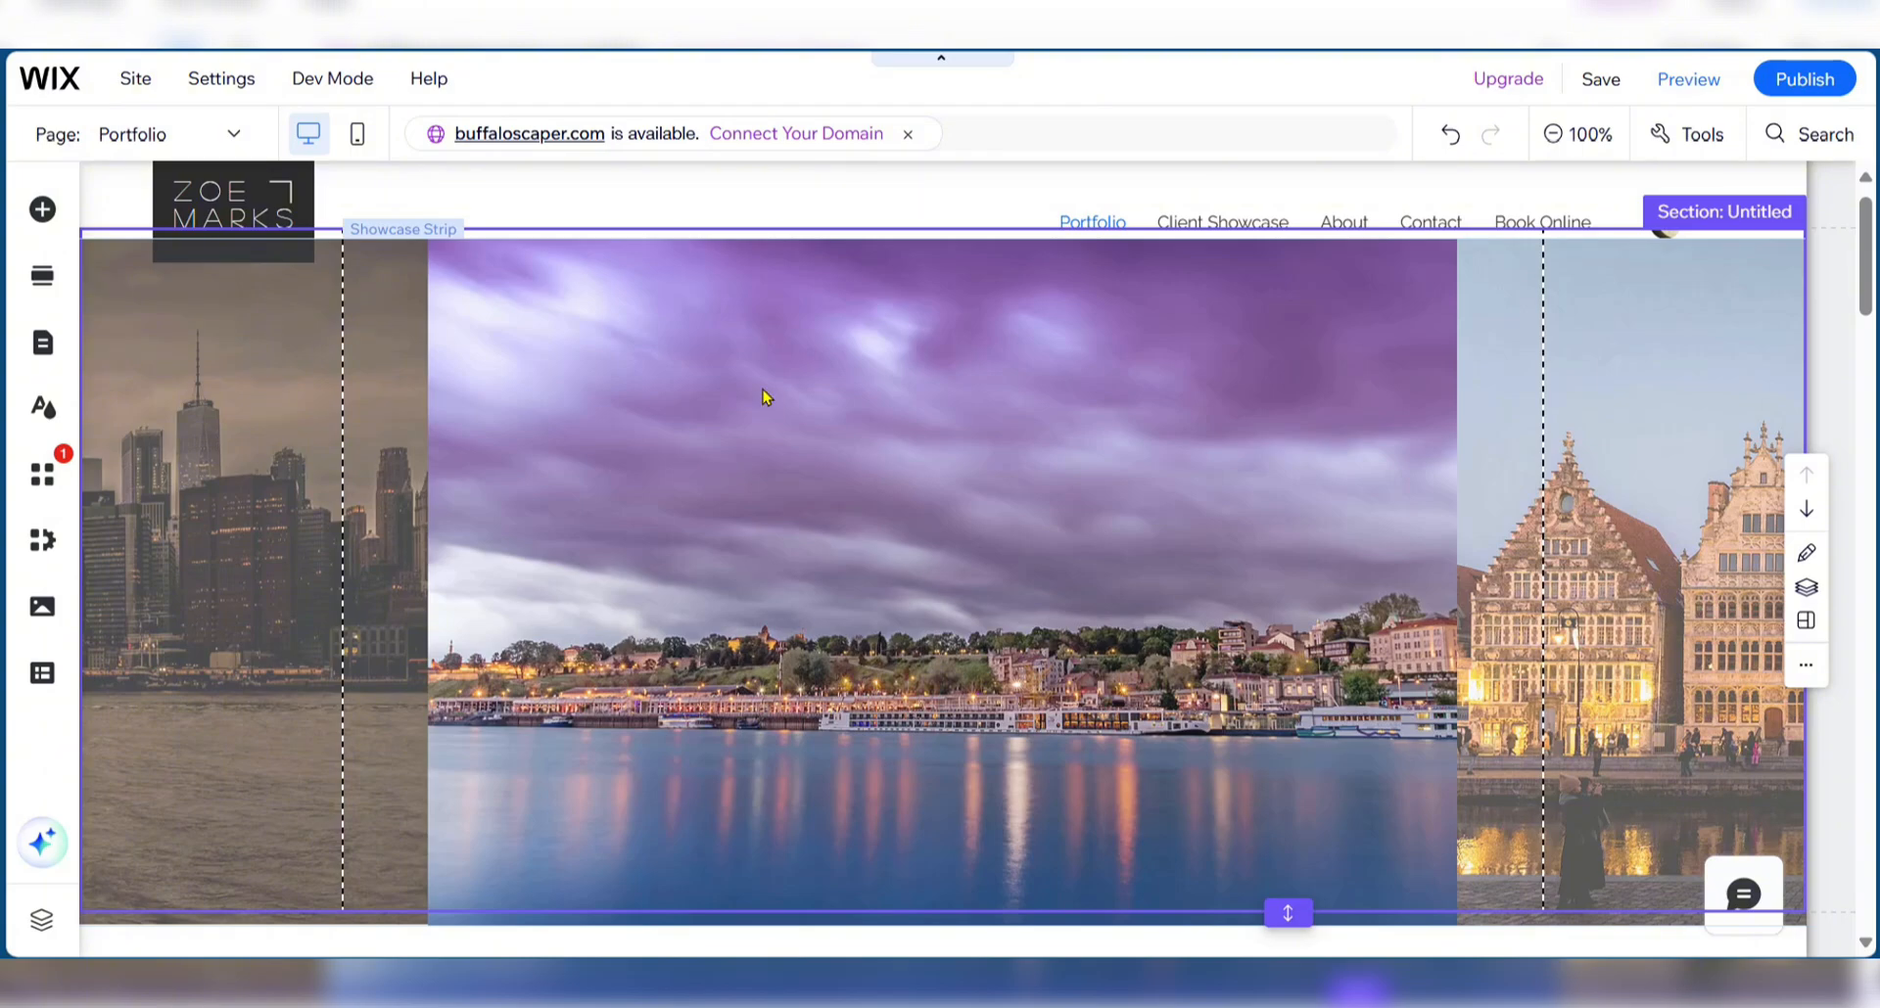
- Set the Showcase Strip gallery's image organizer to add new images after the selected image
{"action": "double_click", "coordinate": [962, 581]}
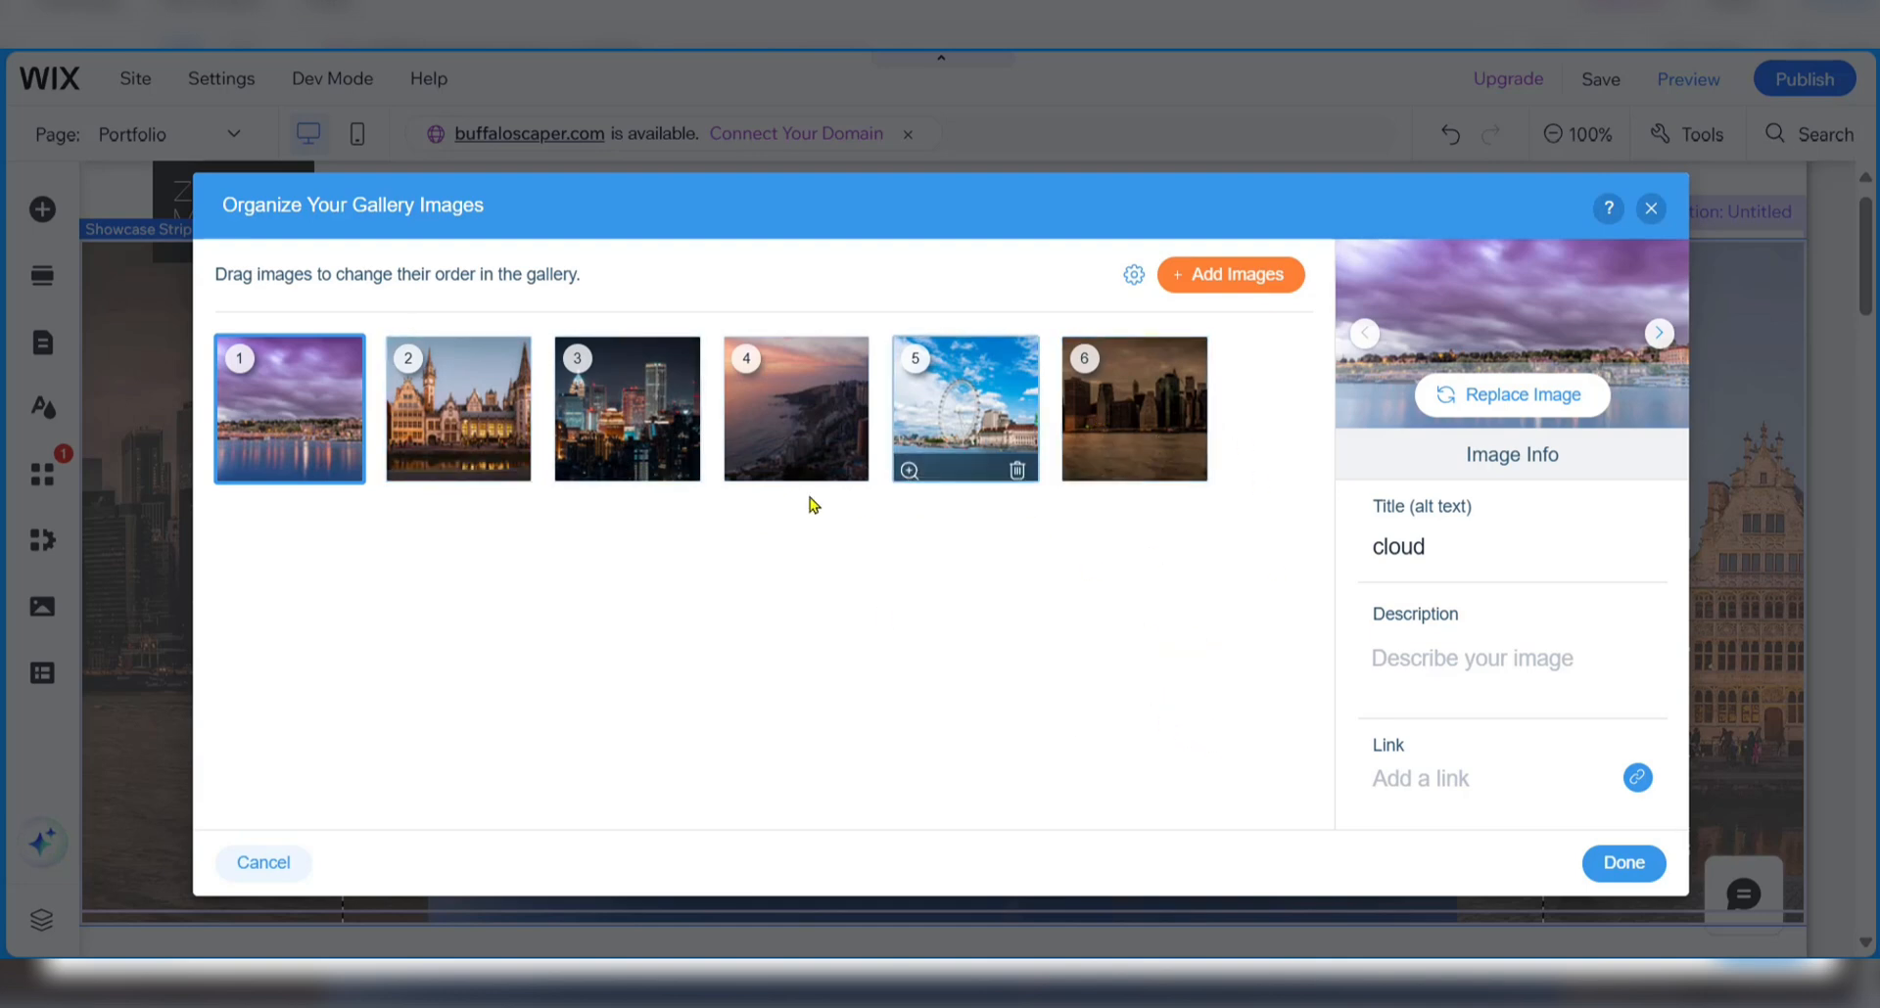
{"action": "left_click", "coordinate": [1134, 280]}
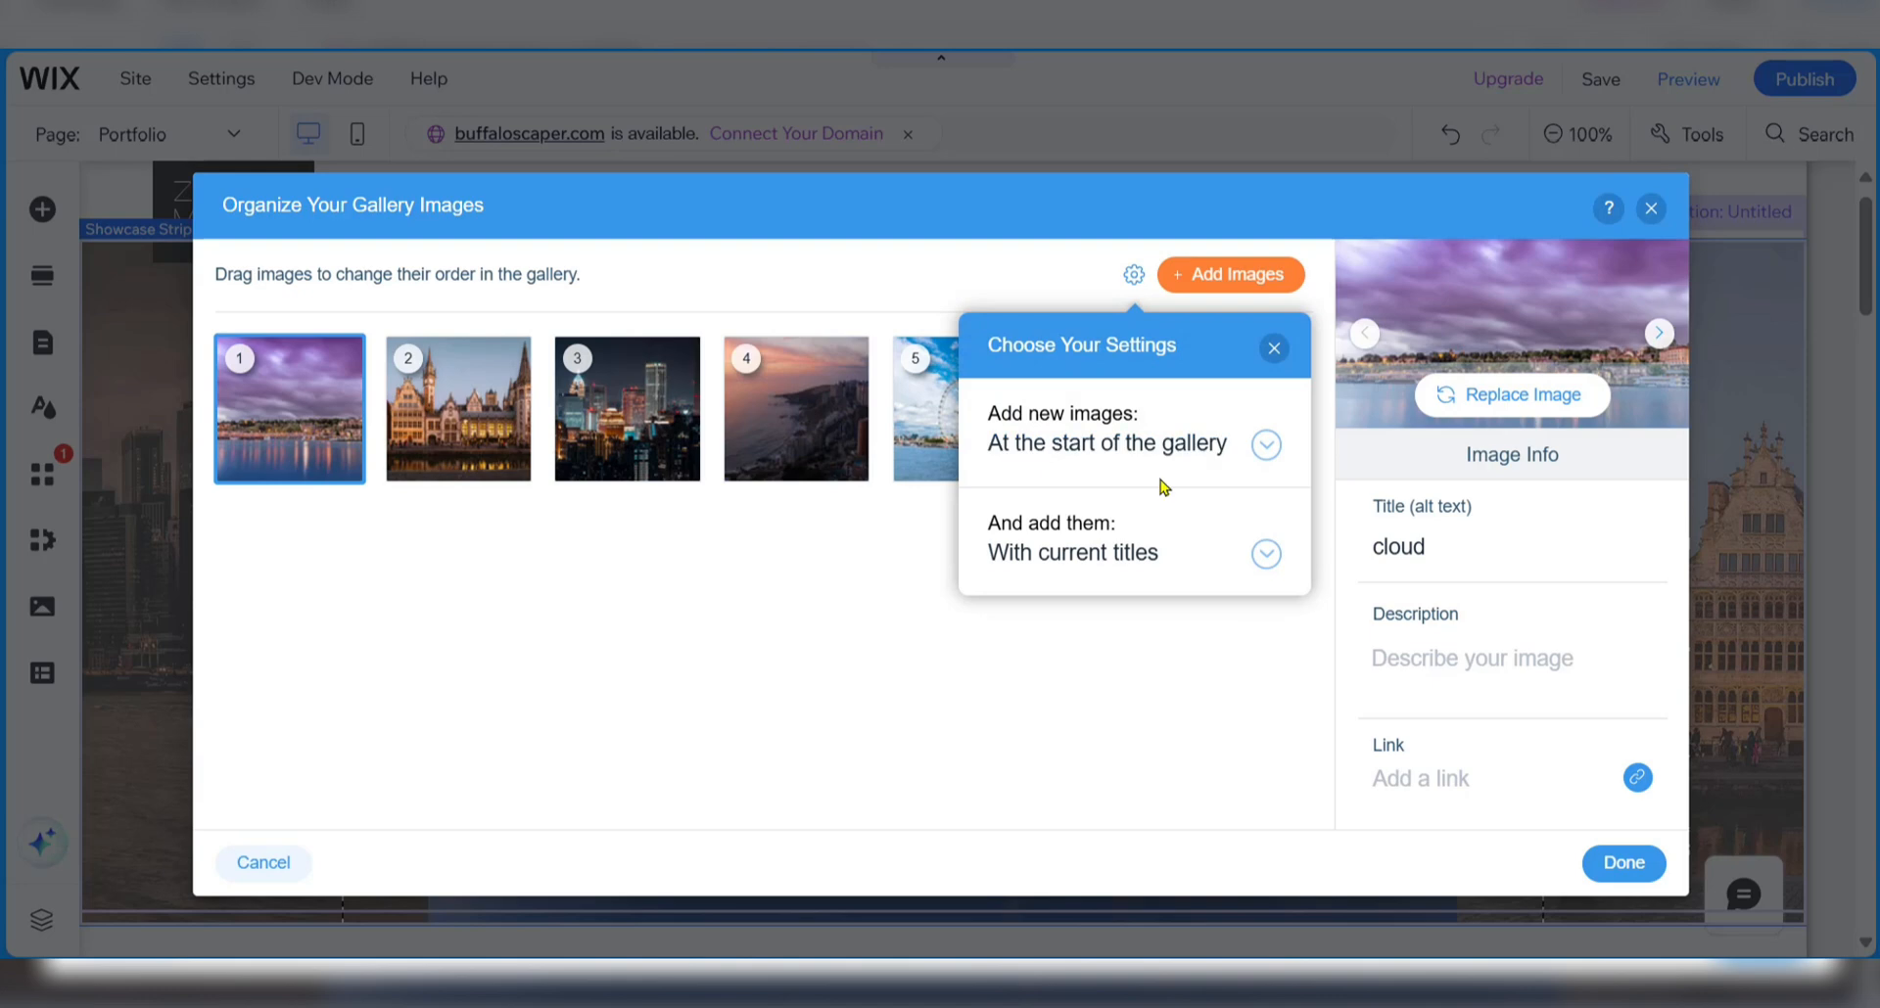
{"action": "left_click", "coordinate": [1263, 448]}
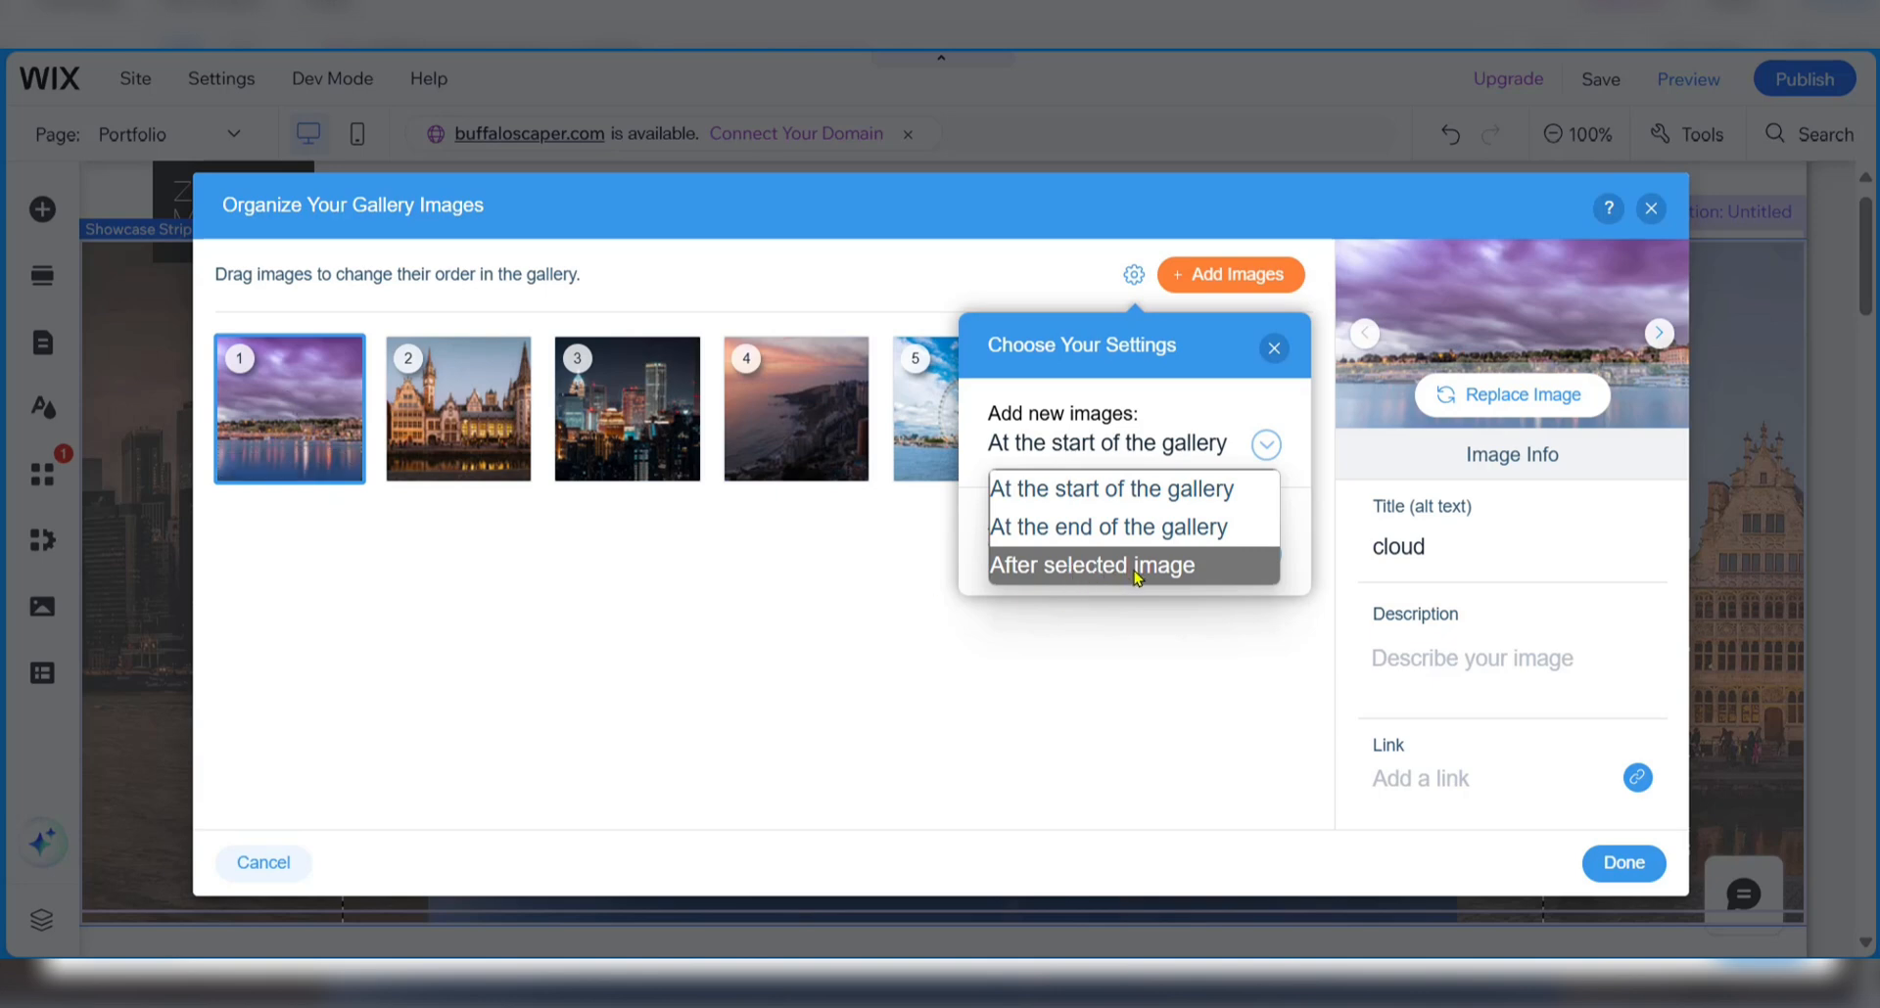
{"action": "left_click", "coordinate": [594, 592]}
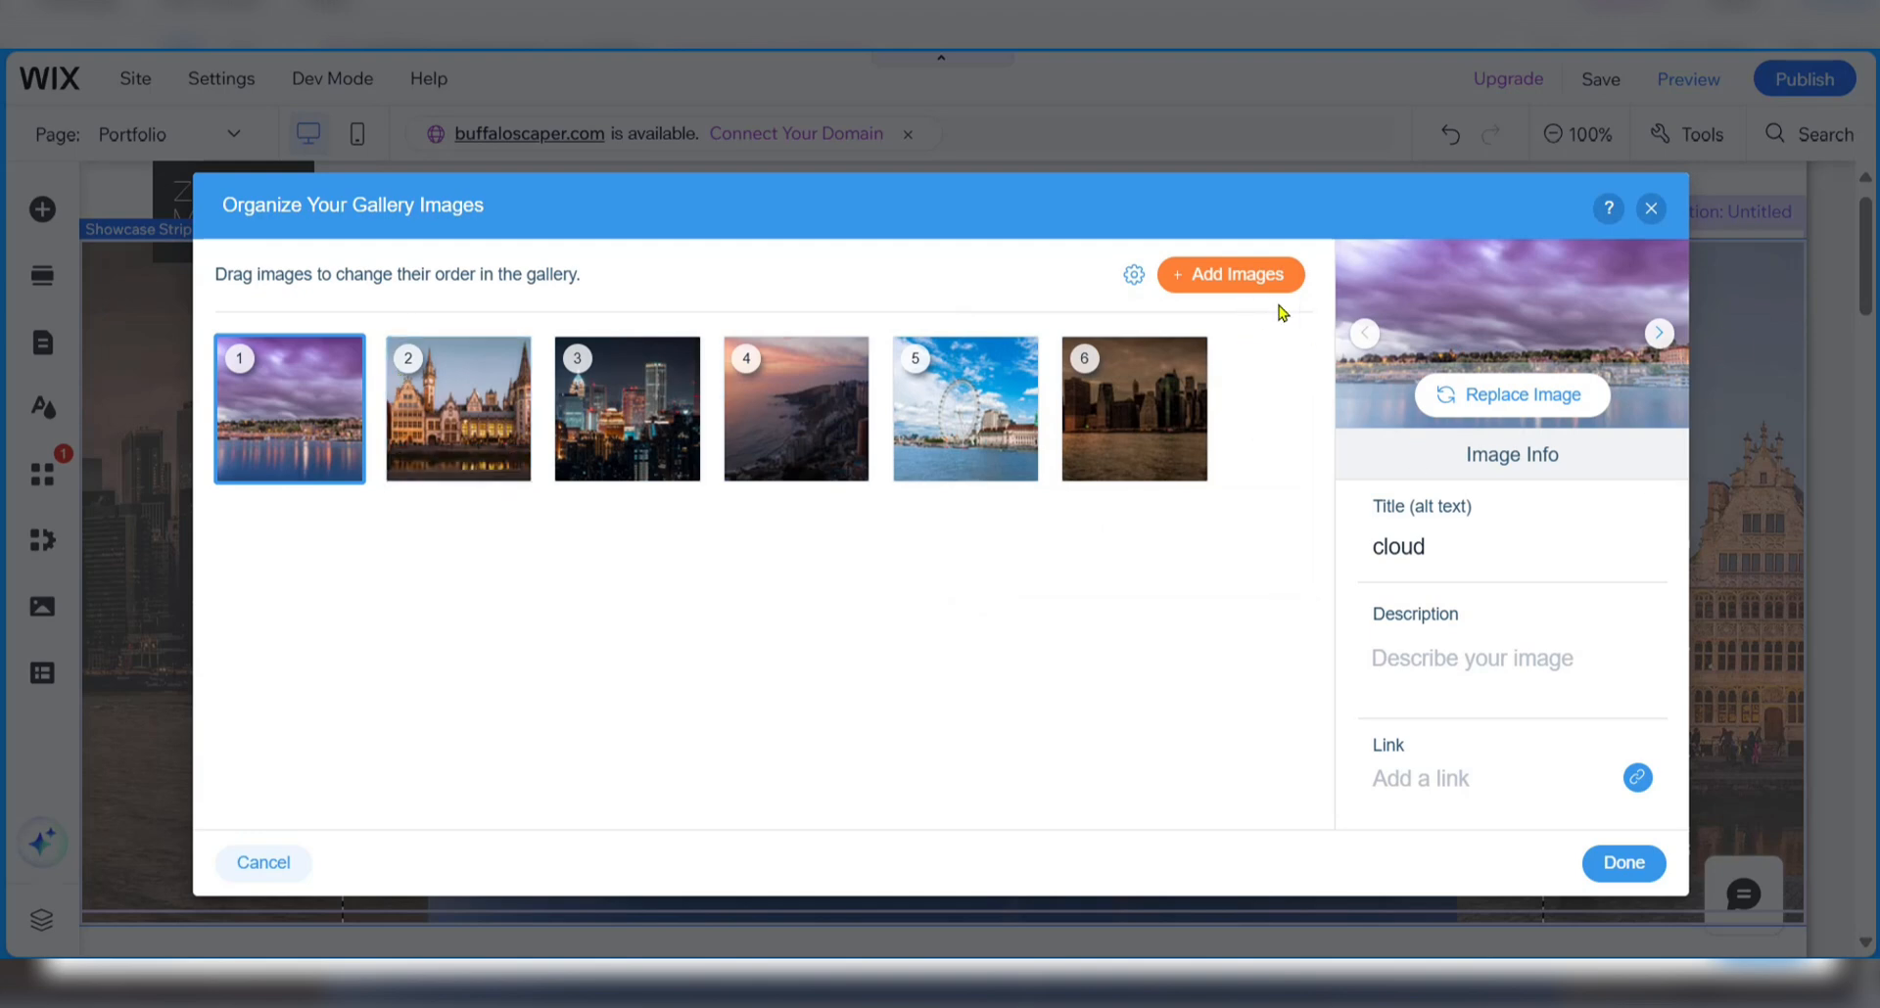
- Upload the photo gg.jpg and add it to the gallery after the purple sky image
{"action": "left_click", "coordinate": [1228, 277]}
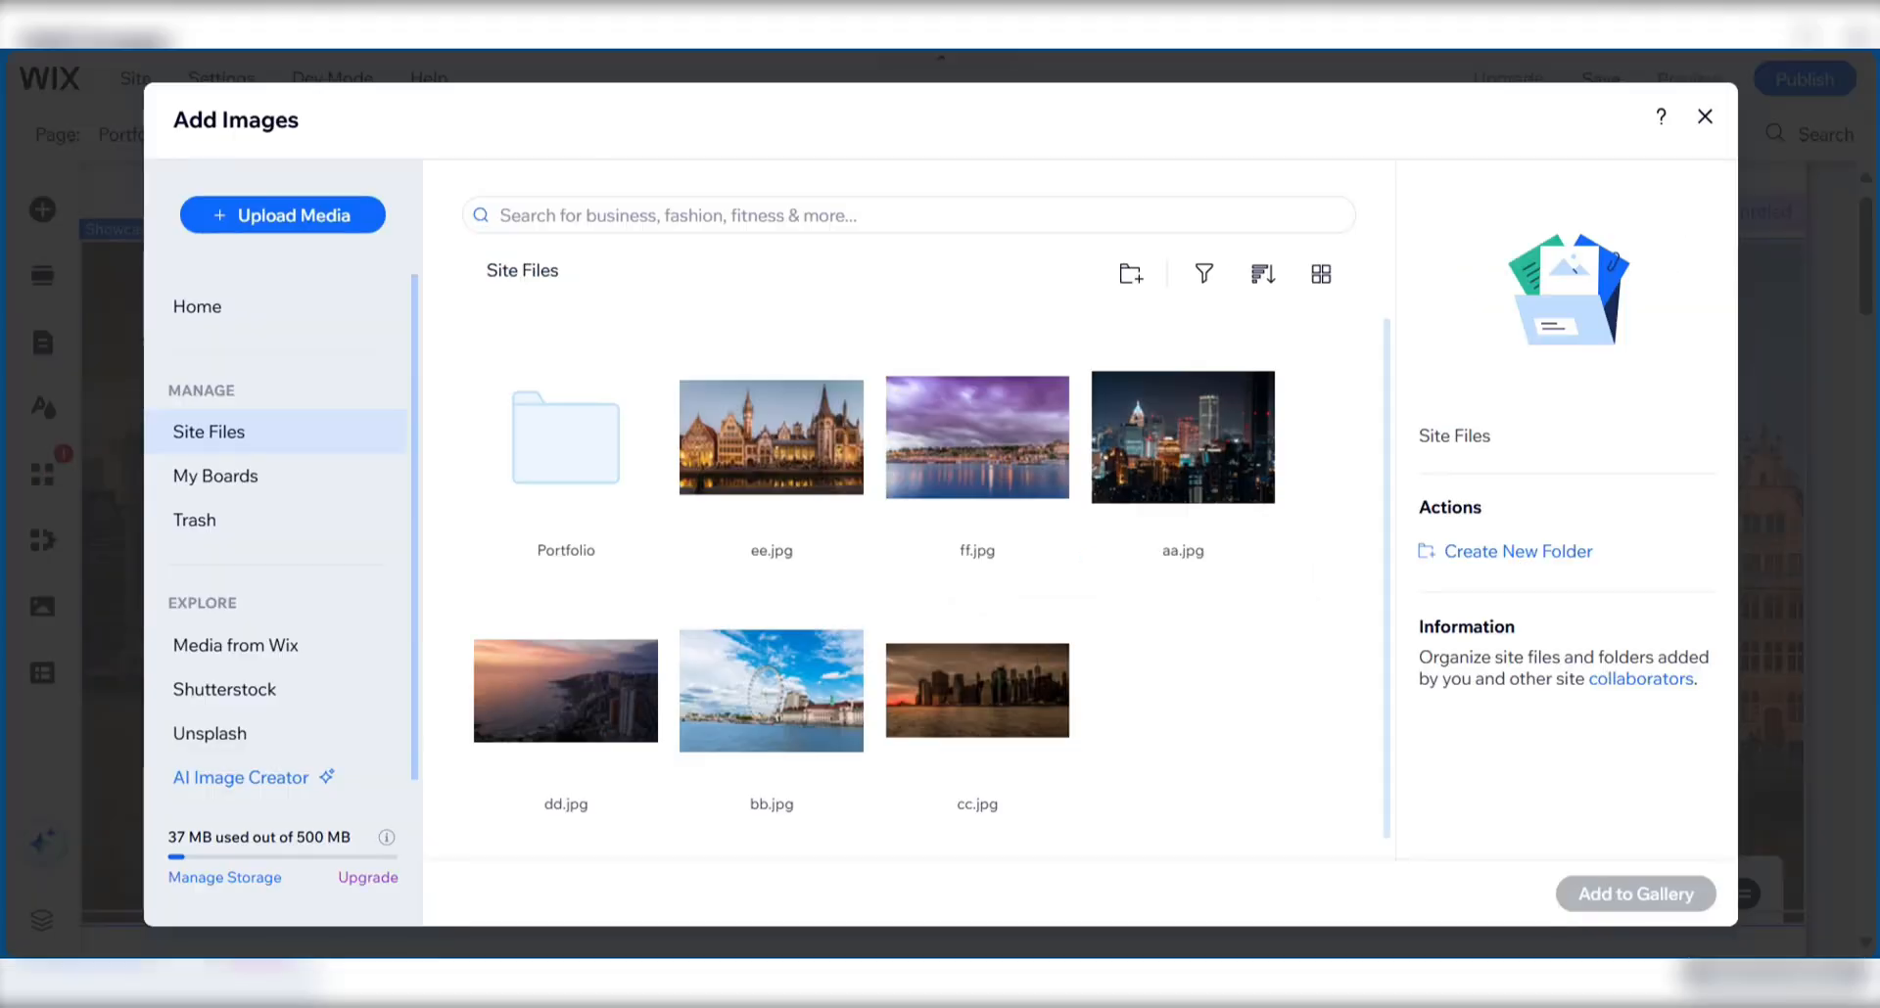
{"action": "left_click_drag", "start_coordinate": [1762, 499], "coordinate": [1228, 727]}
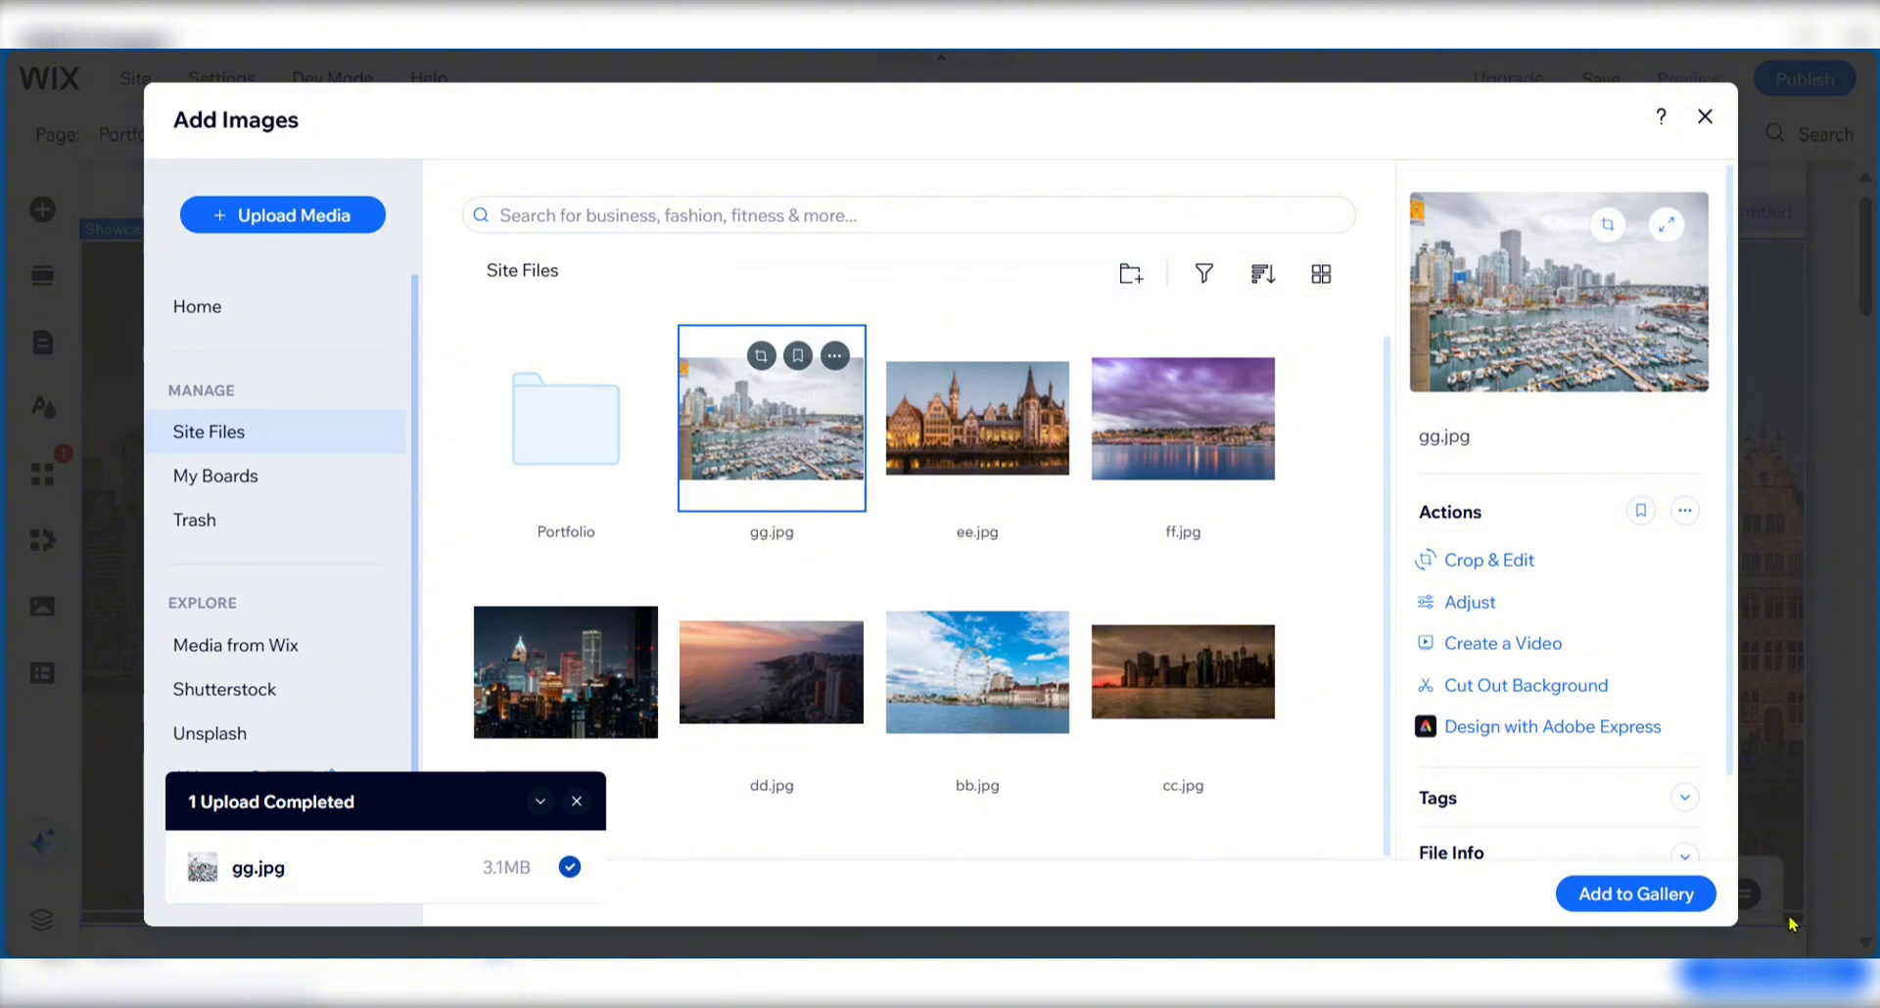
{"action": "left_click", "coordinate": [1674, 895]}
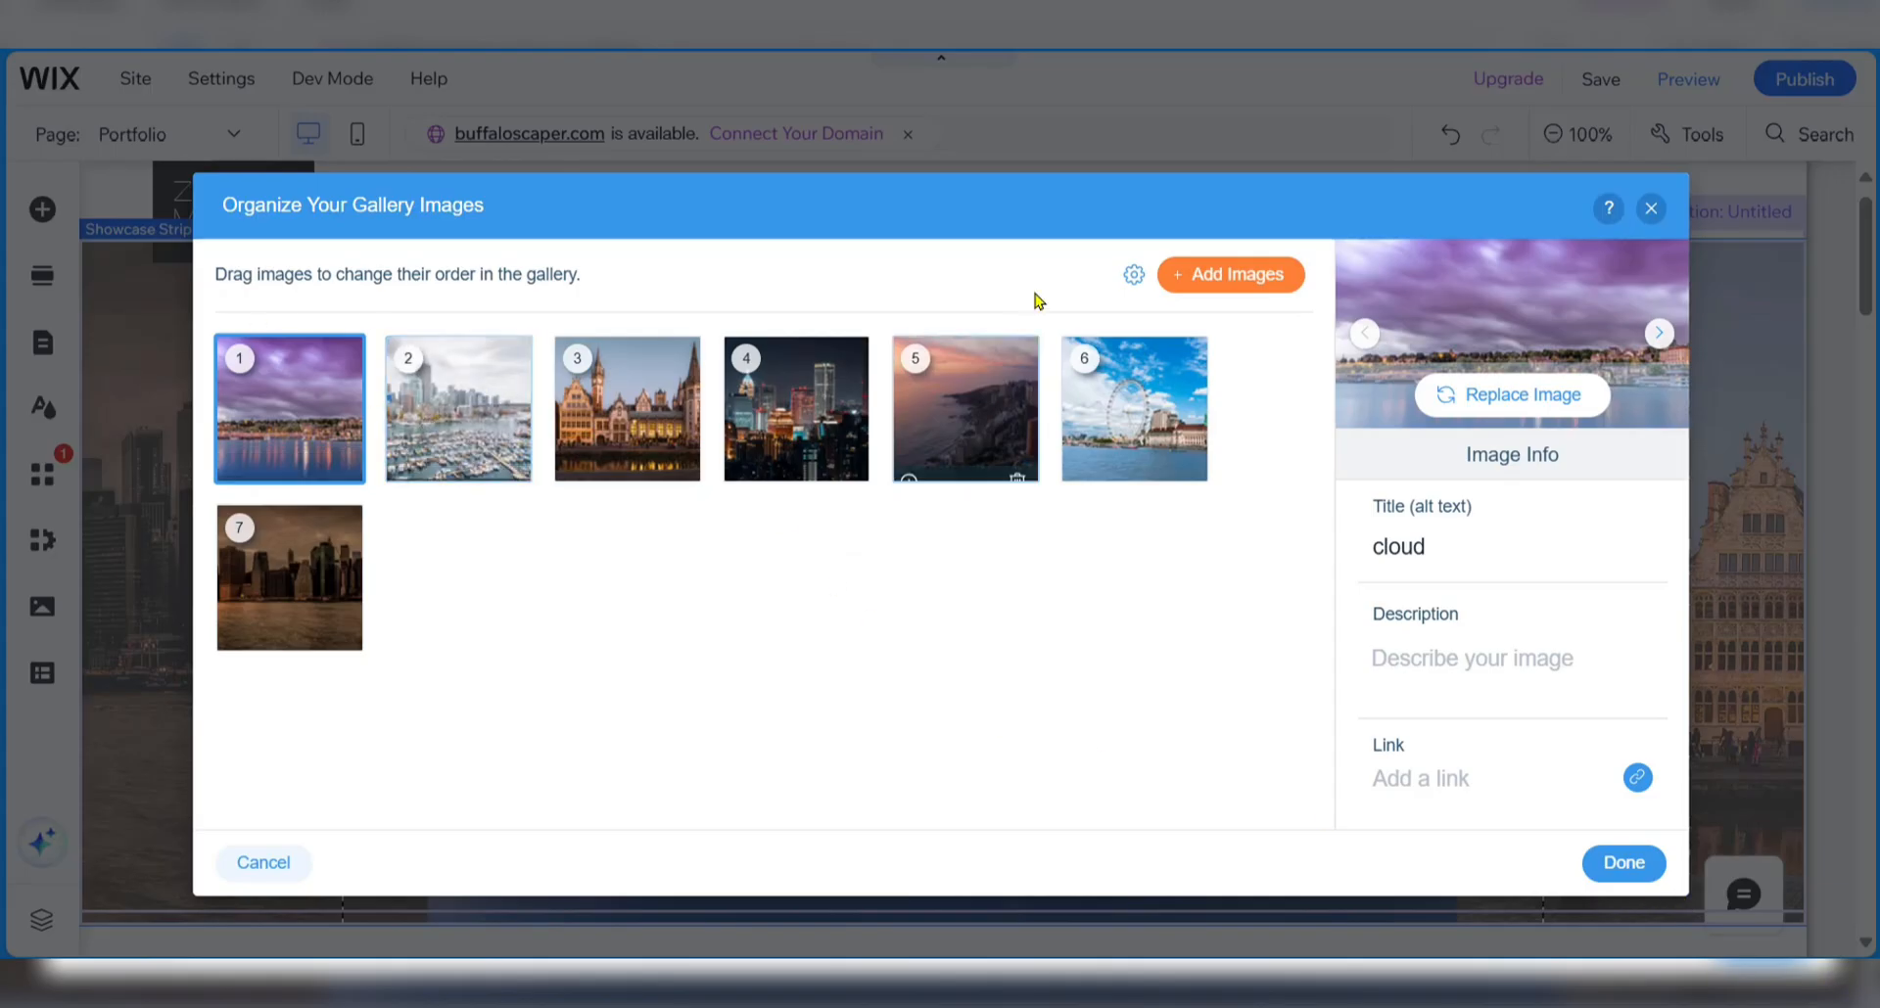
- Check the title options for newly added images in the gallery organizer's settings
{"action": "left_click", "coordinate": [1134, 275]}
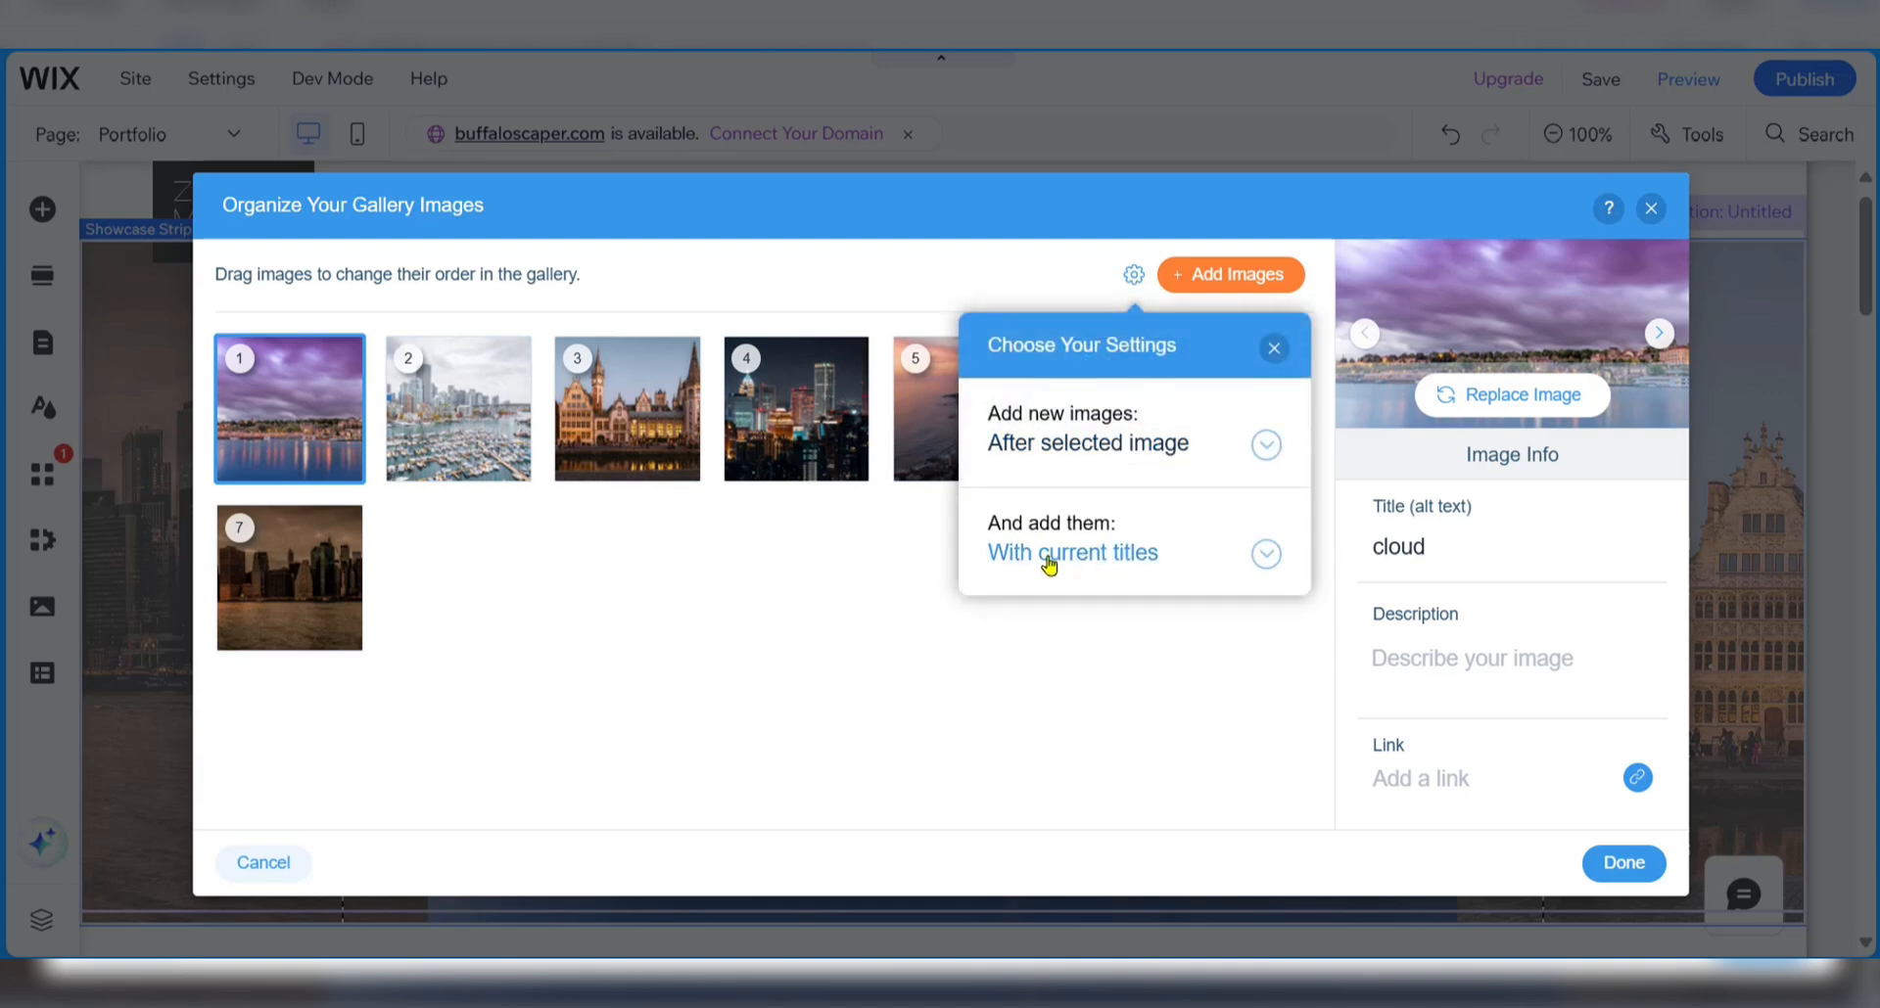
{"action": "left_click", "coordinate": [1267, 555]}
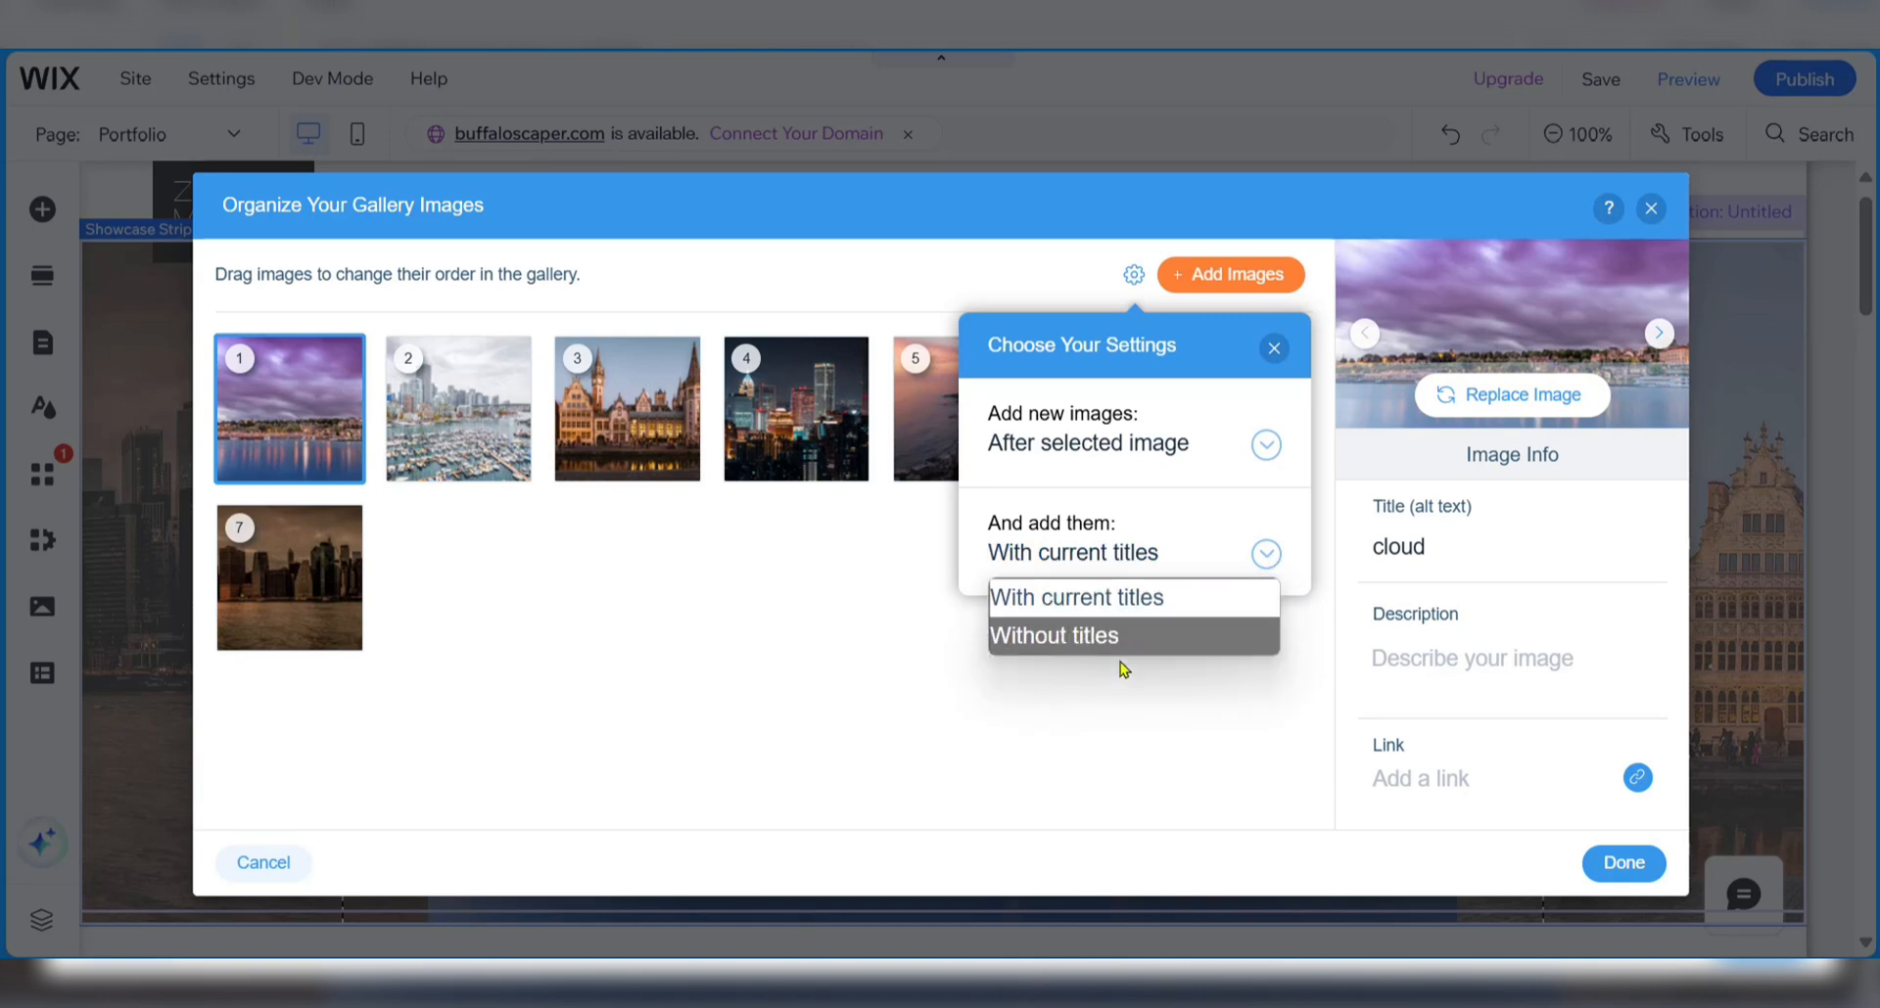
{"action": "left_click", "coordinate": [1074, 712]}
- Give the new harbour photo the title "Port" and the description "Beautiful port", and apply the gallery changes
{"action": "left_click", "coordinate": [445, 388]}
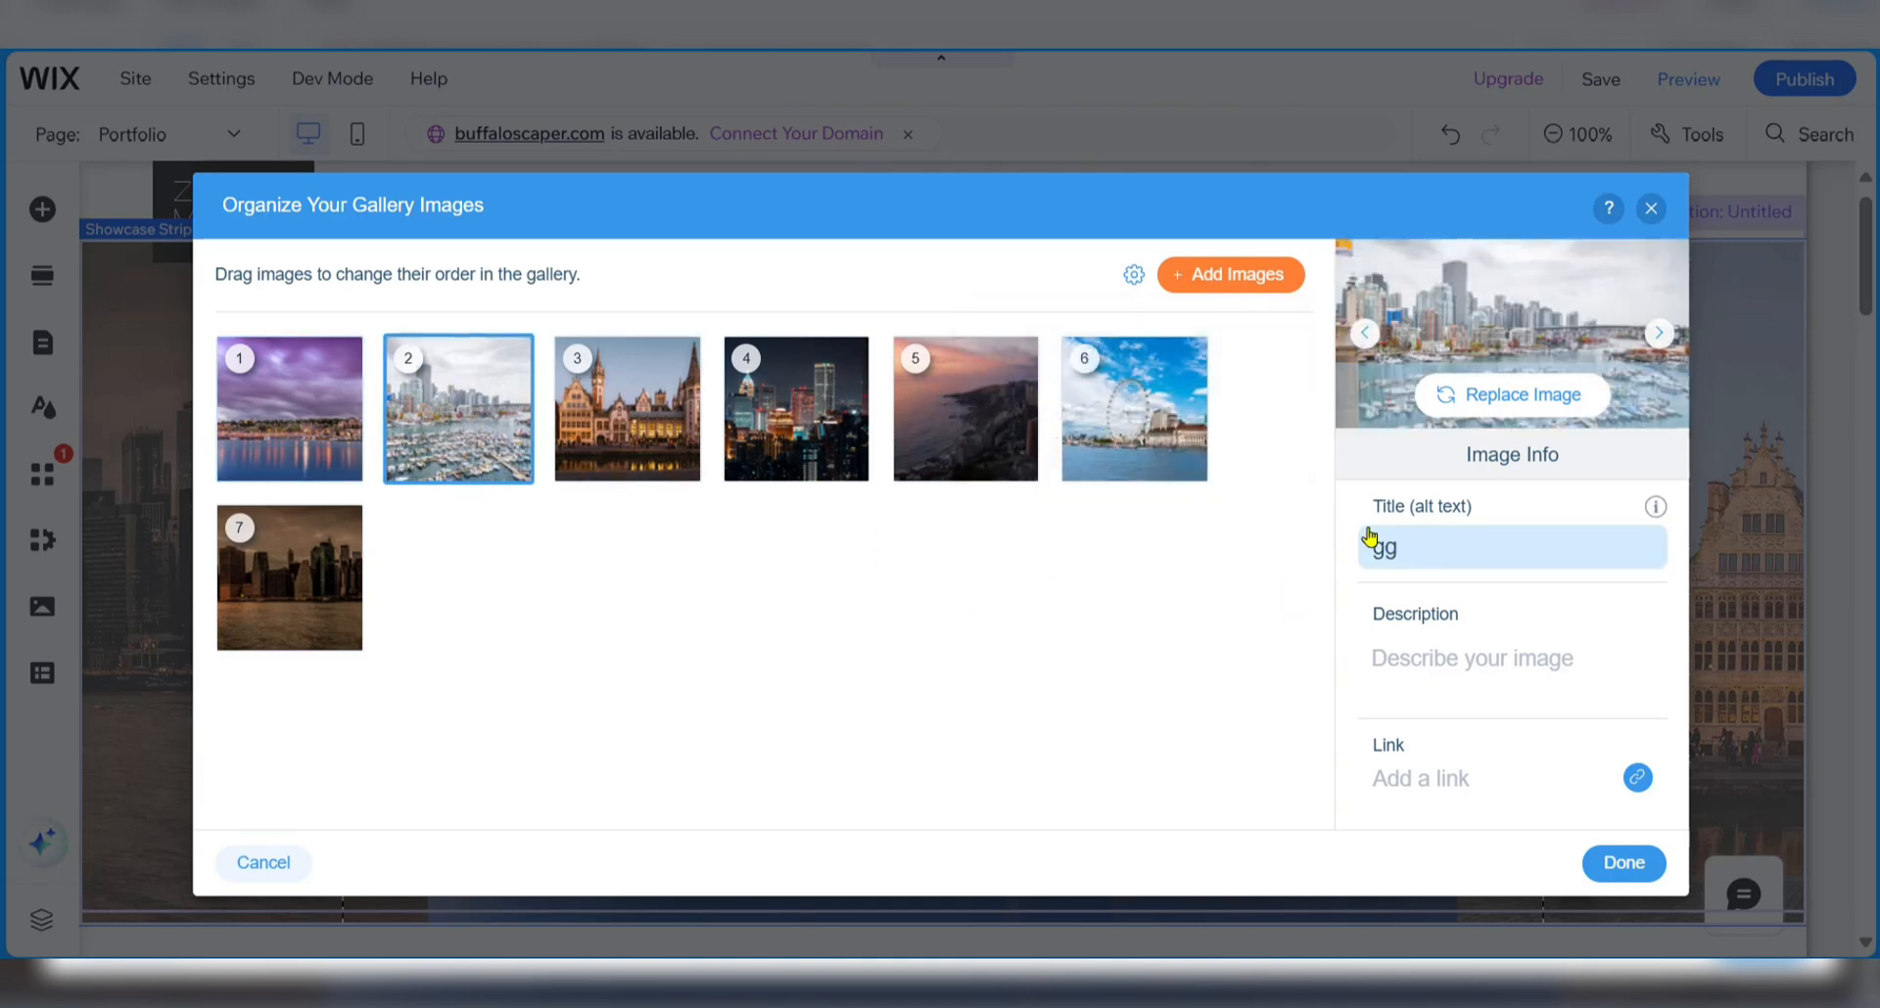
{"action": "left_click", "coordinate": [1398, 545]}
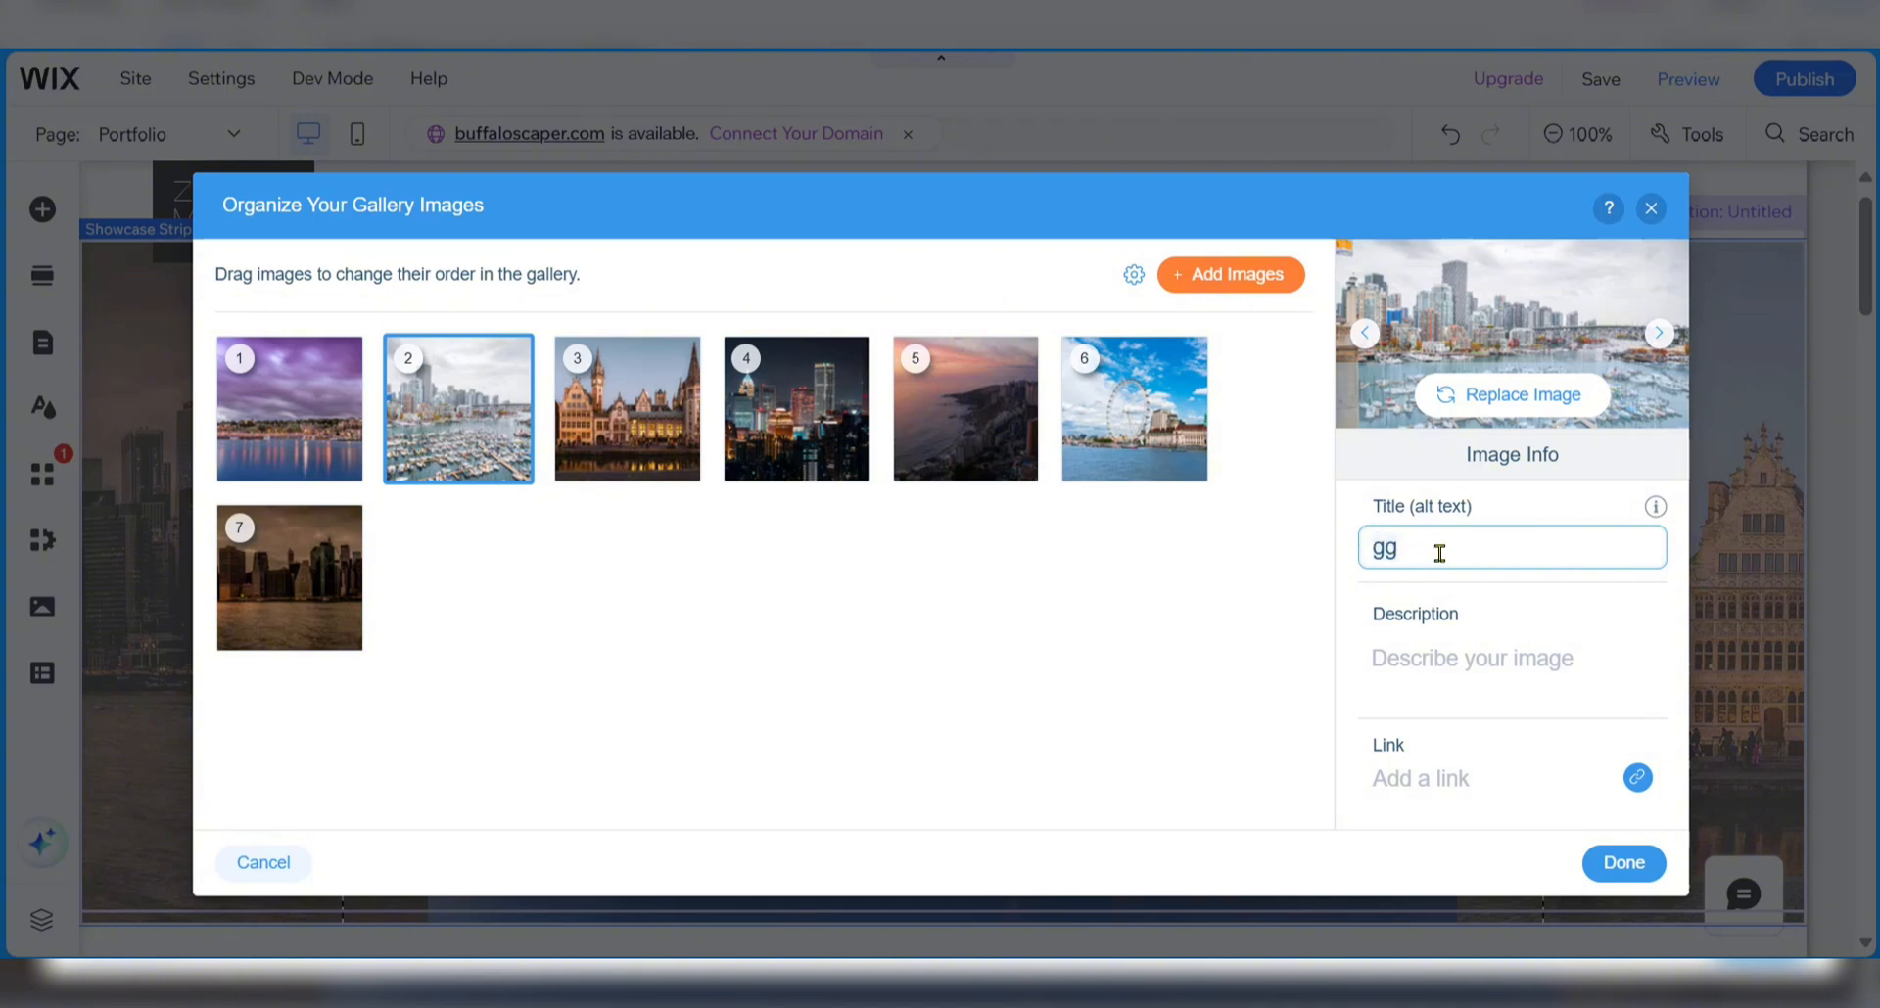
{"action": "key", "text": "BackSpace"}
{"action": "key", "text": "BackSpace"}
{"action": "type", "text": "Port"}
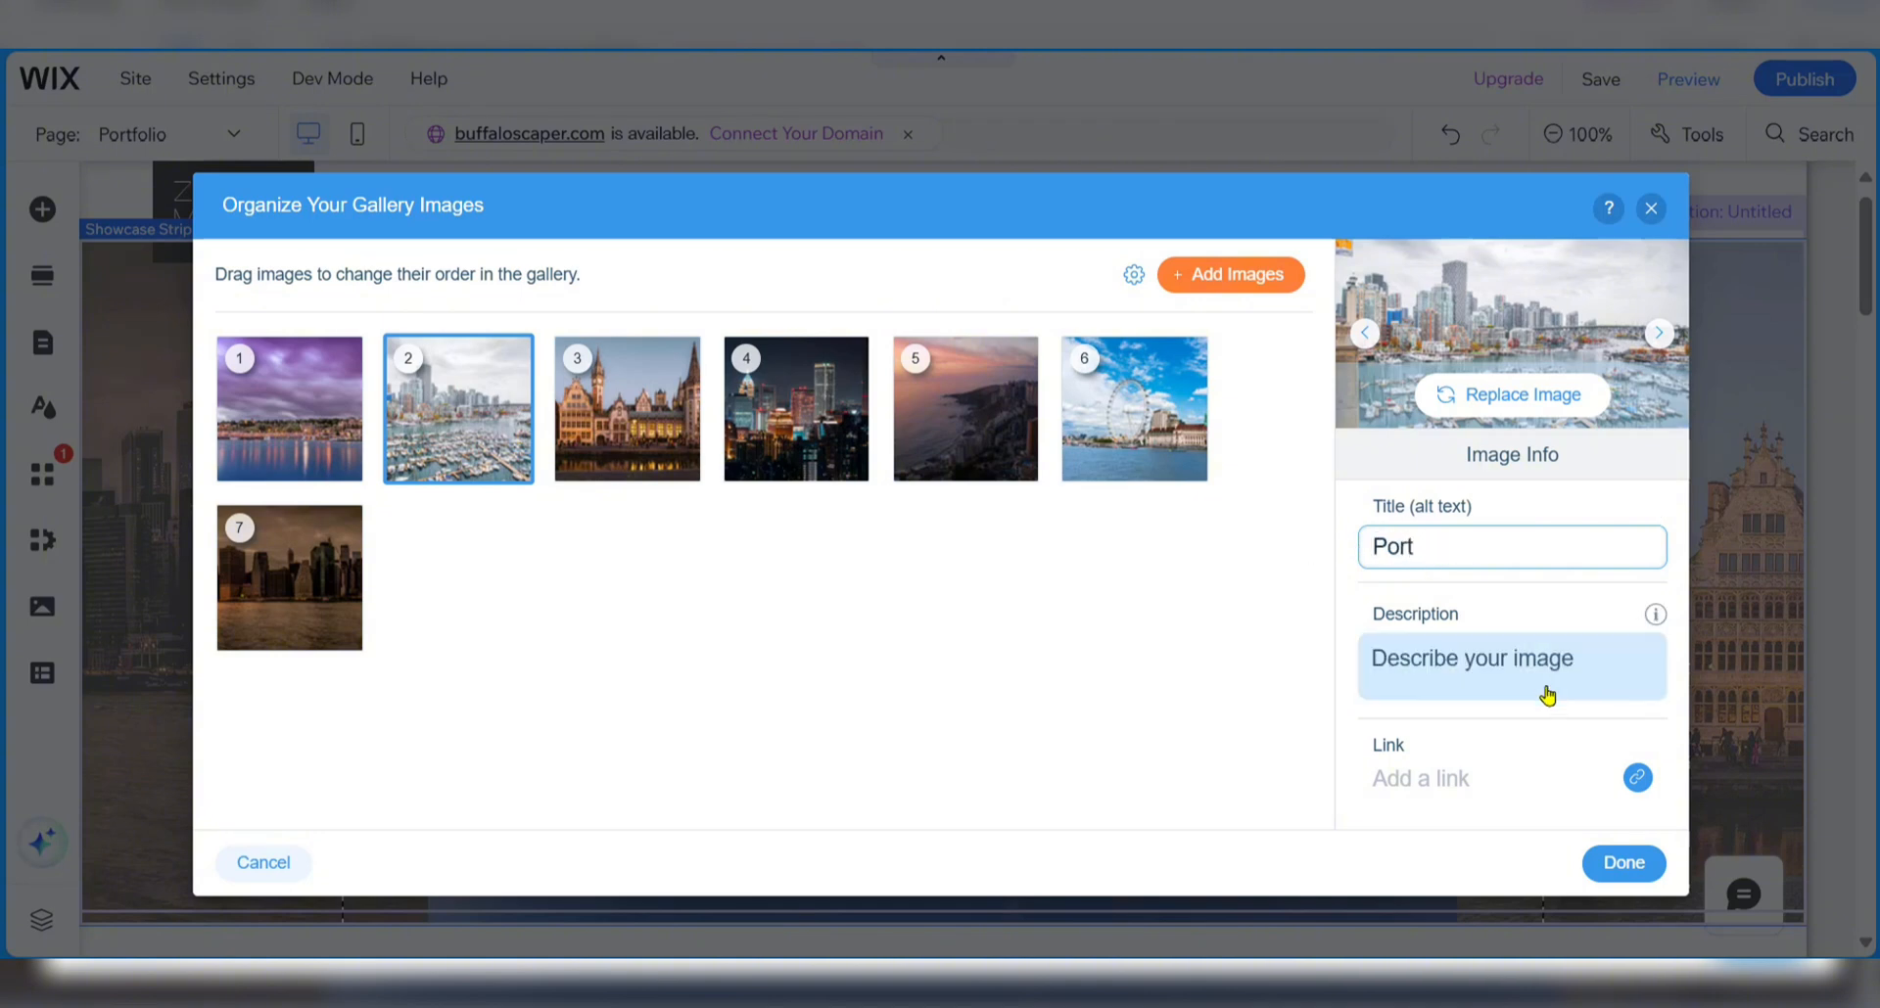
{"action": "left_click", "coordinate": [1548, 655]}
{"action": "type", "text": "Beautiful port"}
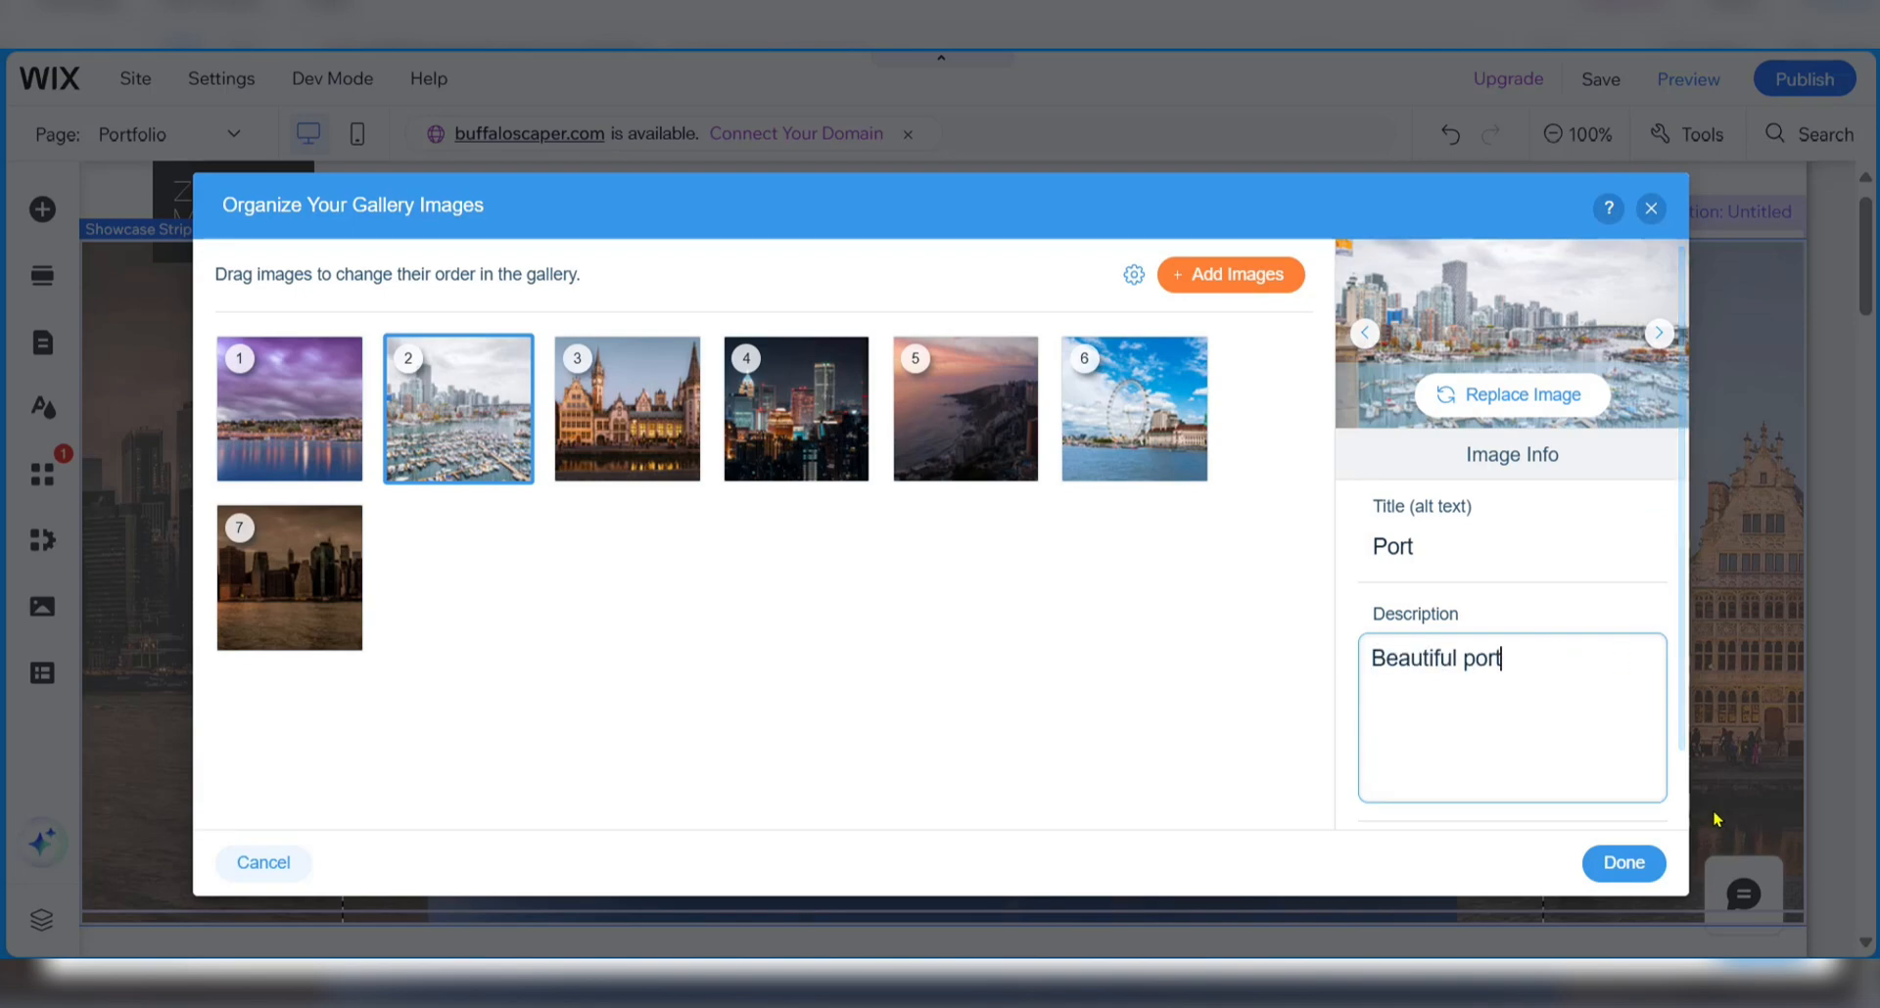
{"action": "left_click", "coordinate": [1620, 862]}
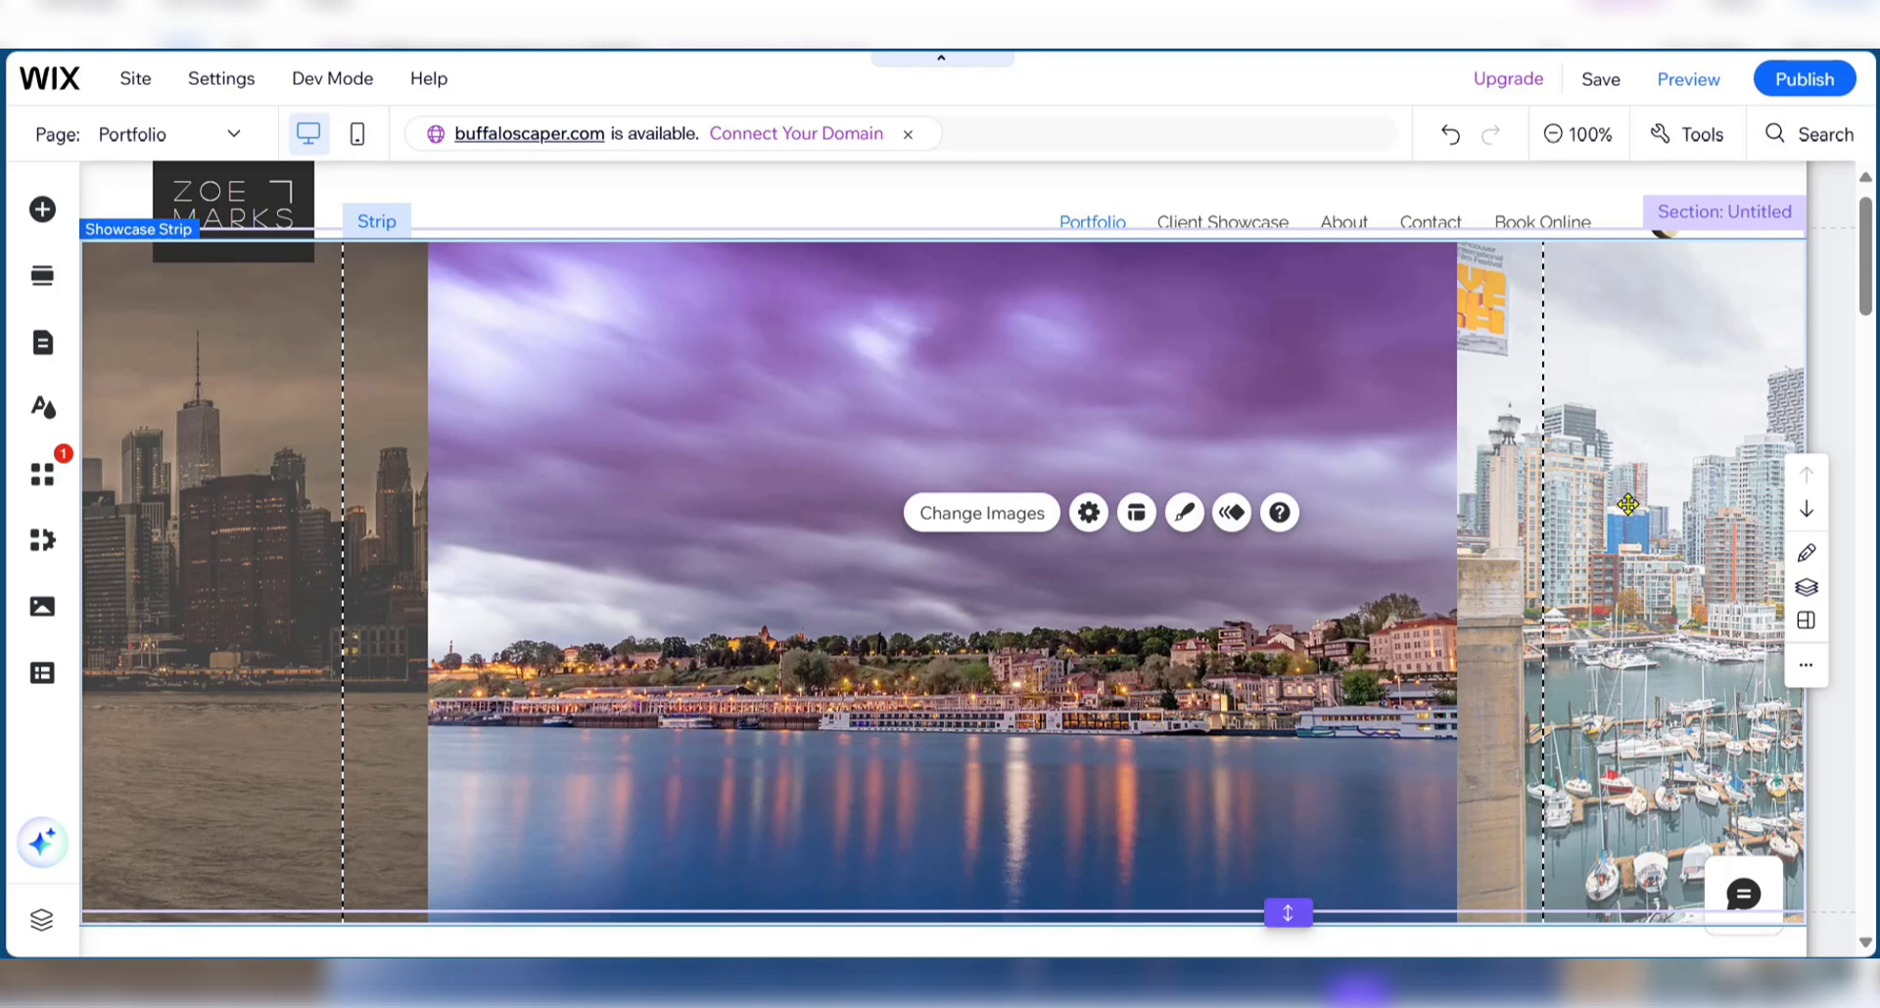
- Preview the Portfolio page with the updated gallery strip
{"action": "left_click", "coordinate": [1687, 78]}
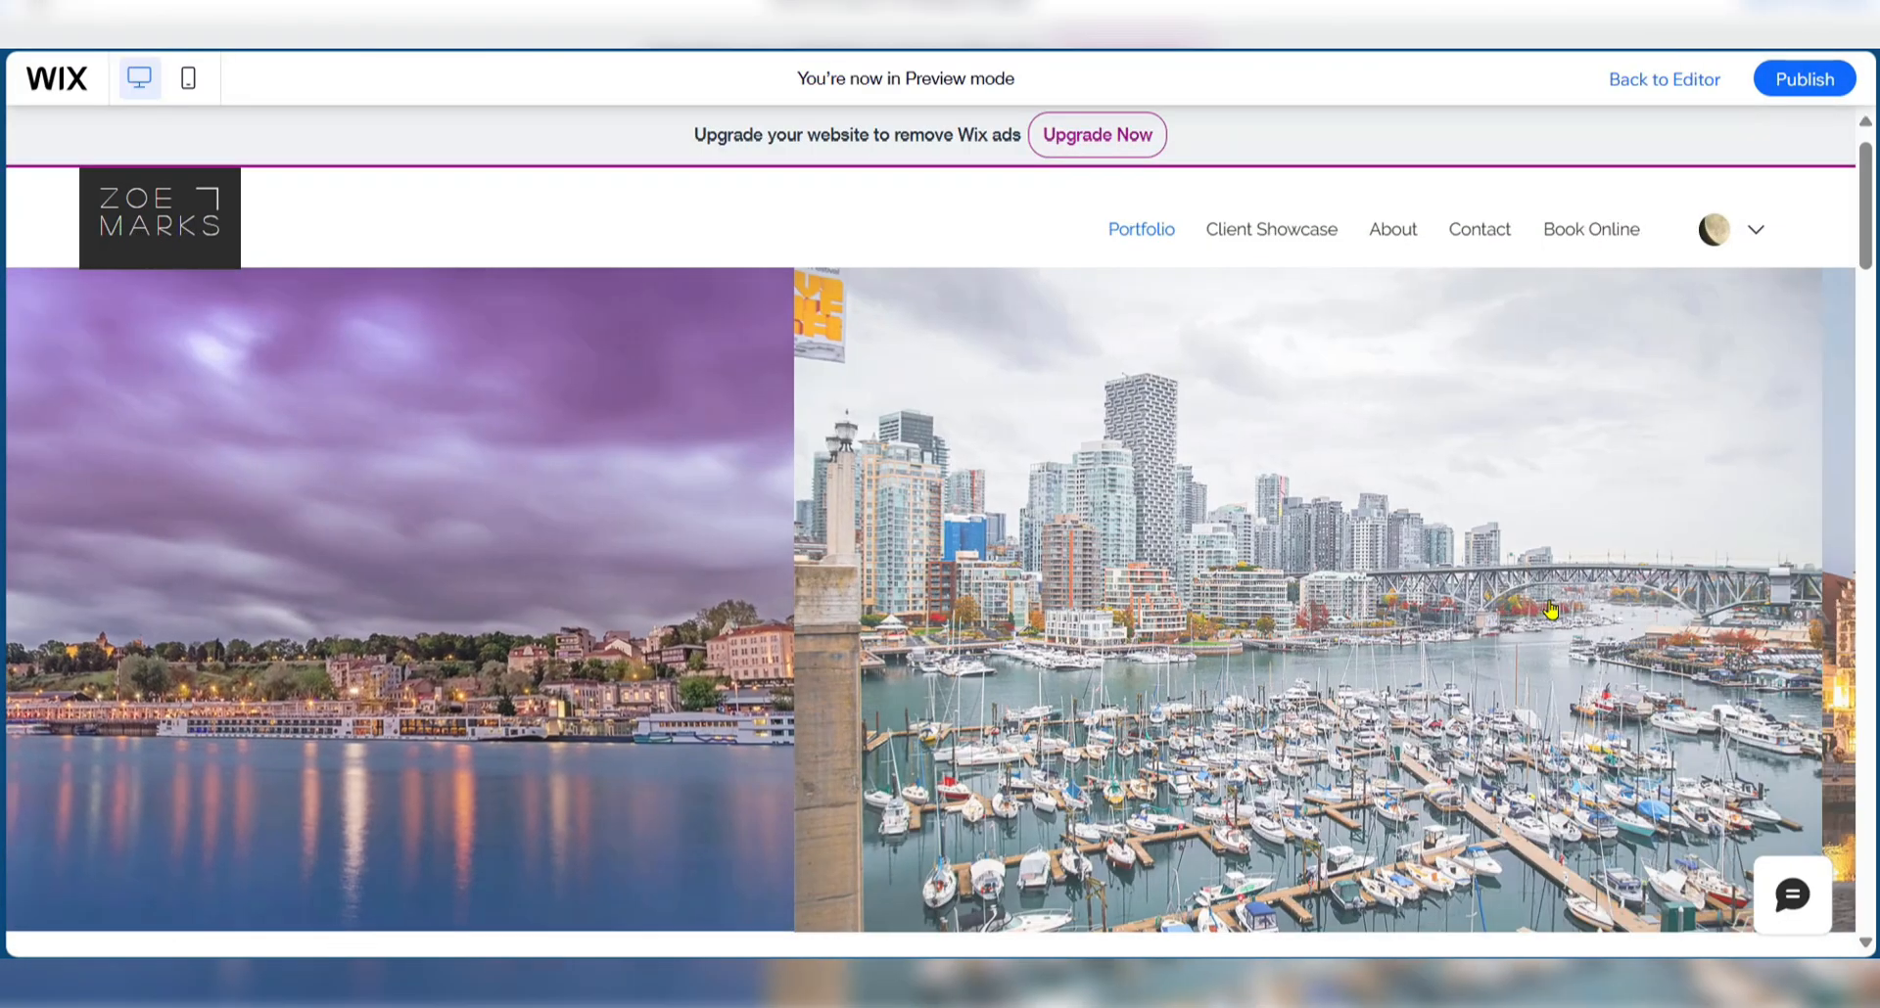